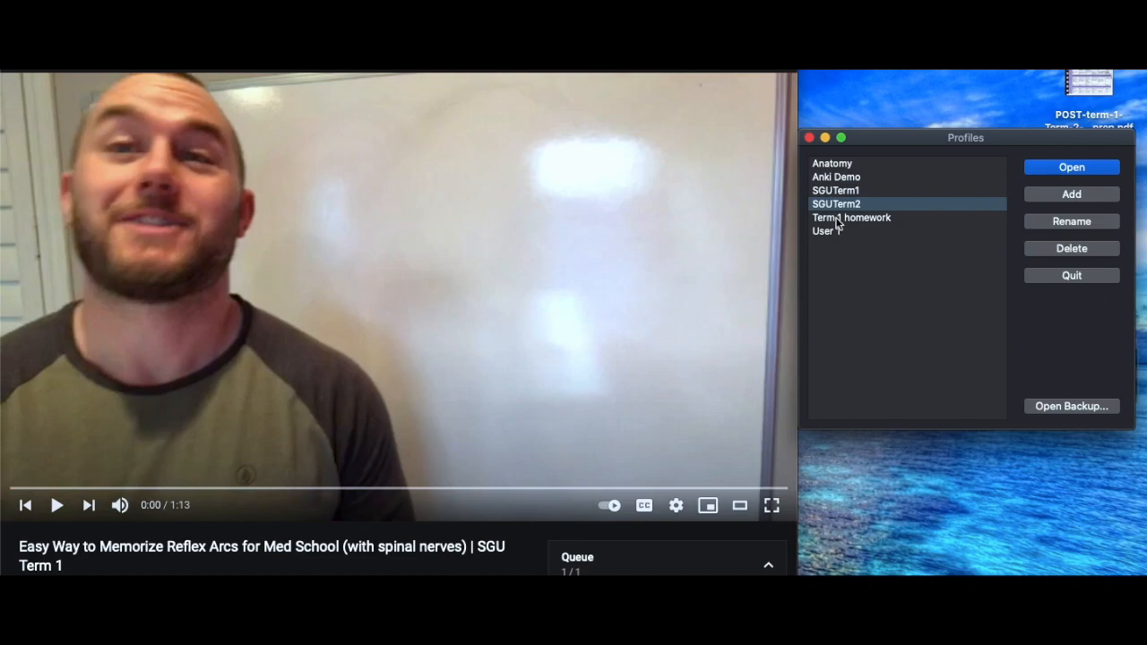
- Open the Anki Demo profile and start adding a new note
left_click_drag(938, 139, 948, 264)
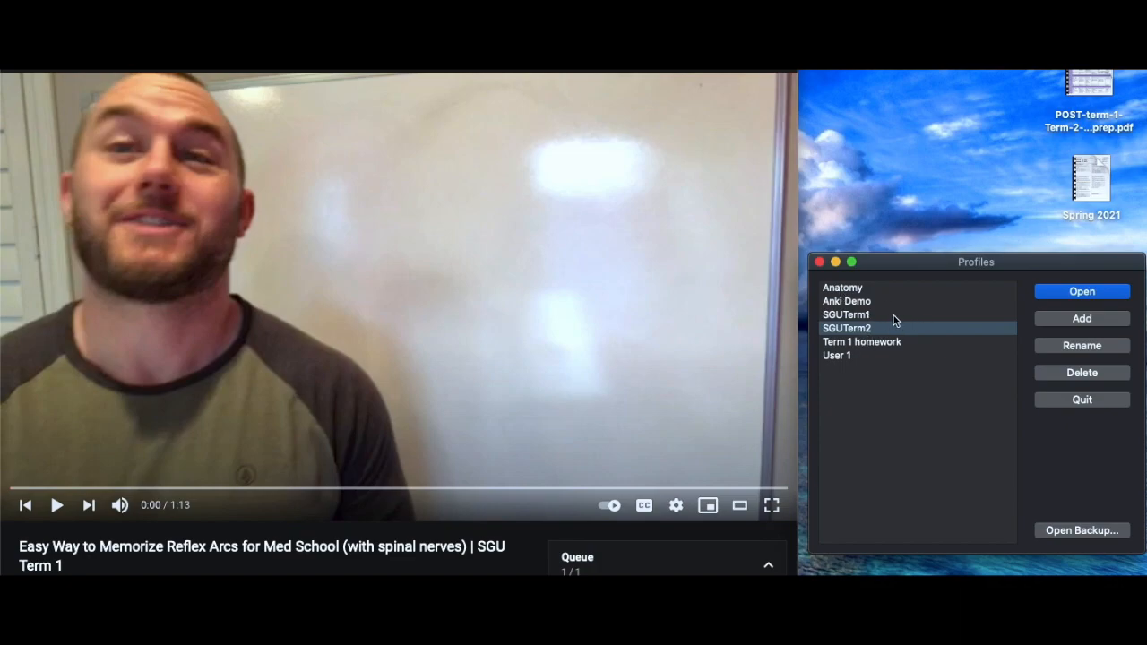
left_click(861, 303)
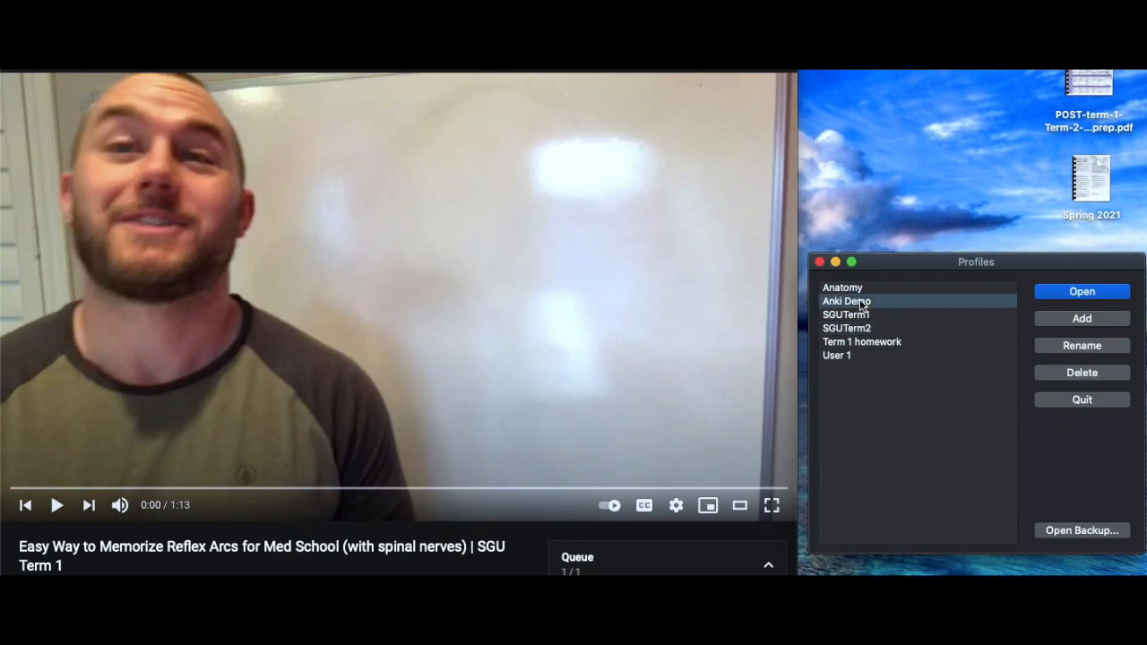
left_click(1095, 291)
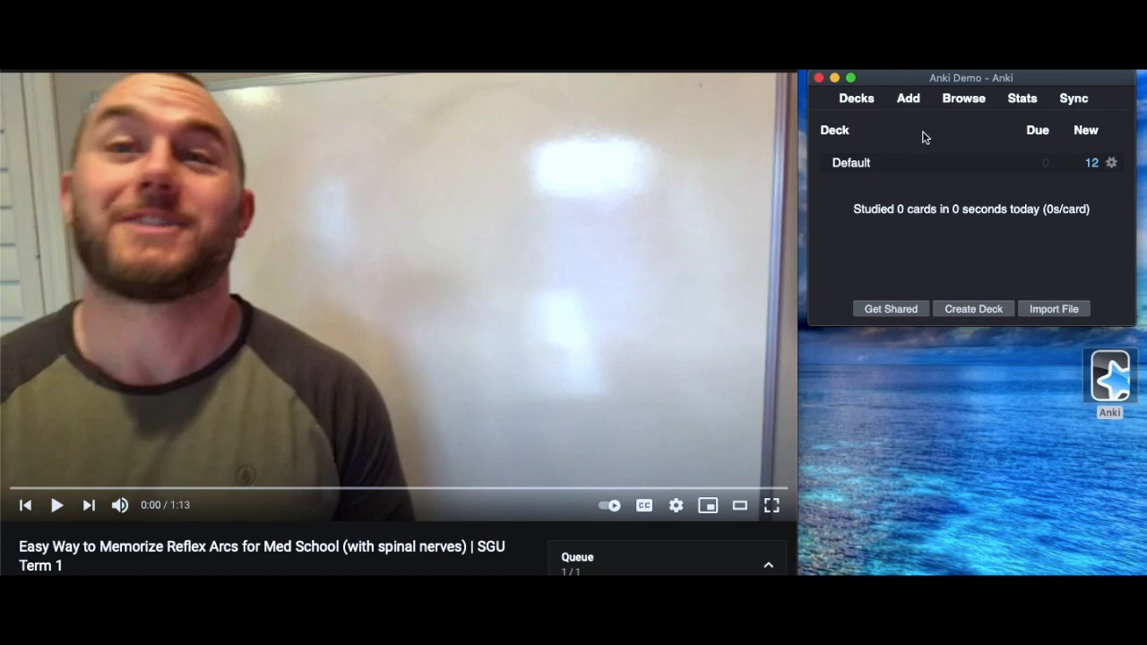
left_click(908, 100)
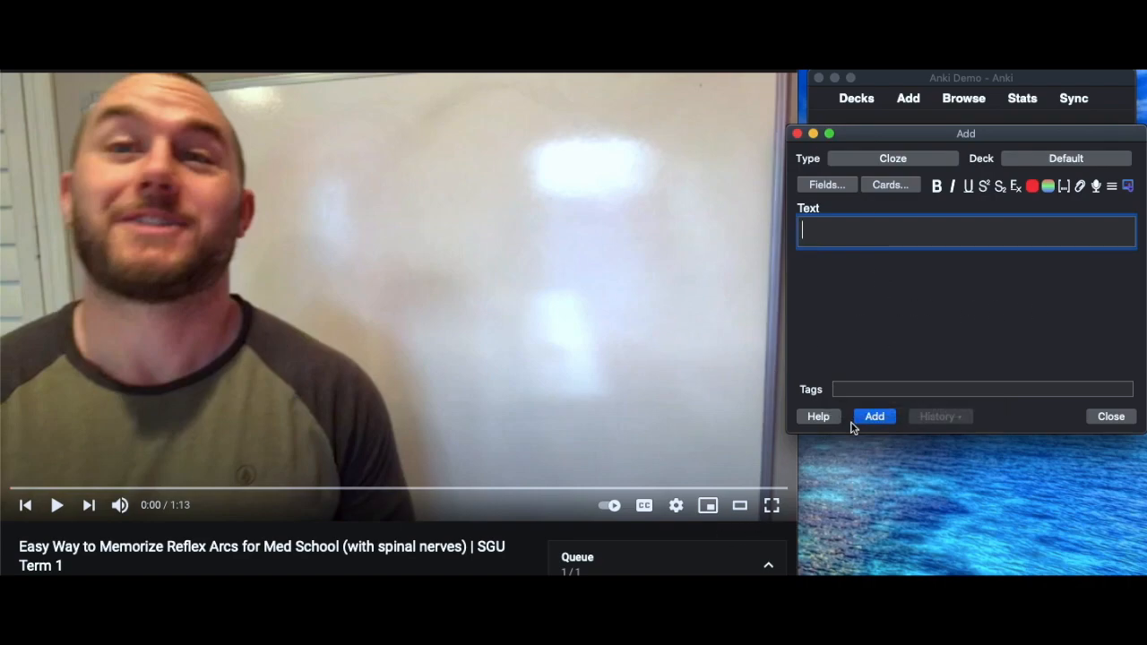
- Tag the new note with Lecture1(Reflexarcs) and 123
left_click(848, 389)
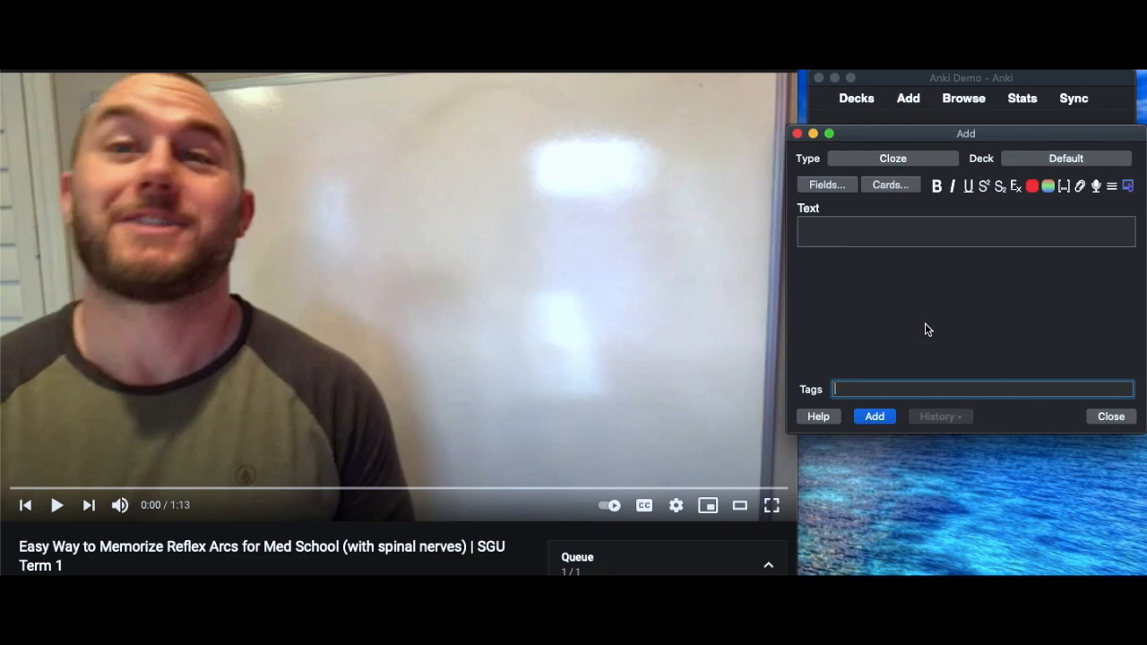
type("L")
left_click(863, 403)
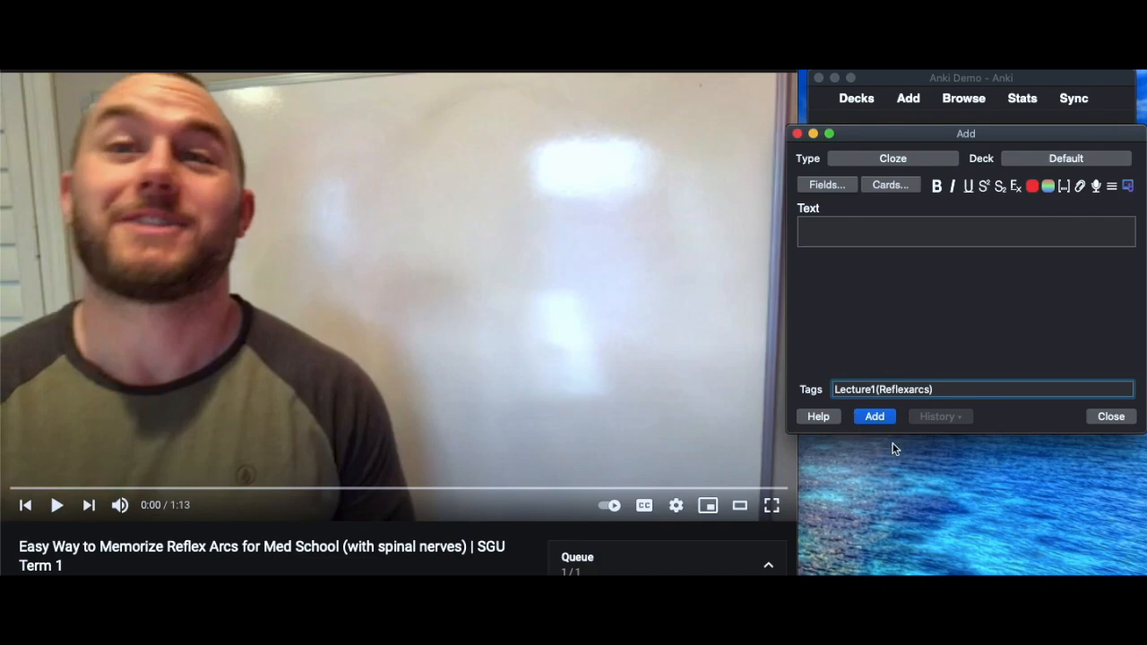
key("BackSpace")
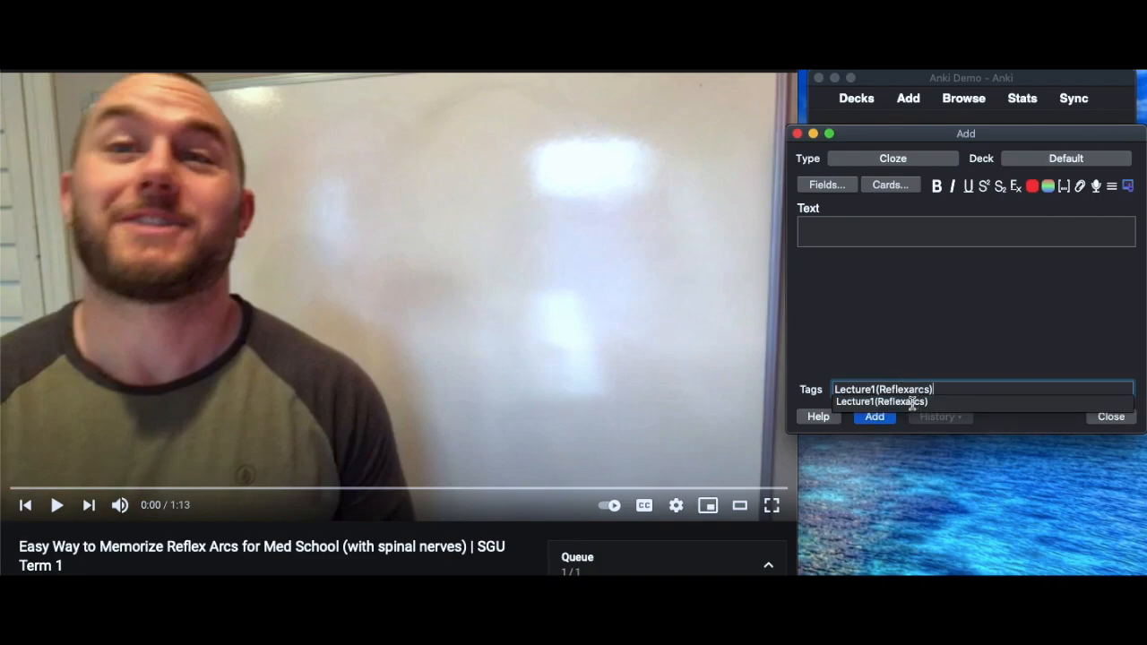
type("123")
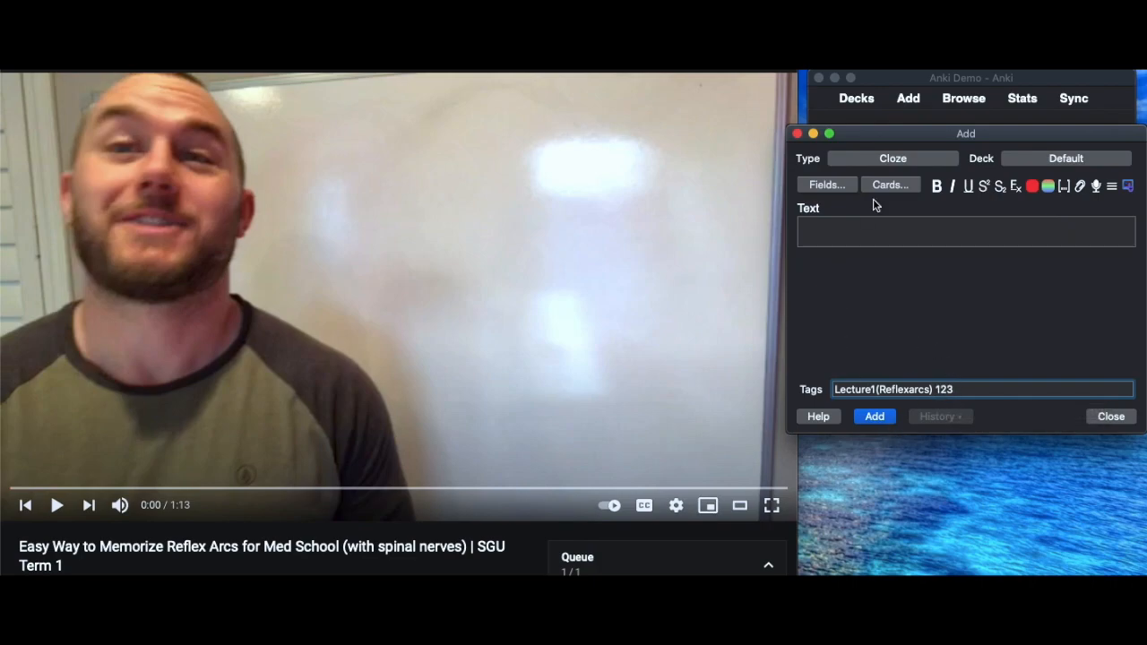
- Copy "Easy Way to Memorize Reflex Arcs for Med School" from the video title in the browser into the note's Text field
left_click(840, 230)
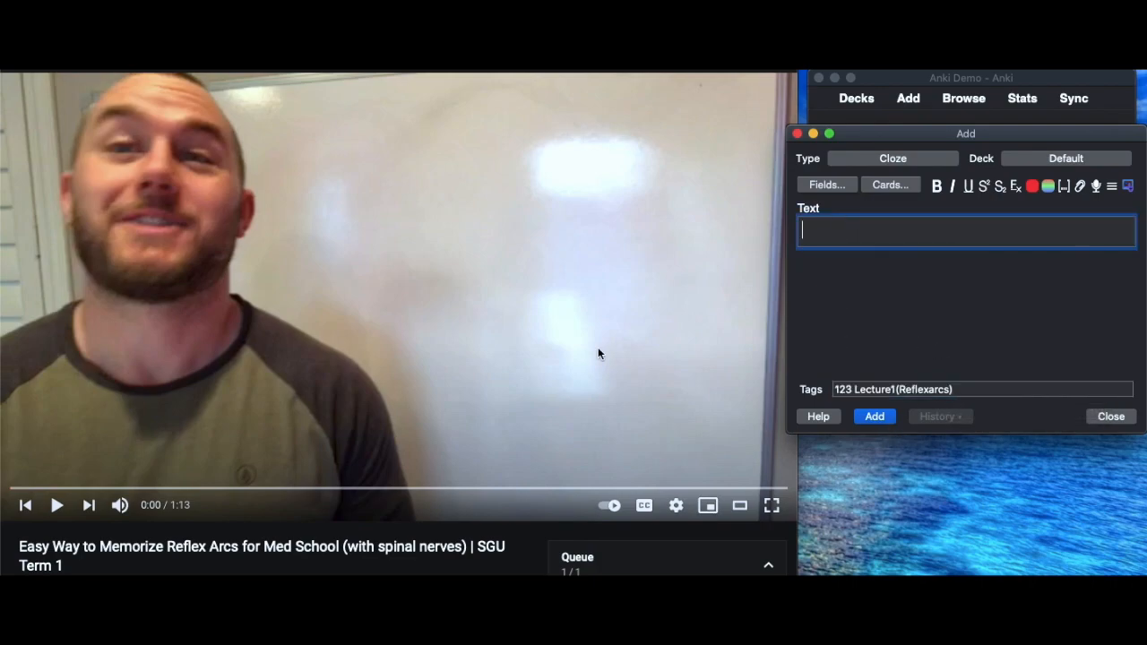
left_click(23, 549)
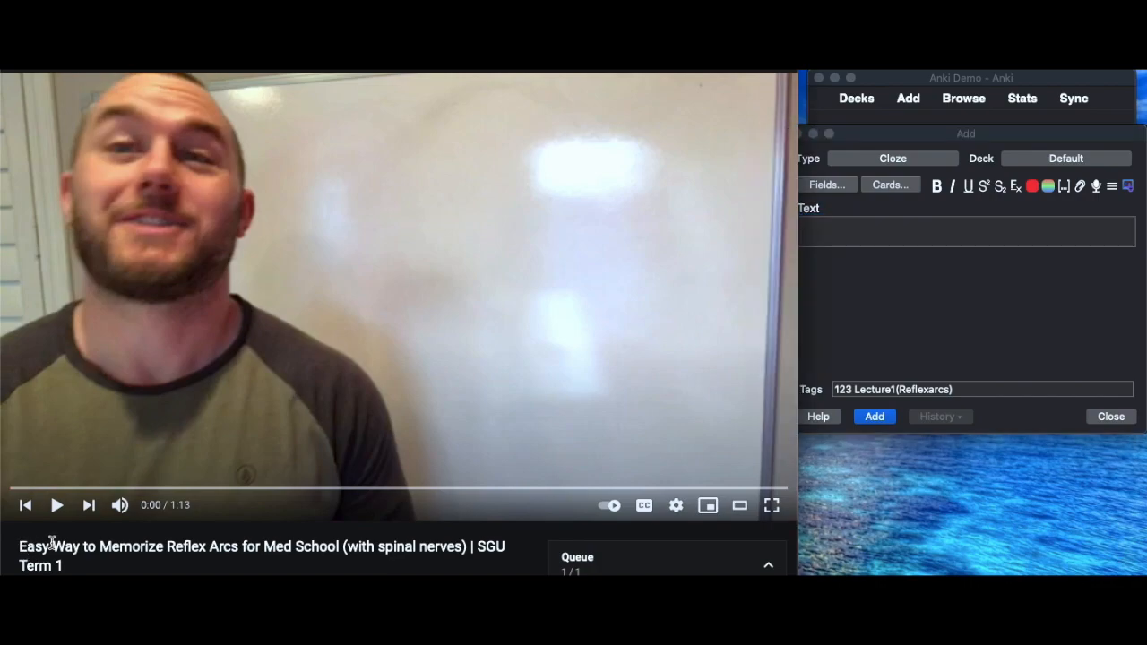
left_click_drag(19, 550, 313, 547)
right_click(312, 548)
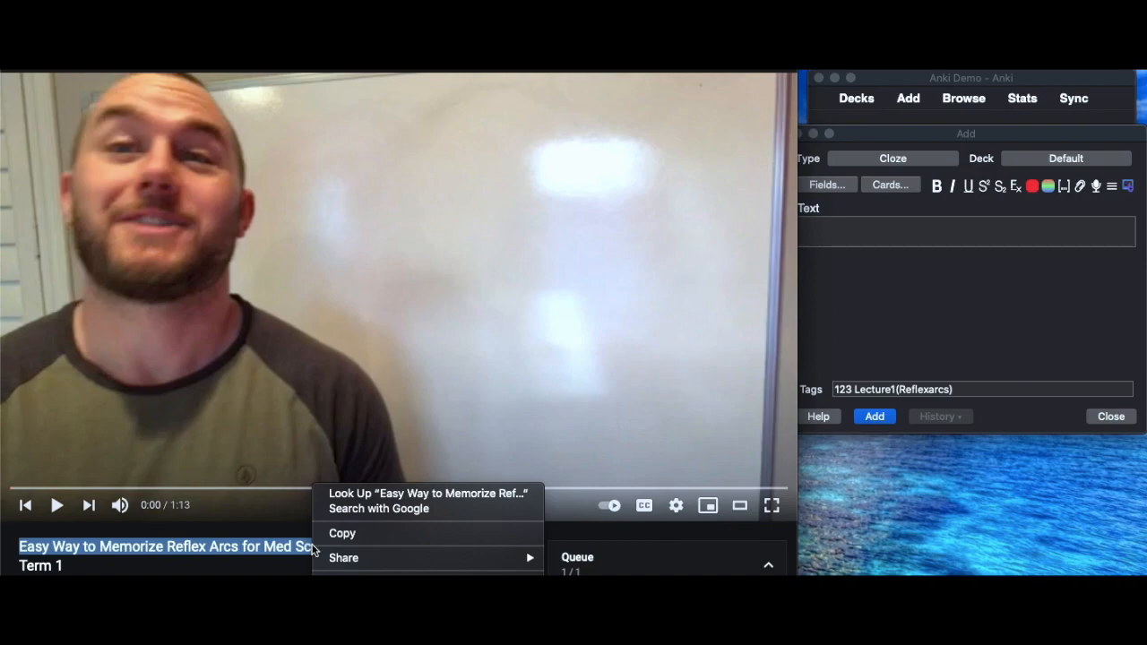
left_click(345, 533)
left_click(901, 235)
right_click(901, 235)
left_click(925, 275)
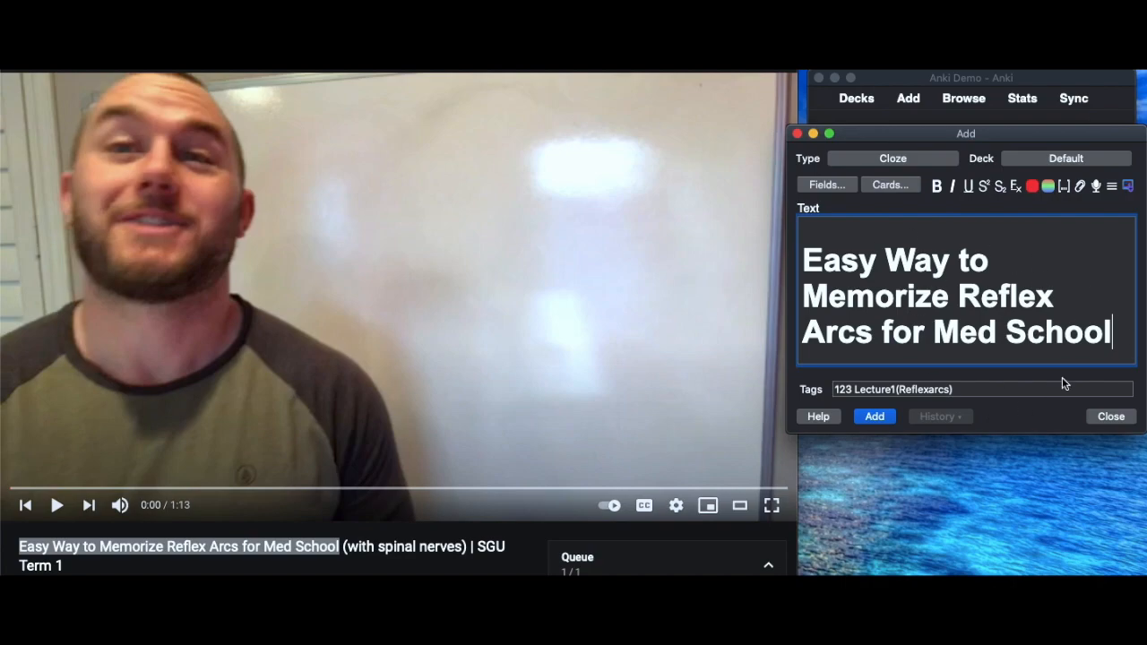
- Remove the 123 tag from the note, keeping only Lecture1(Reflexarcs)
left_click(855, 388)
key("BackSpace")
key("BackSpace")
key("BackSpace")
key("BackSpace")
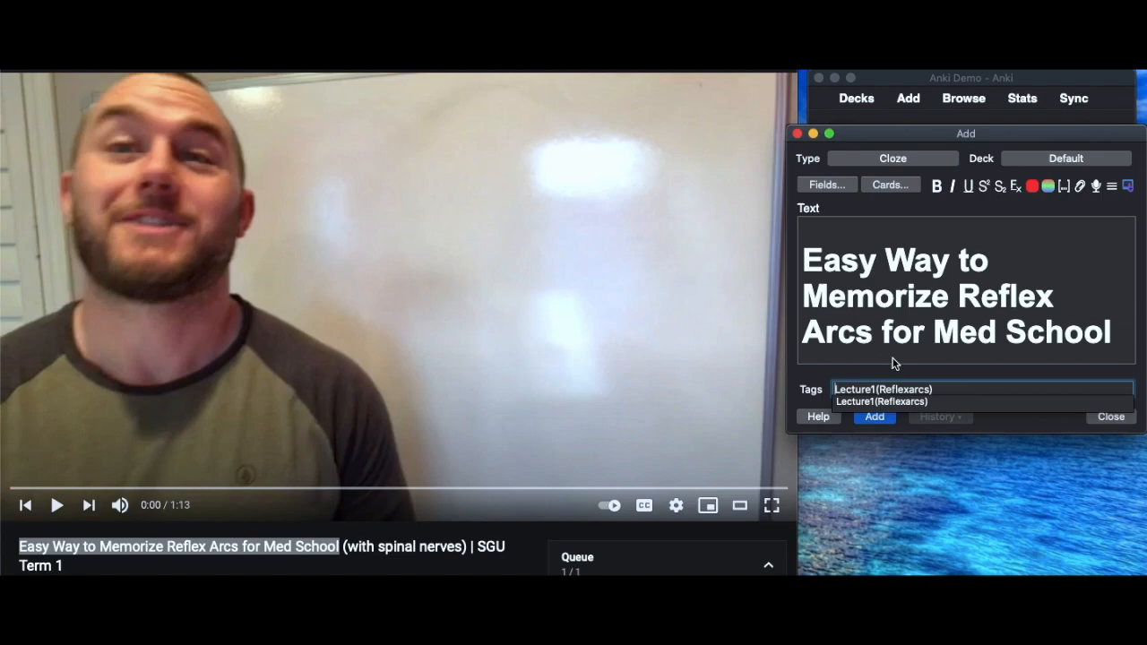
- Make the word "Easy" a cloze deletion and add the note to the deck
left_click(841, 261)
double_click(840, 262)
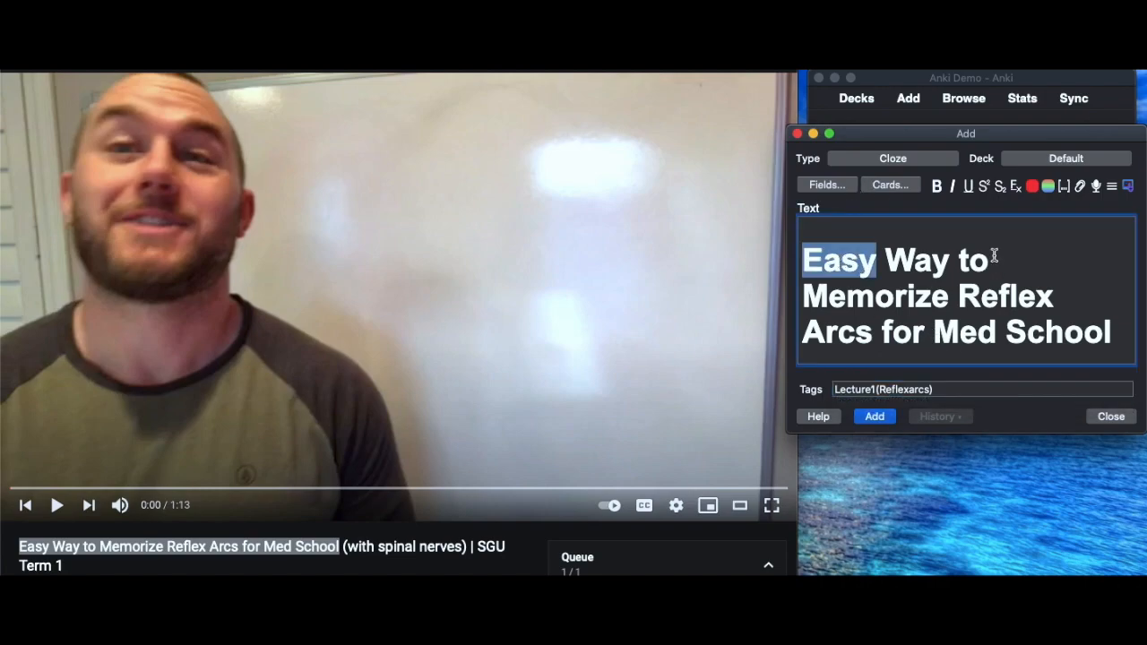
left_click(1064, 185)
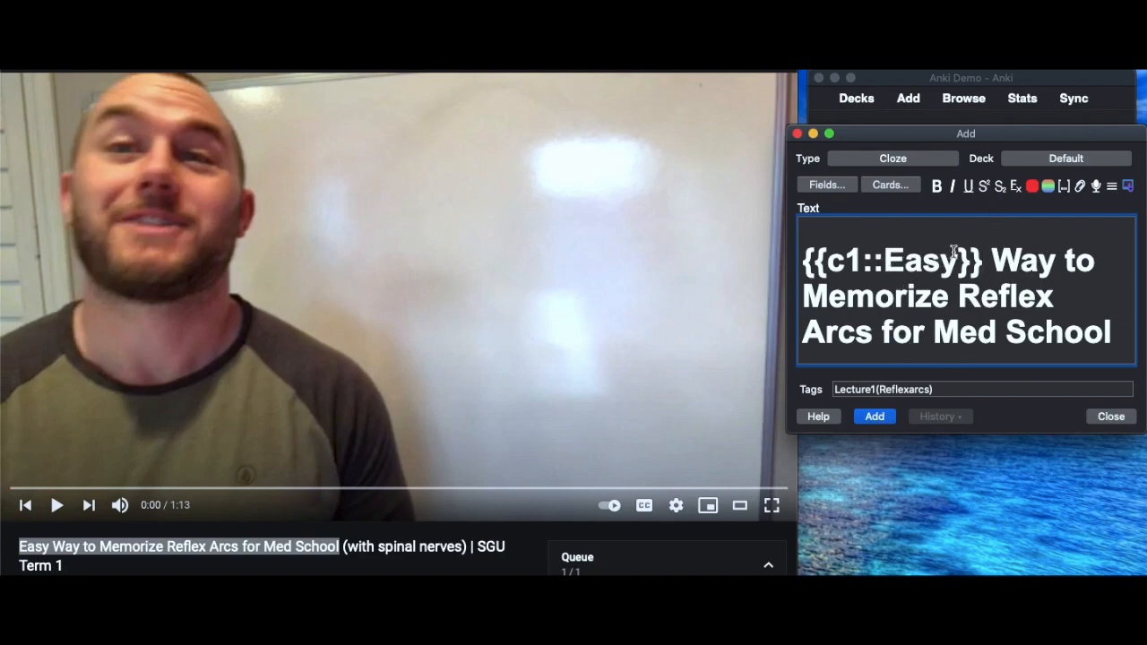
left_click(876, 417)
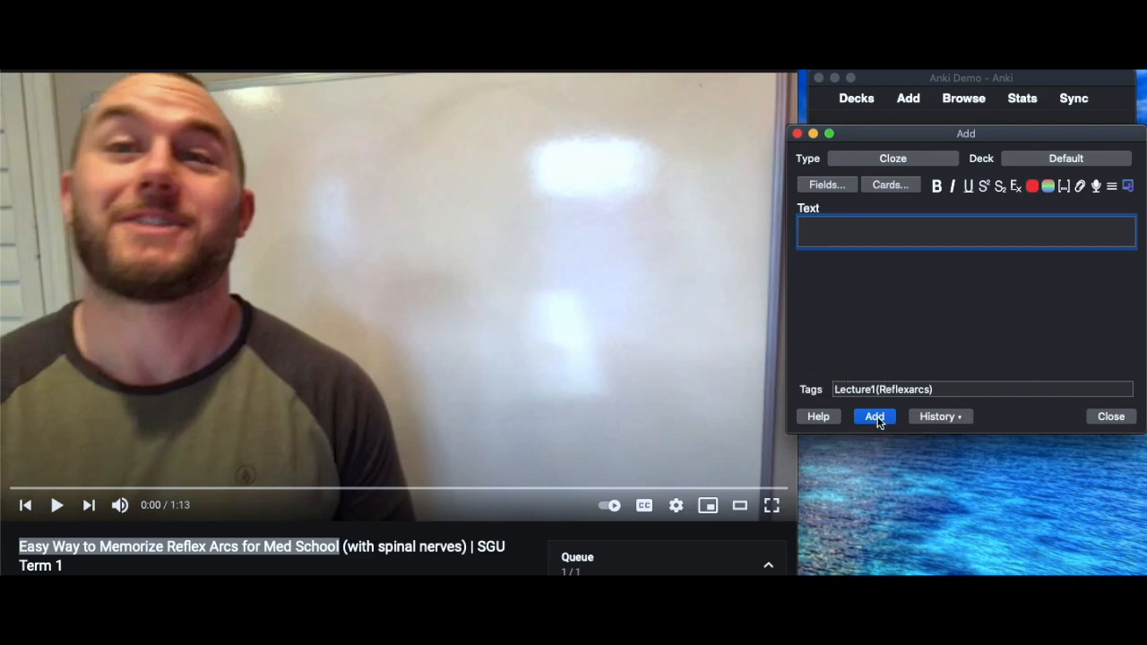
- Add the tag 123 after Lecture1(Reflexarcs) for the next note
left_click(938, 385)
type("123")
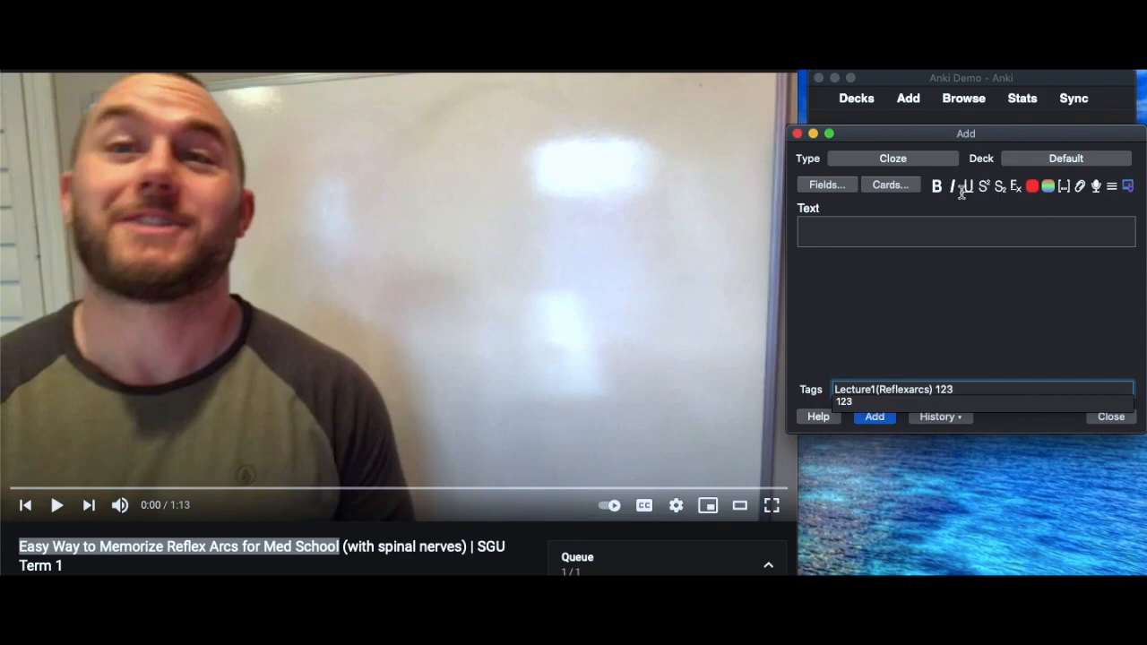
left_click(857, 401)
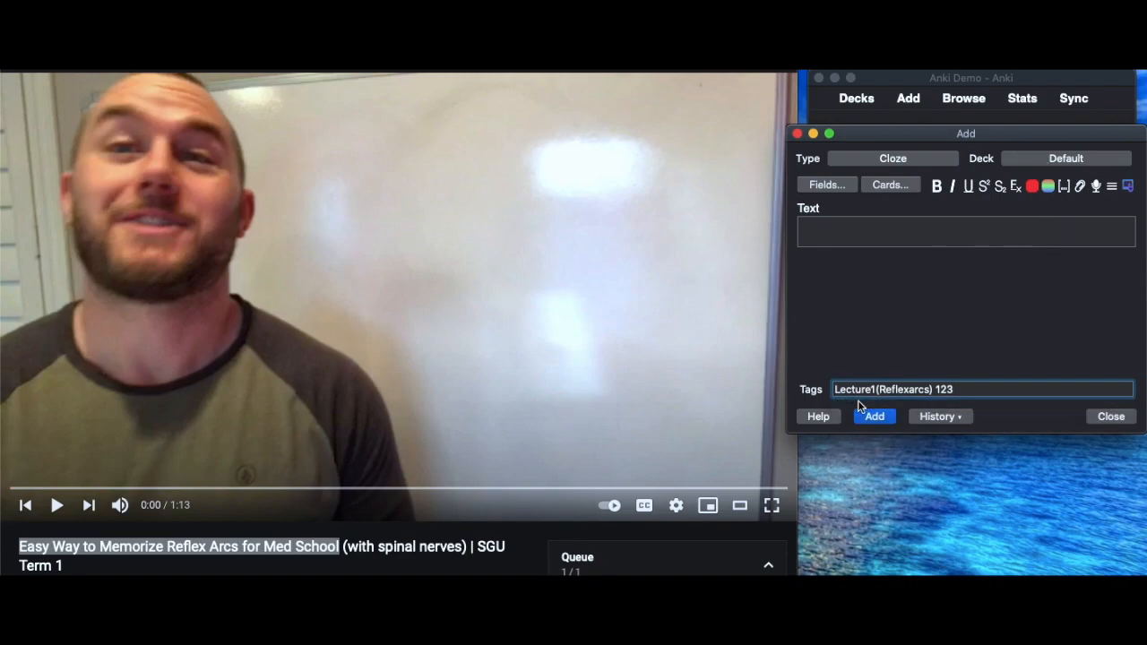
- Paste the copied title into the Text field, make "Way" a cloze deletion and add the note
left_click(870, 232)
right_click(870, 237)
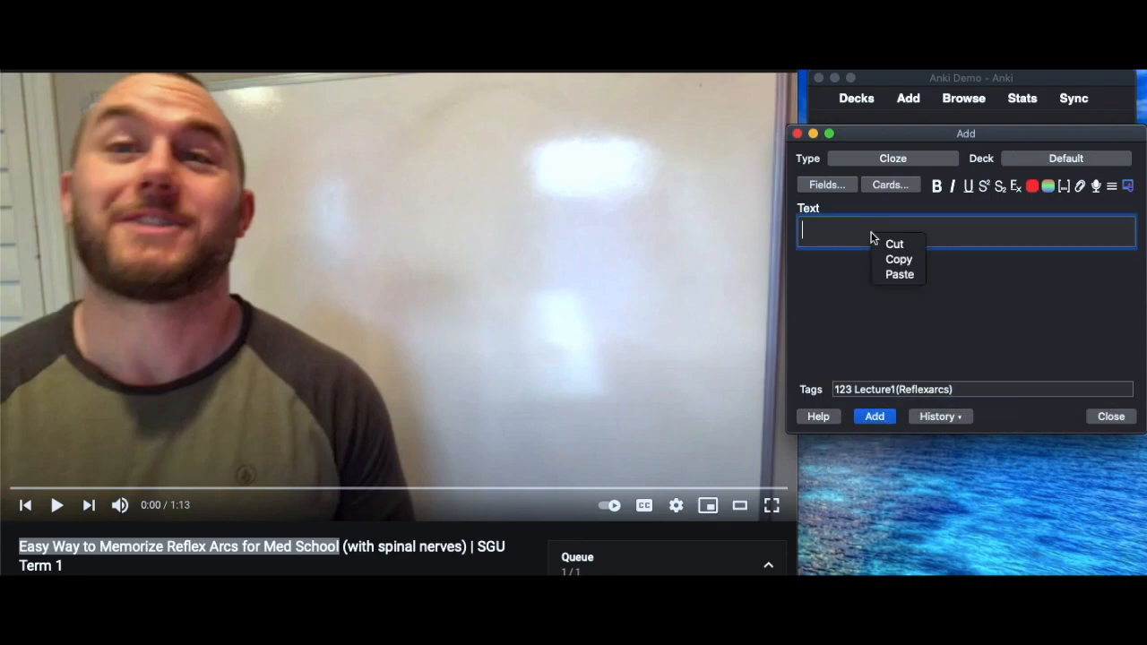
left_click(898, 273)
double_click(907, 258)
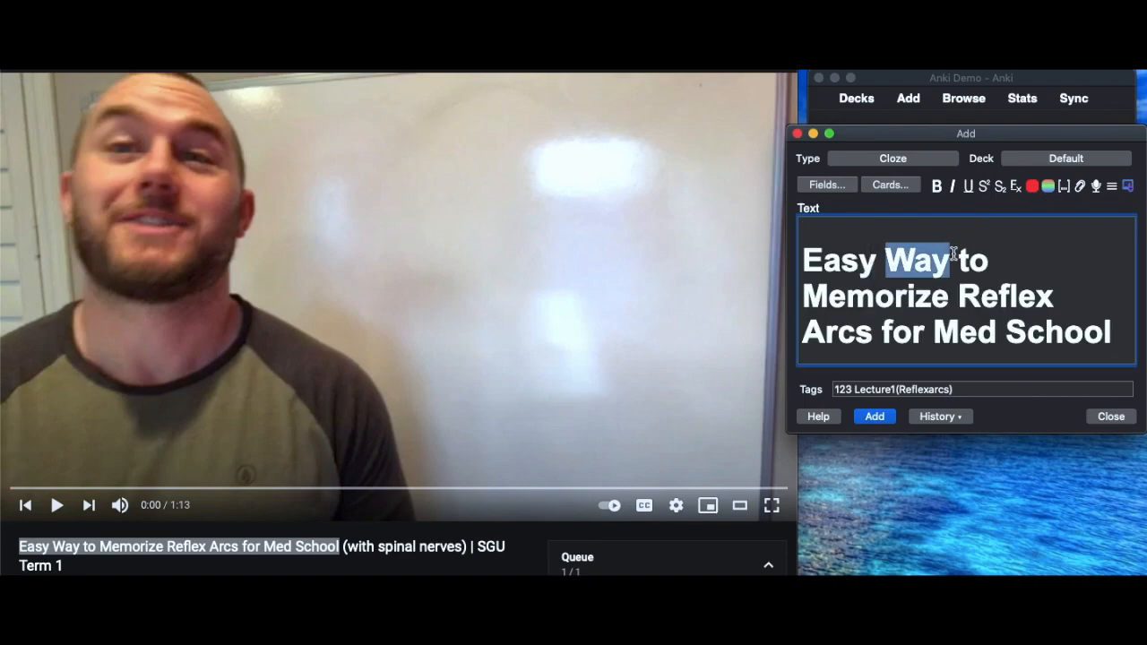
left_click(1062, 186)
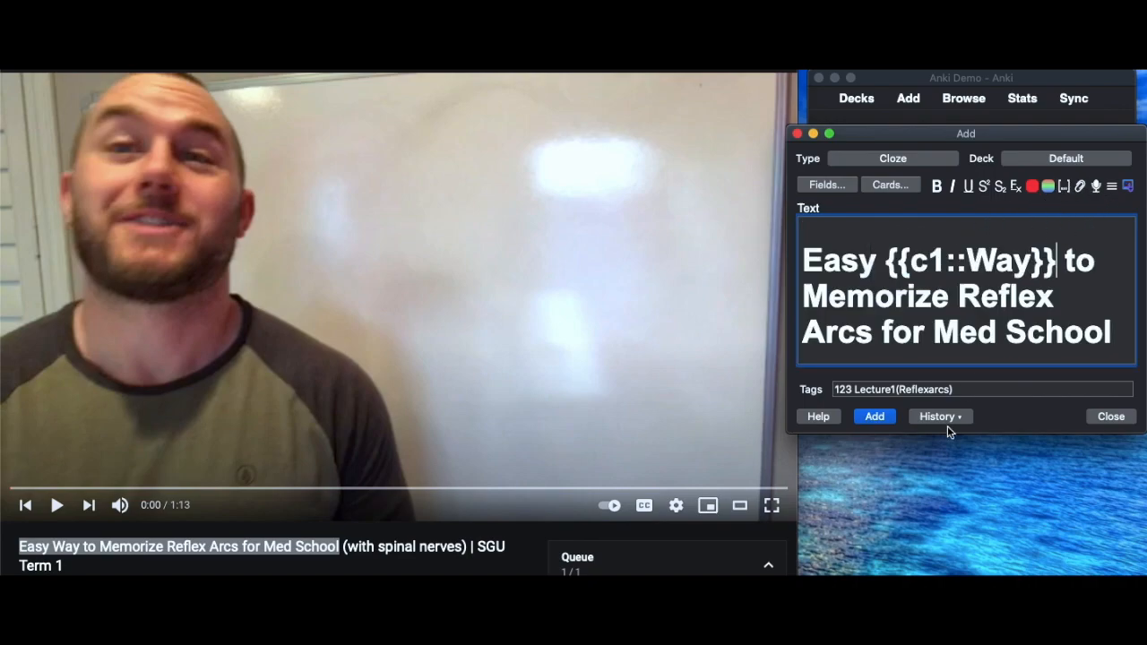
left_click(883, 417)
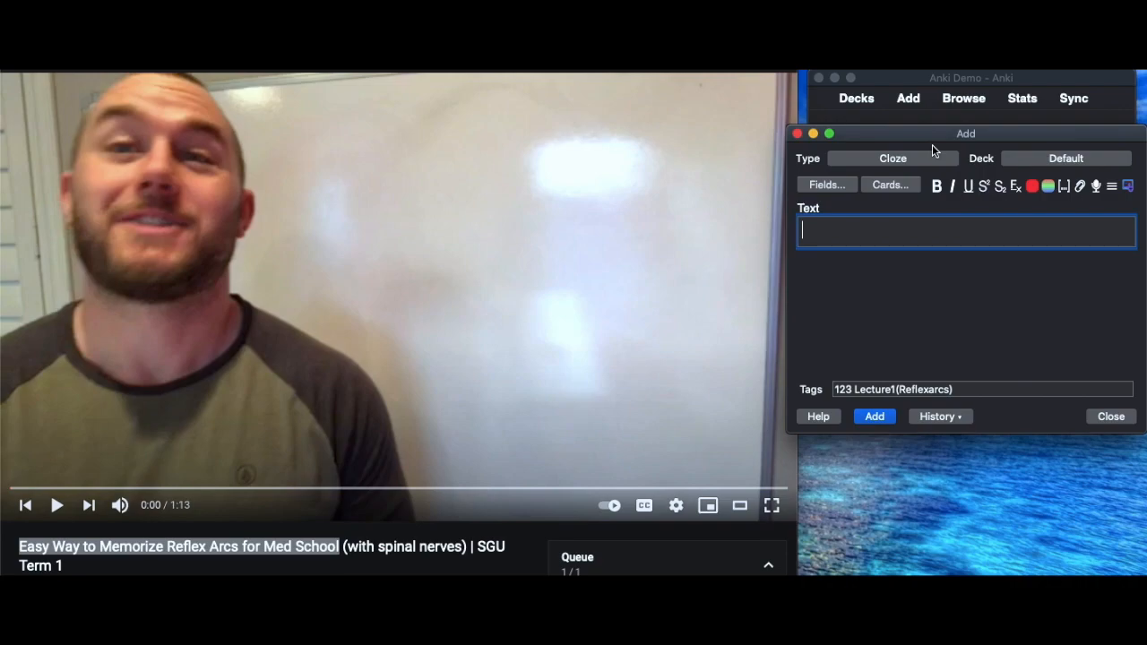
- Open the card browser, move it clear of the note editor and return to the Add window
left_click(963, 98)
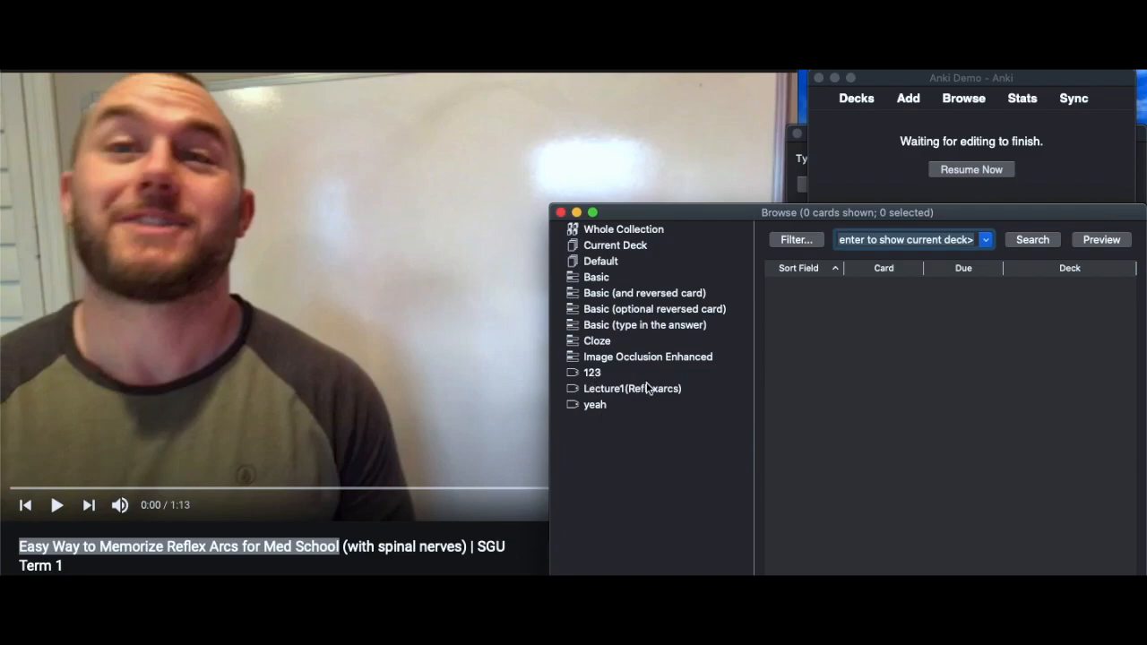
left_click_drag(737, 214, 856, 320)
left_click(800, 280)
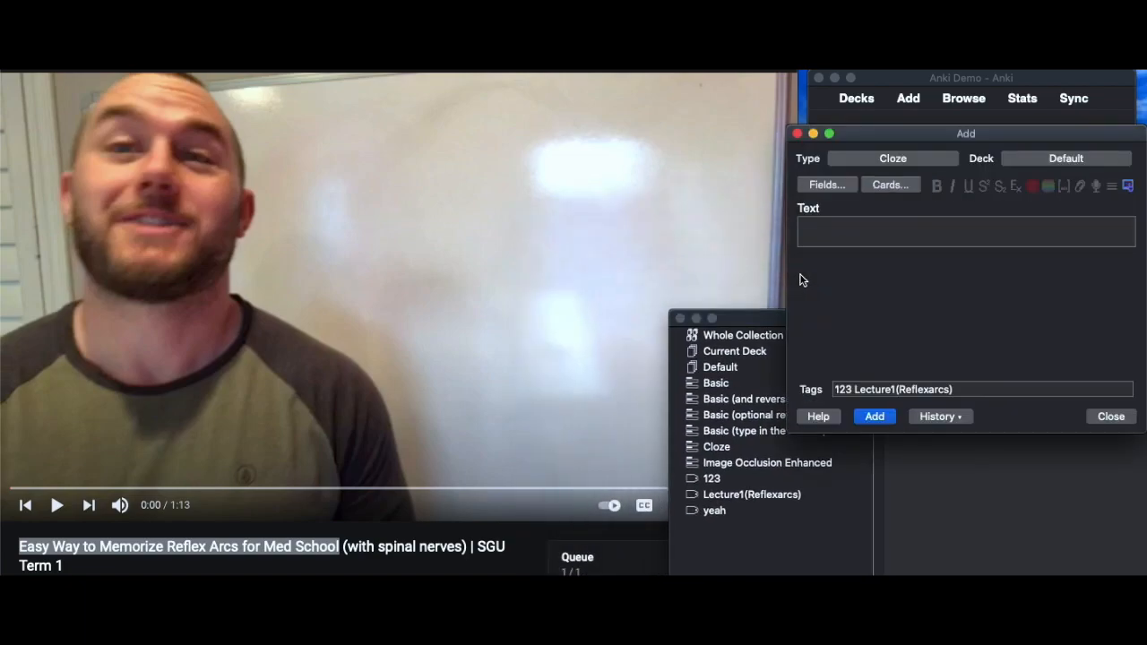
- Paste the copied title into the new note's Text field and make "Reflex" a cloze deletion
left_click(825, 232)
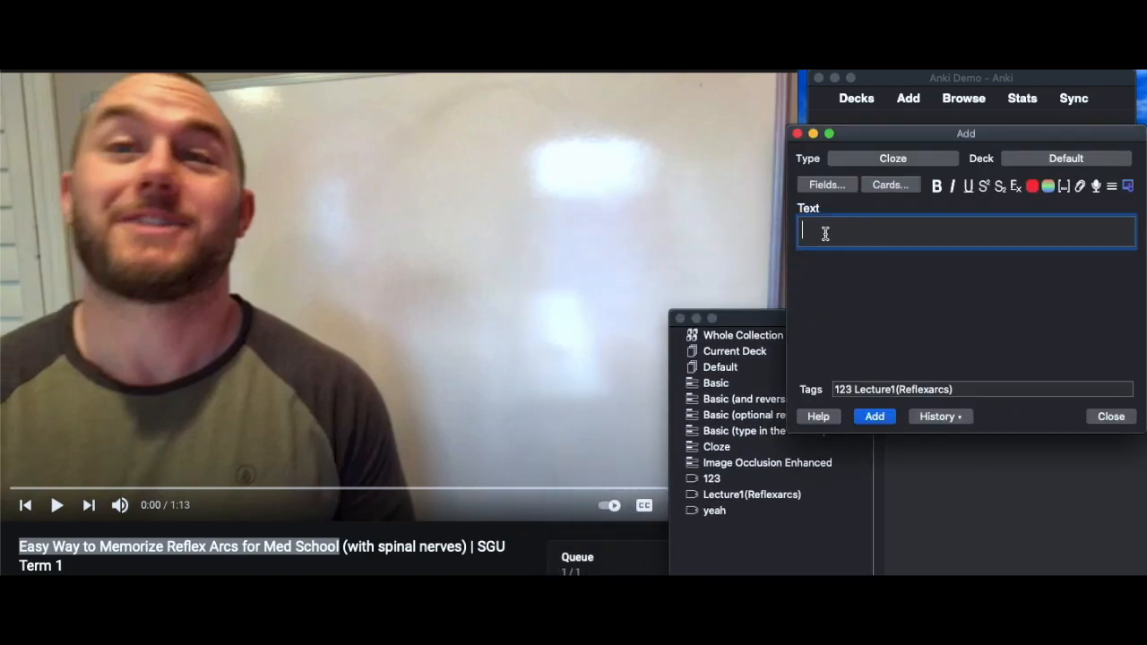
right_click(825, 233)
left_click(852, 274)
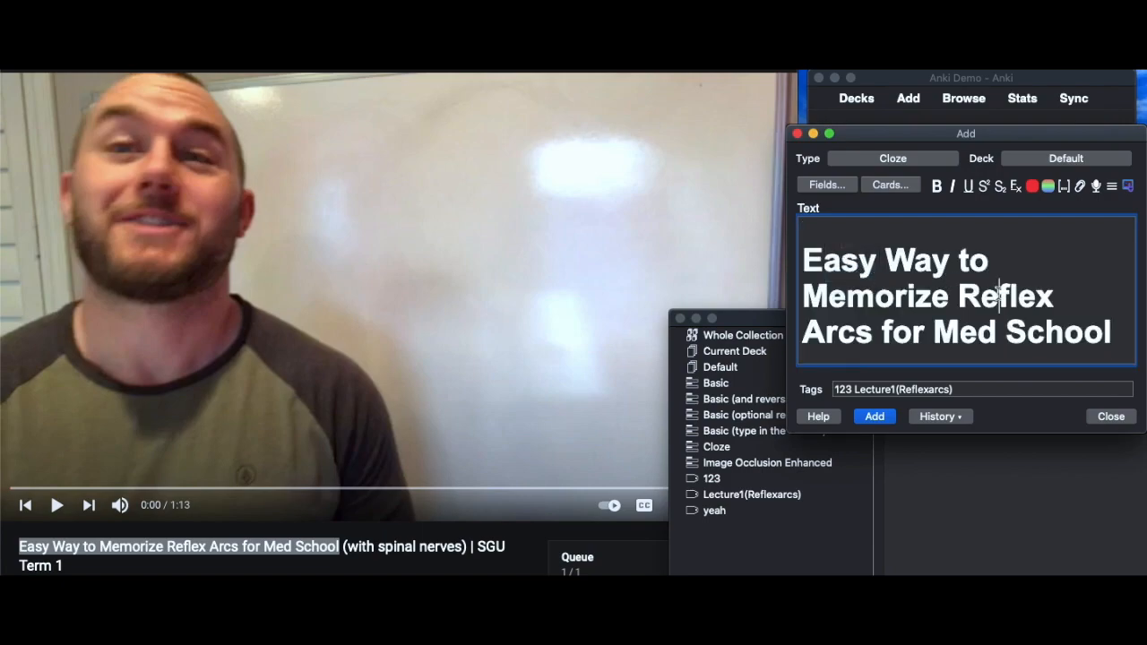
double_click(1000, 296)
left_click(1063, 186)
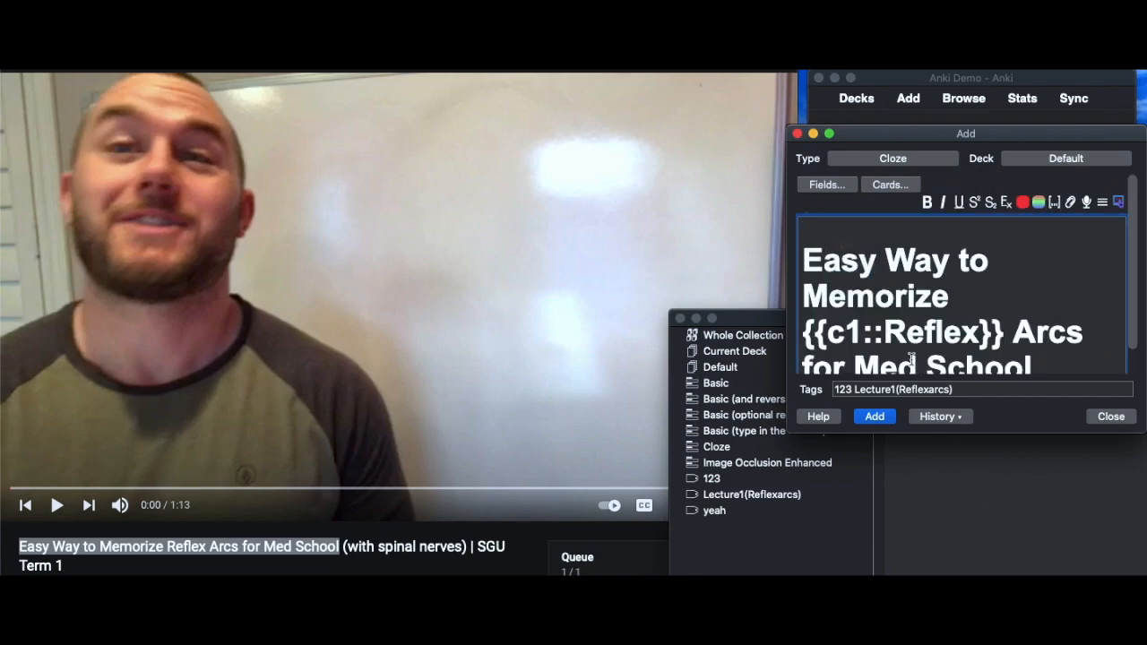
- Append "for med school spinal nerves" to the note's tags and add the note
scroll(912, 359, "down", 1)
left_click(975, 391)
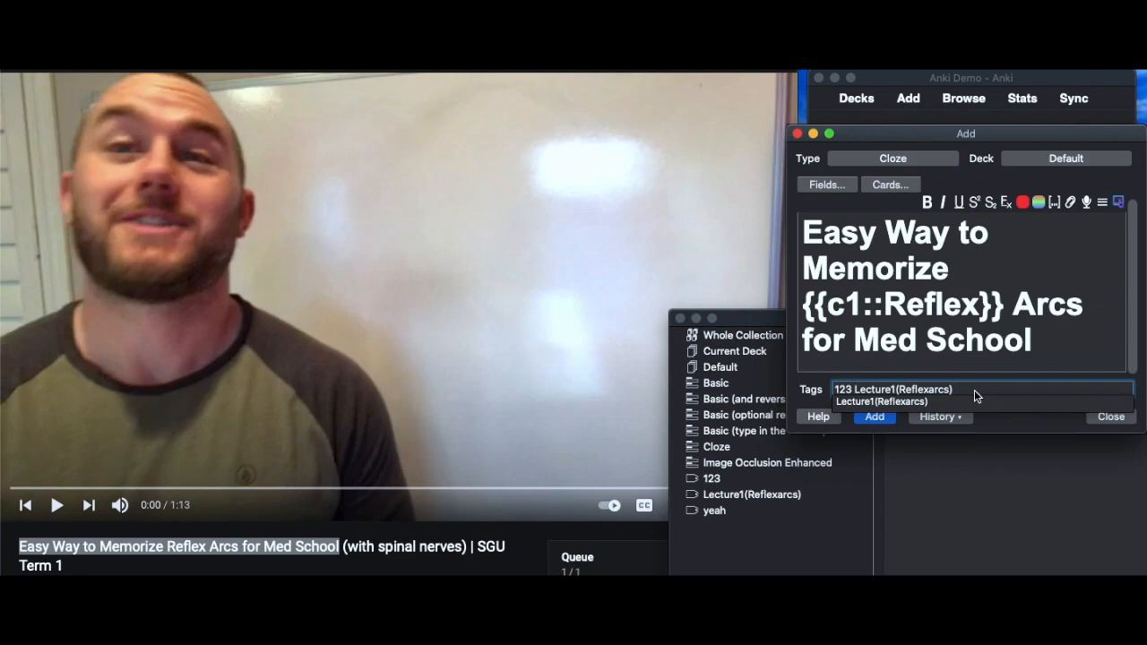
type("for med school spi")
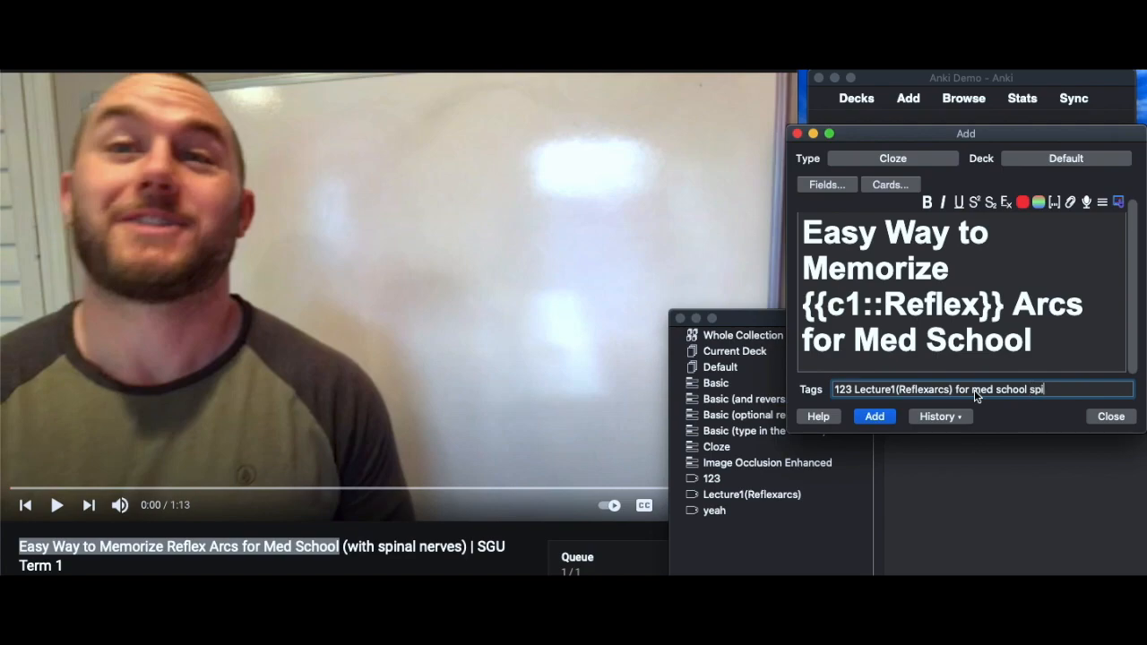
type("nal nerves")
left_click(876, 418)
- Bring the card browser into view and list the cards tagged Lecture1(Reflexarcs), med and school in turn
left_click_drag(730, 316, 732, 9)
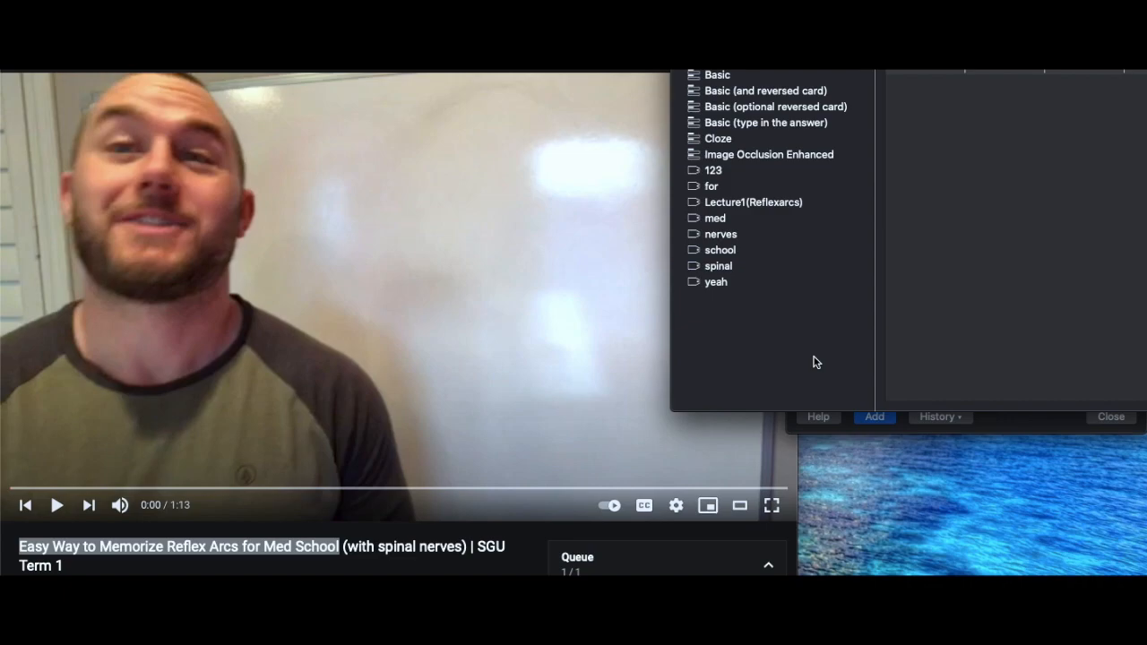
left_click_drag(829, 11, 825, 95)
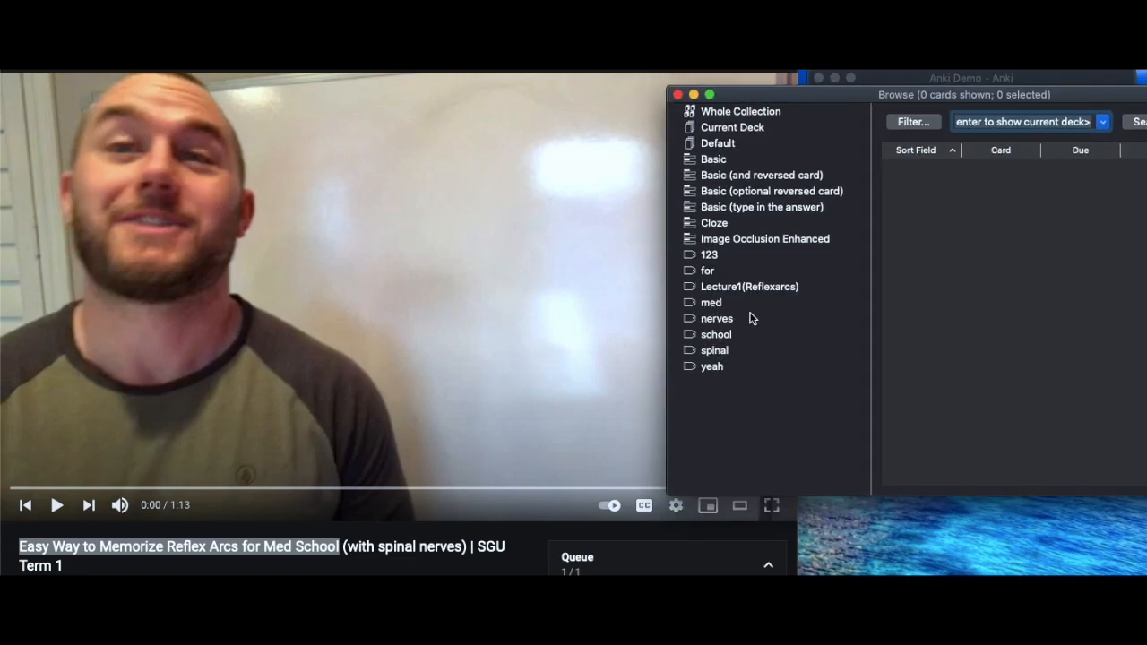
left_click(739, 285)
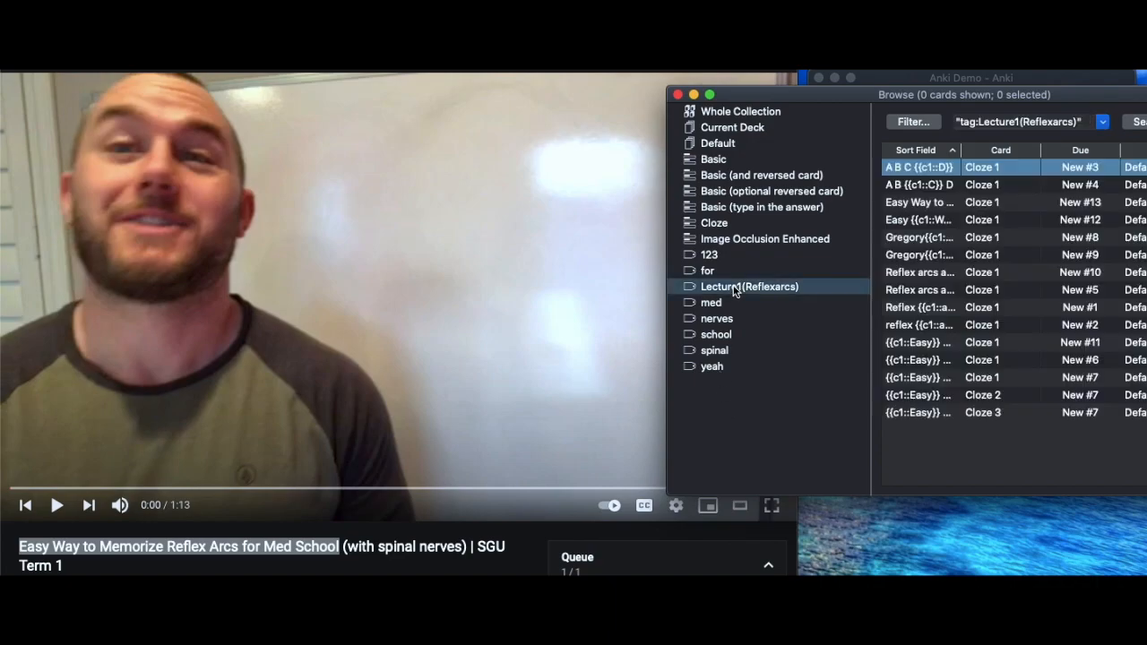
scroll(953, 247, "down", 3)
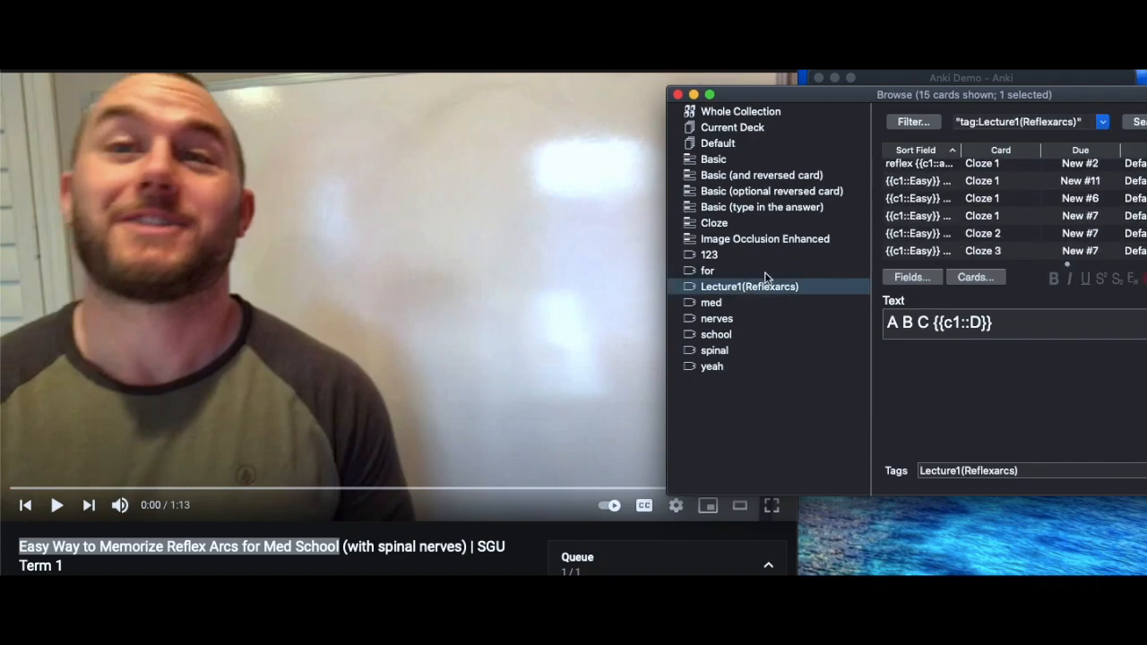
left_click(714, 303)
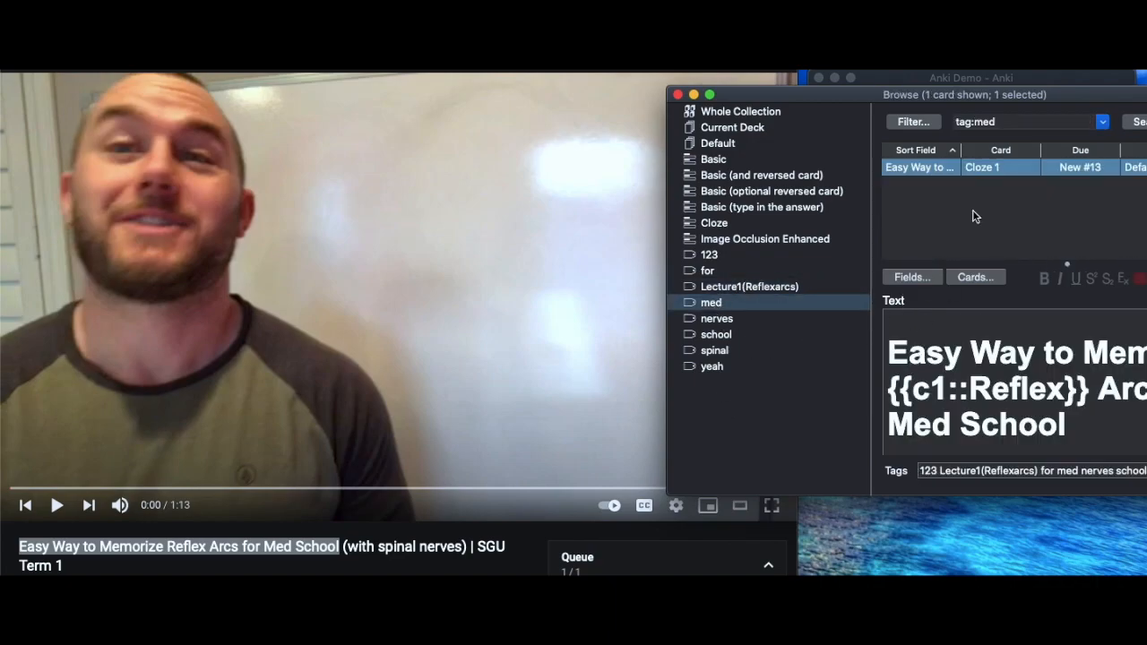
left_click(717, 335)
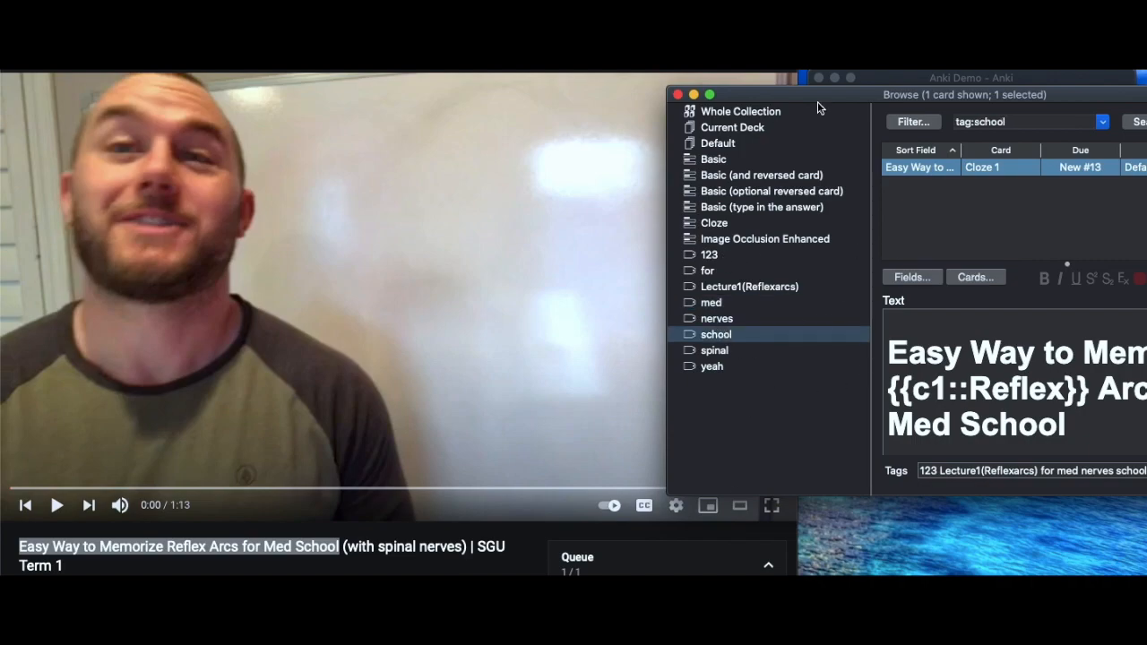
- List the cards tagged Lecture1(Reflexarcs) again and close the card browser
left_click(764, 288)
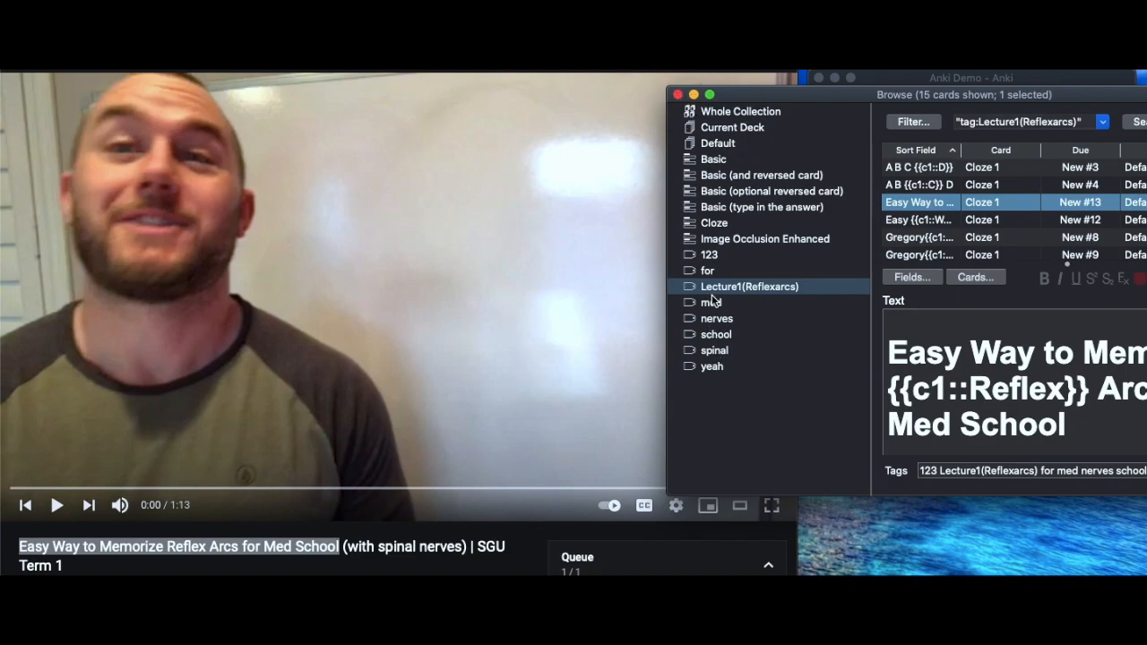
left_click(678, 95)
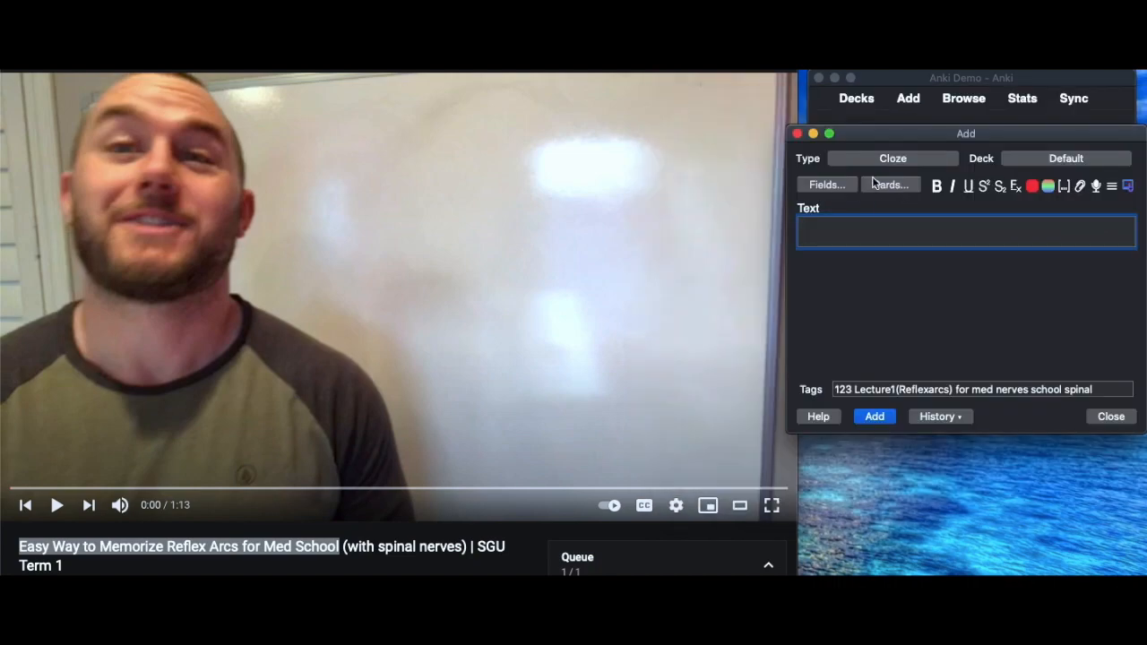
- Remove every tag except Lecture1(Reflexarcs) from the new note
left_click(1108, 389)
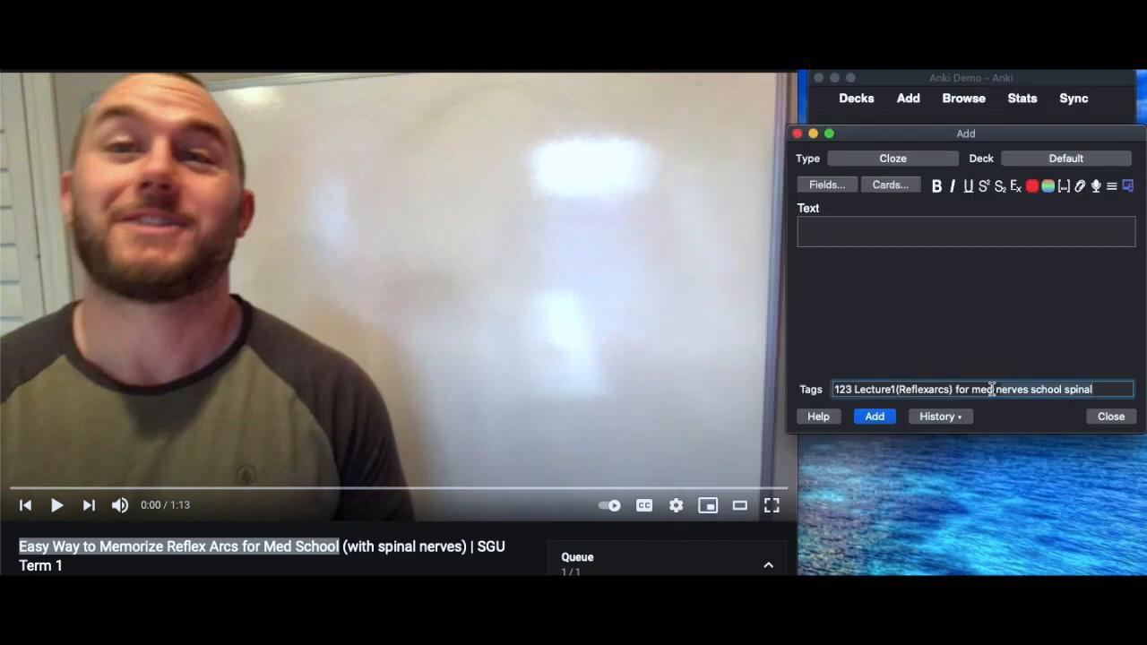
key("BackSpace")
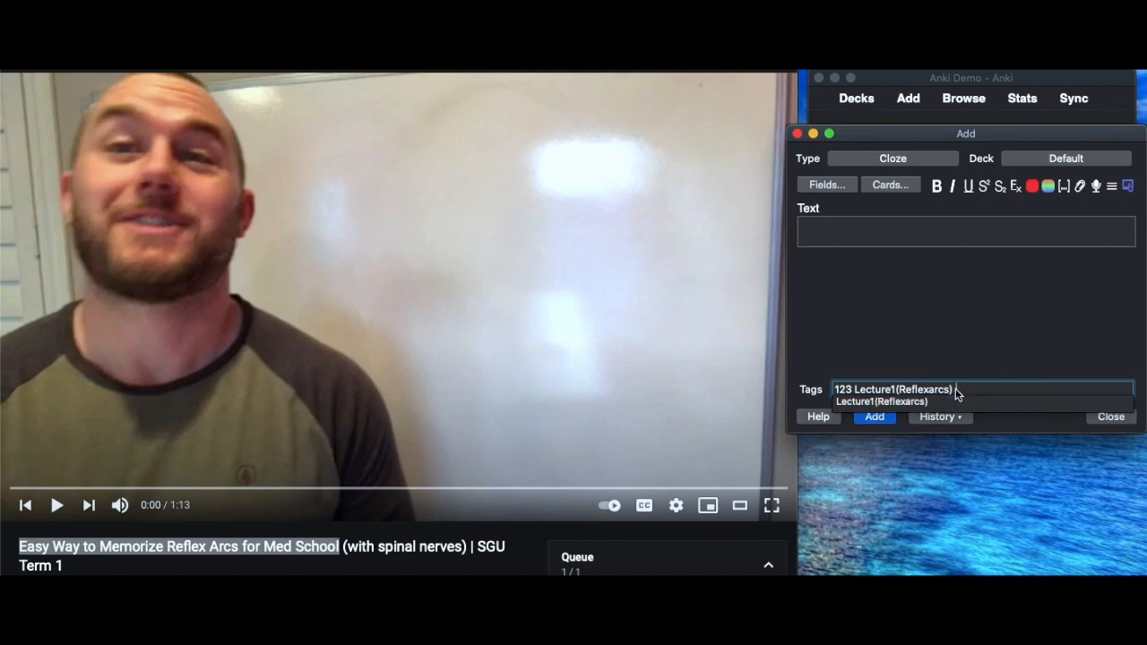
left_click(852, 387)
left_click_drag(854, 389, 789, 387)
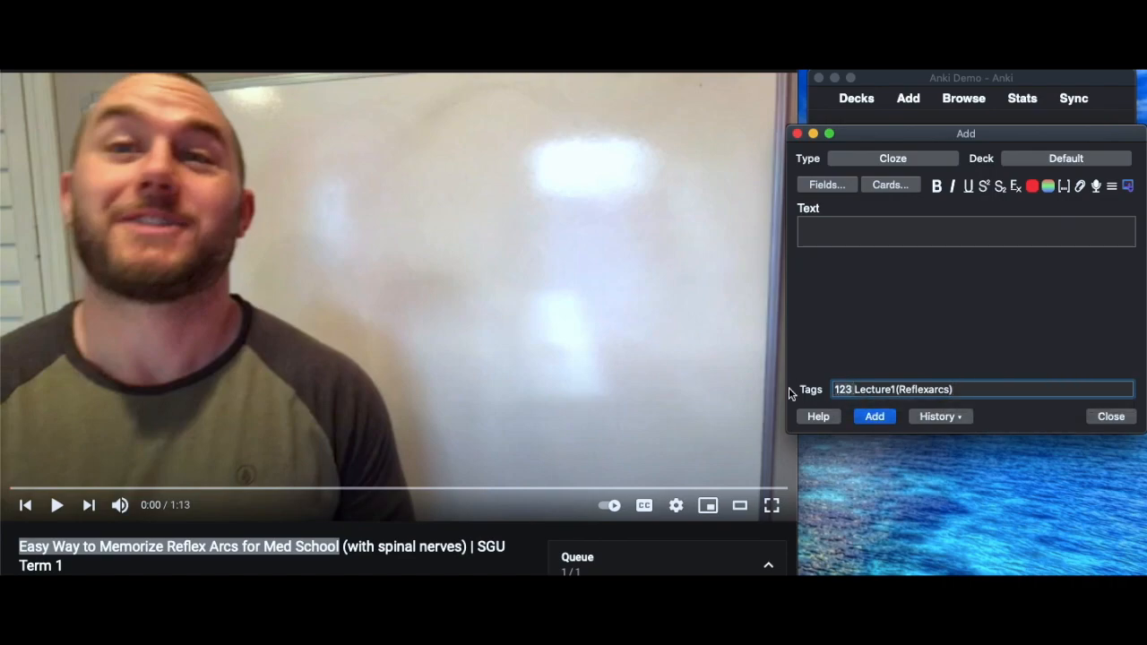
key("BackSpace")
left_click(910, 402)
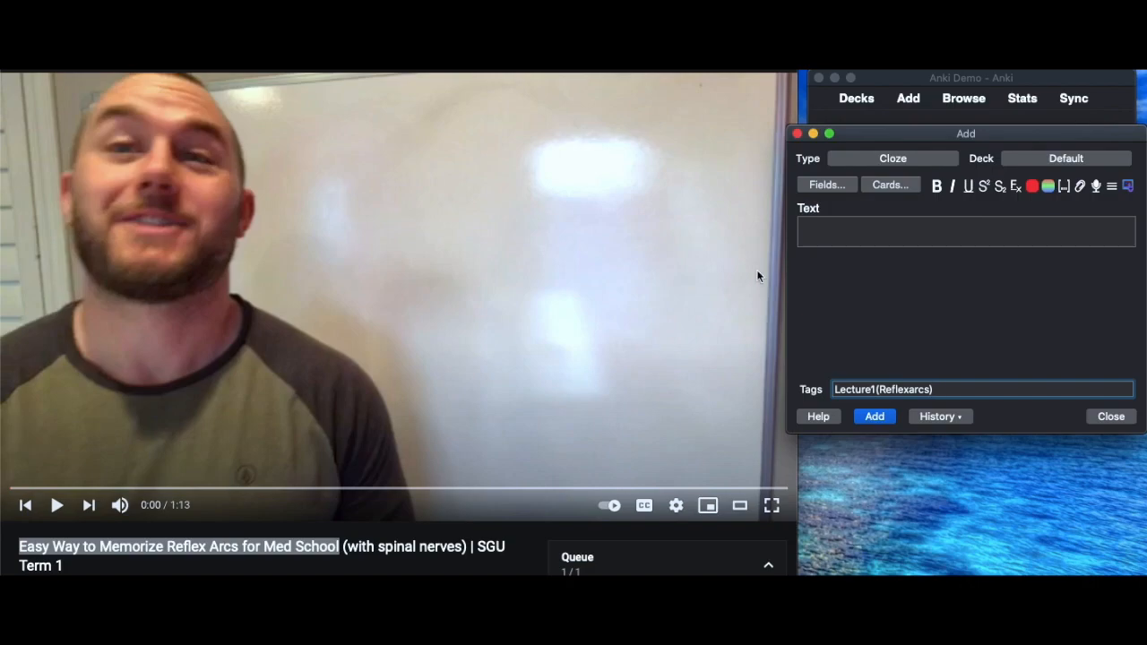
- Play the reflex arcs video through the stick figure drawing, skipping ahead, and pause it at 0:40, keeping the Cloze note type
left_click(913, 158)
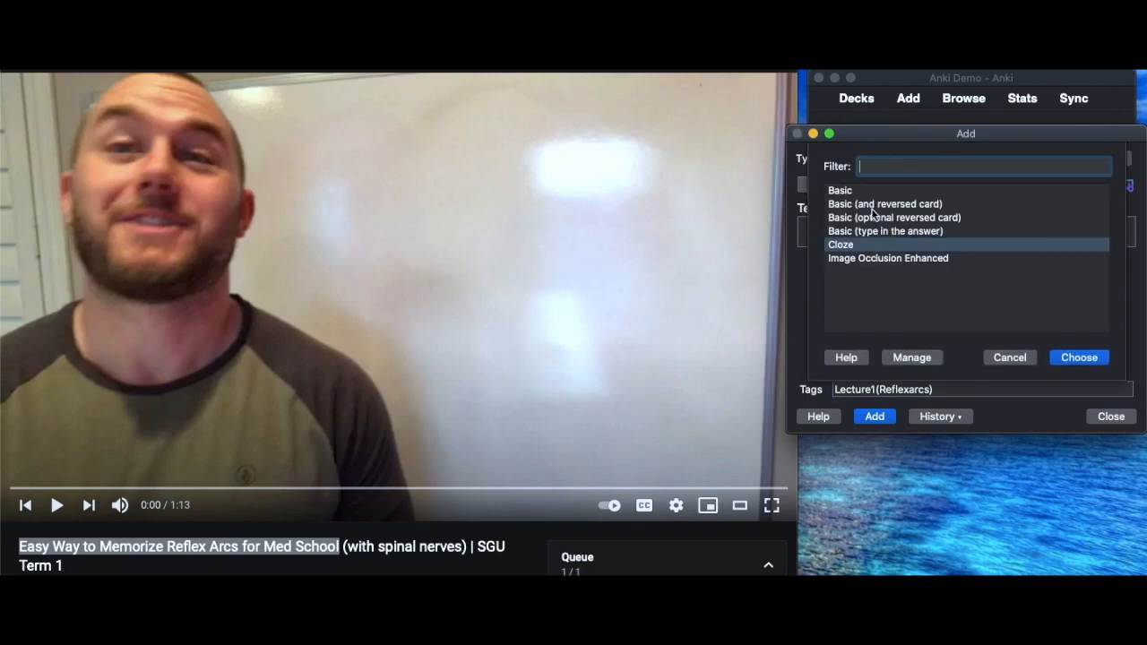
left_click(55, 505)
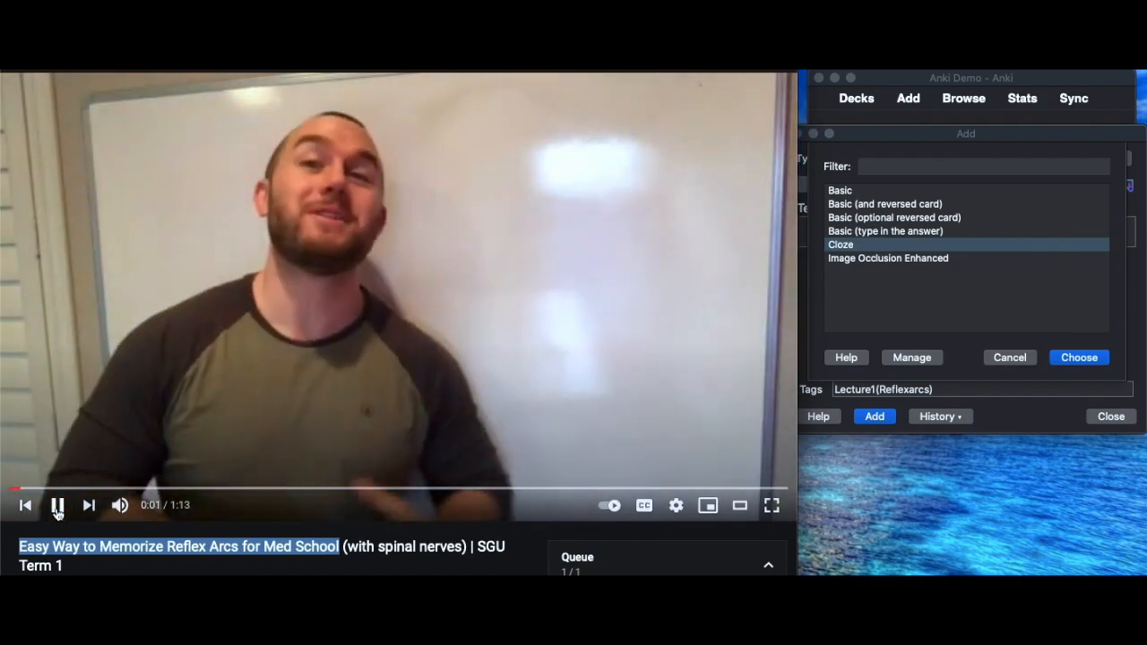
left_click(1028, 428)
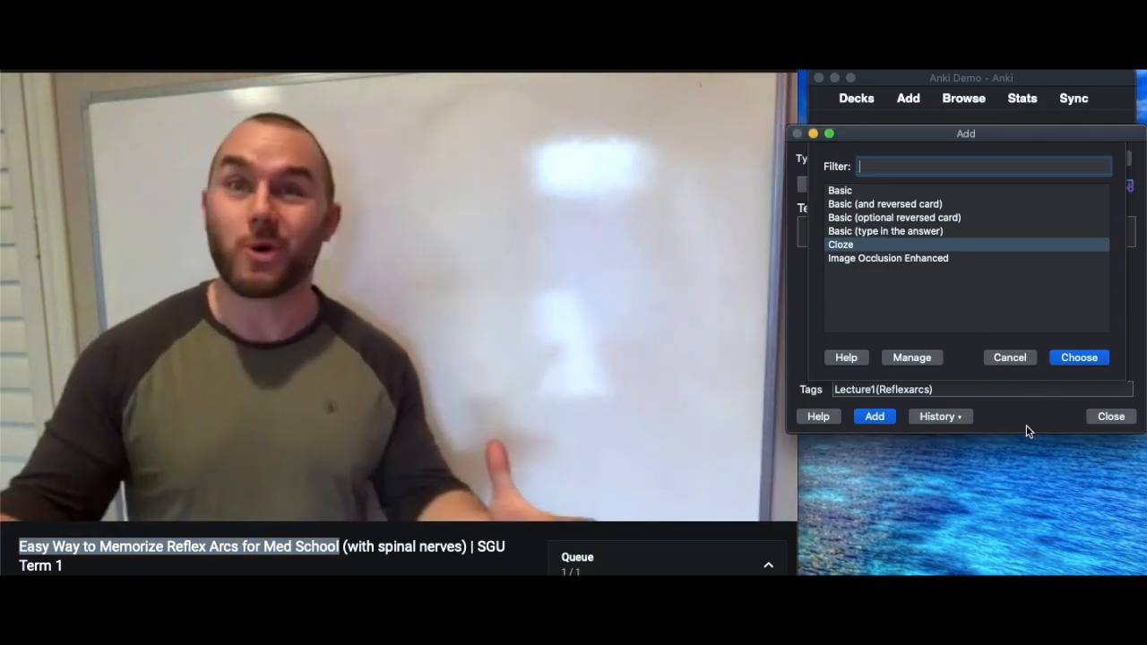
left_click(1024, 359)
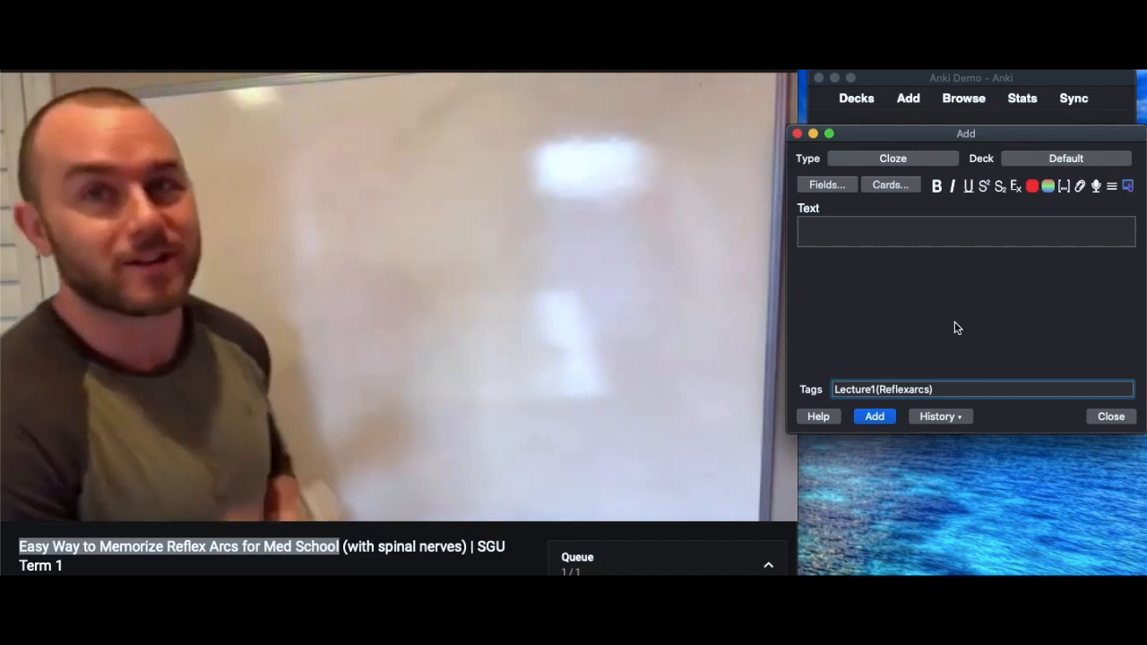
left_click(2, 517)
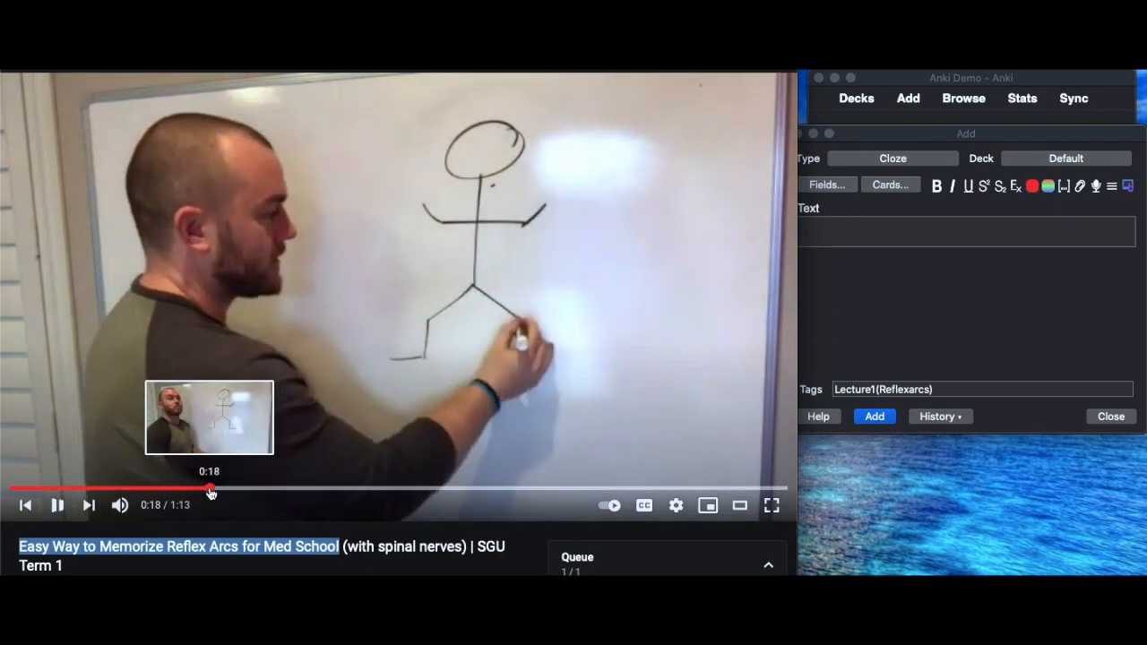
left_click(210, 489)
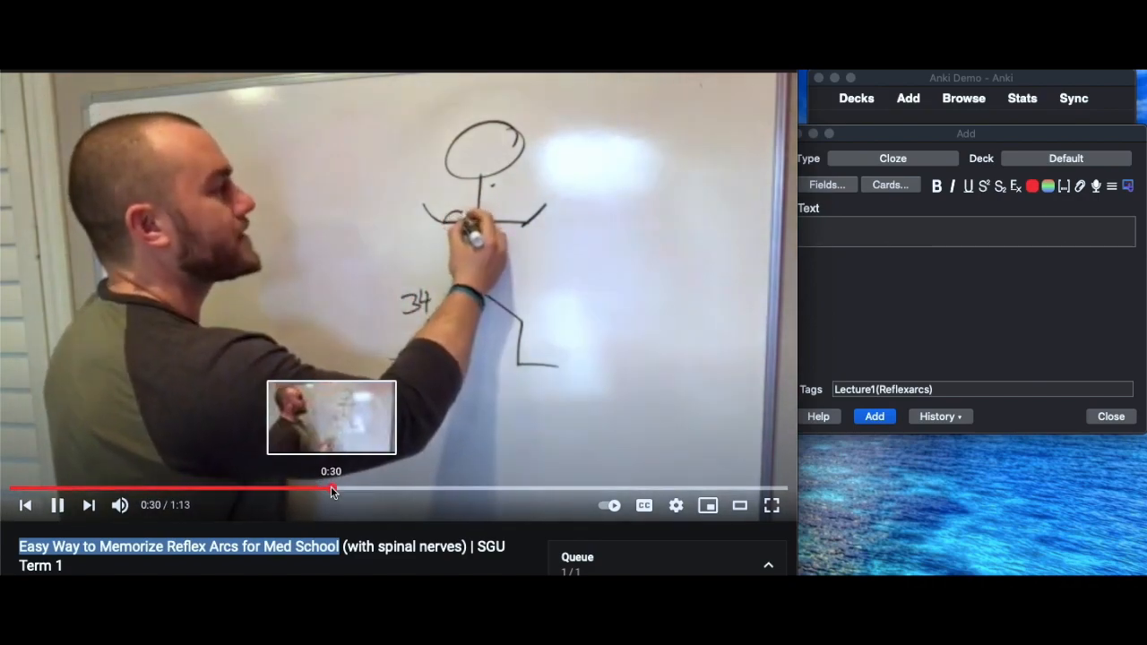
left_click(331, 486)
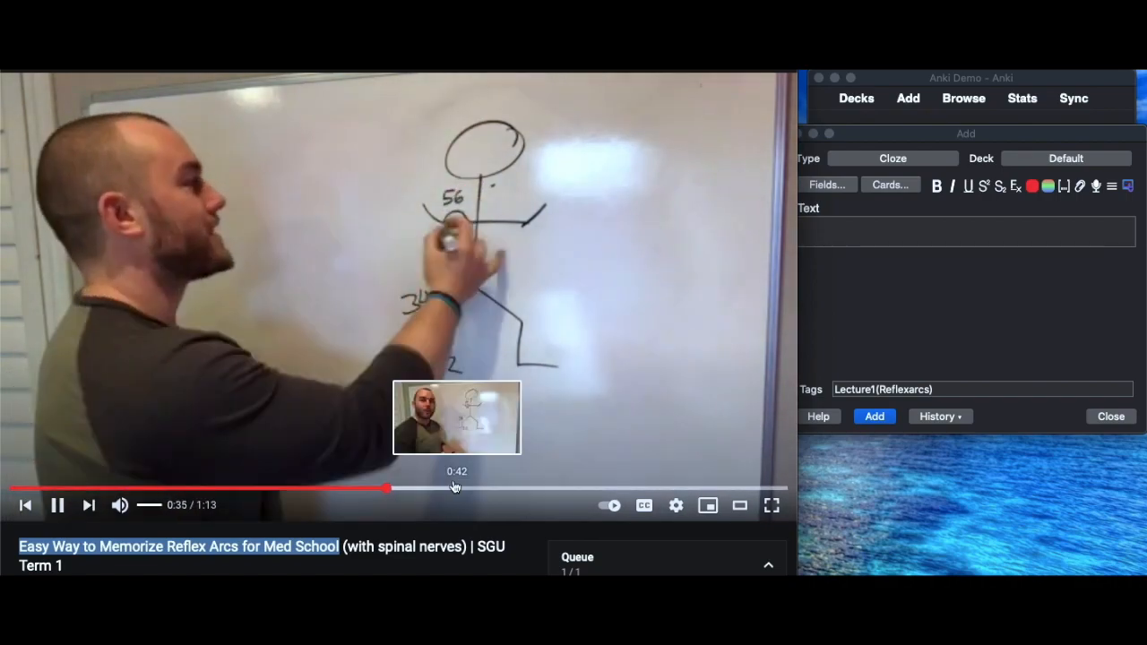
left_click(422, 487)
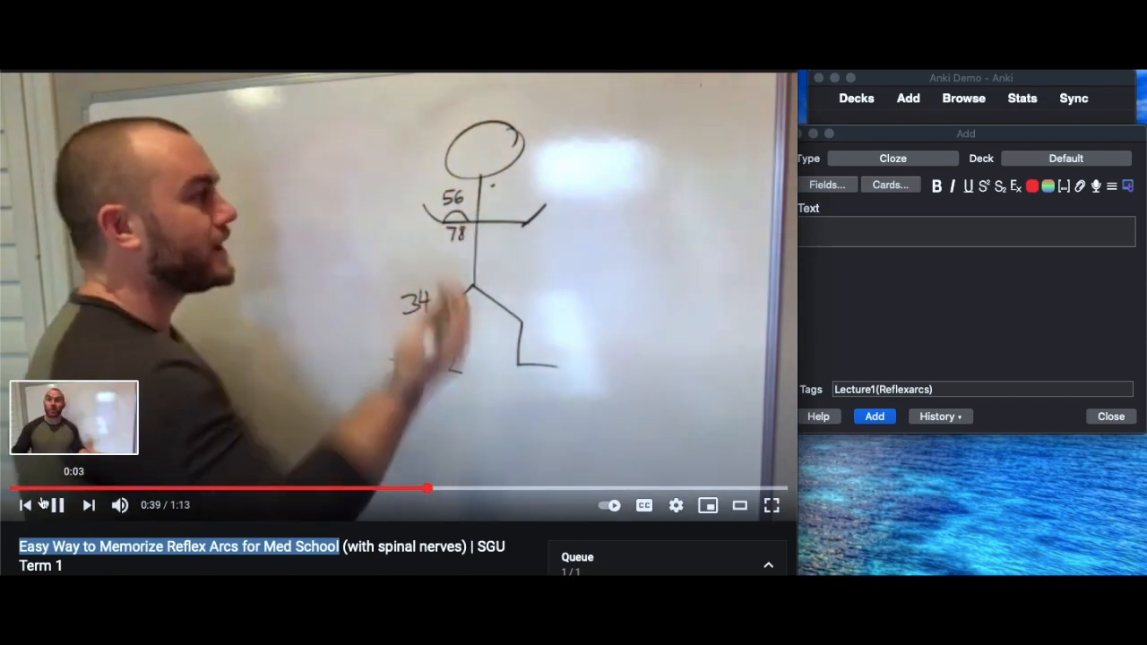
left_click(56, 505)
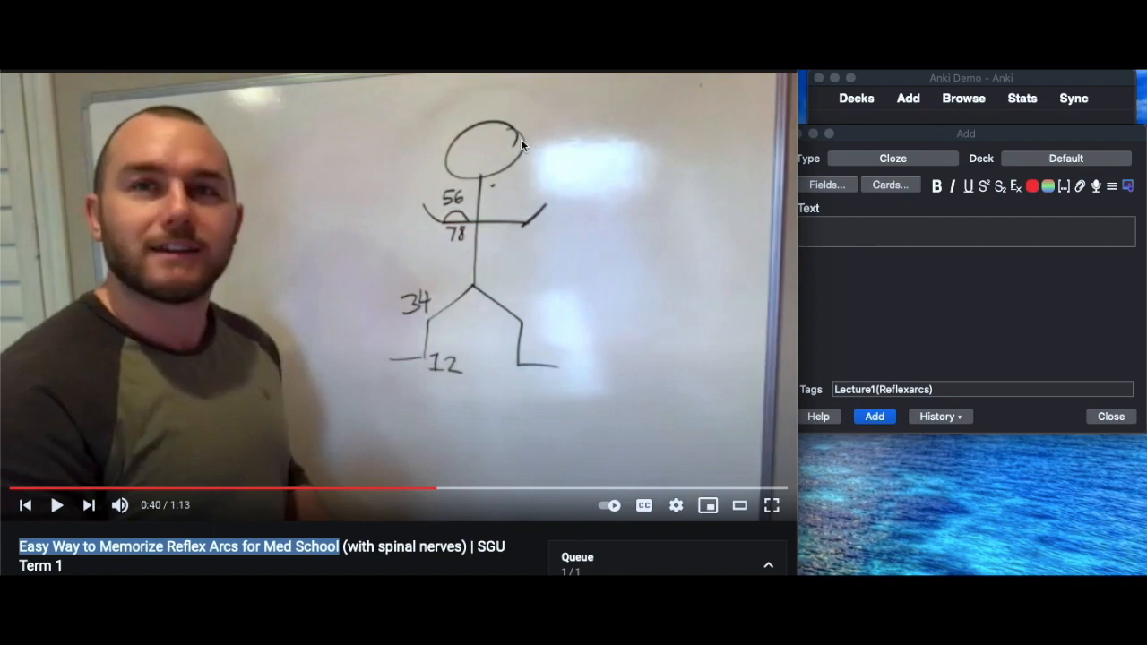
- Enter "to memorize reflex arcs, you need to first draw a stick figure" in the new note's Text field
left_click(986, 230)
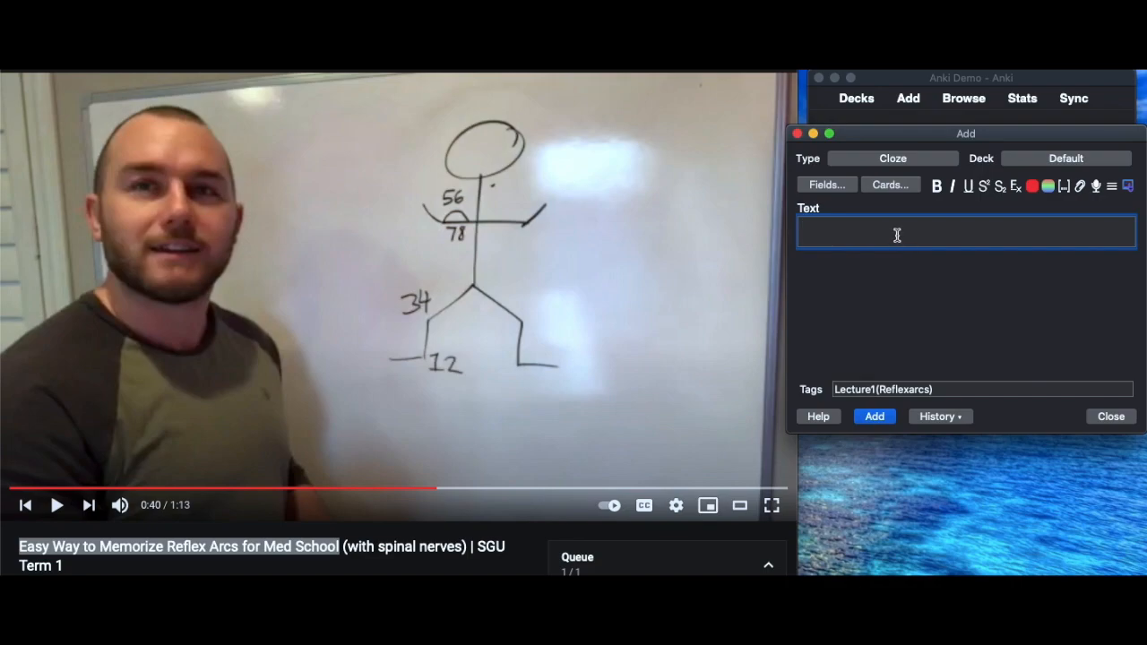
type("to memorize reflex arcs")
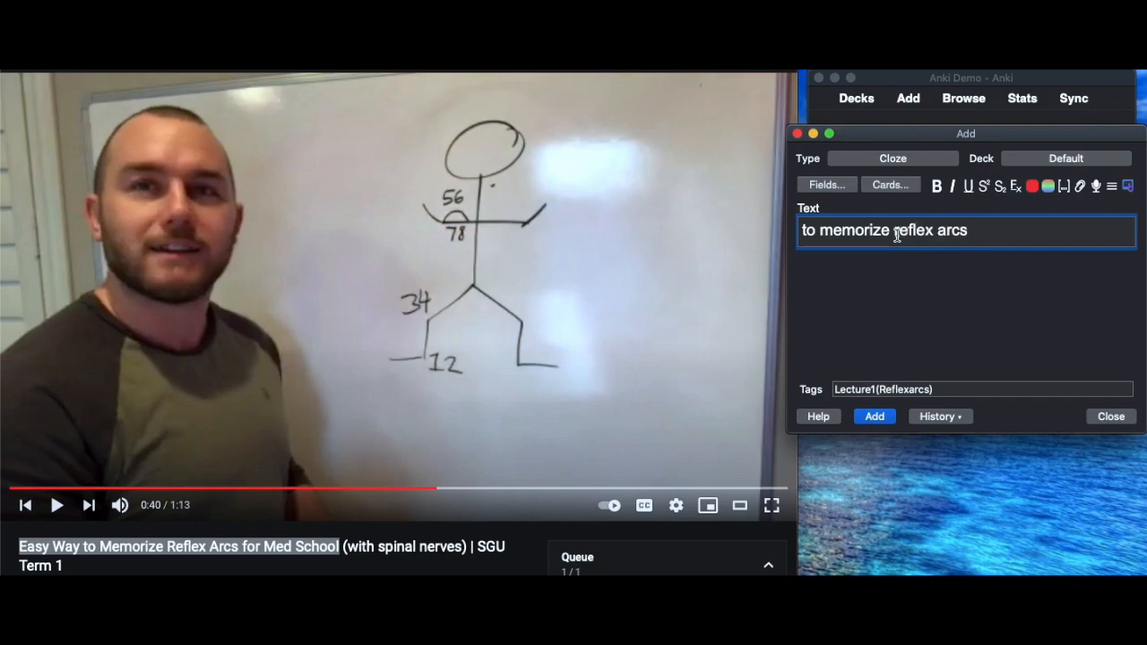
type(", you need to first")
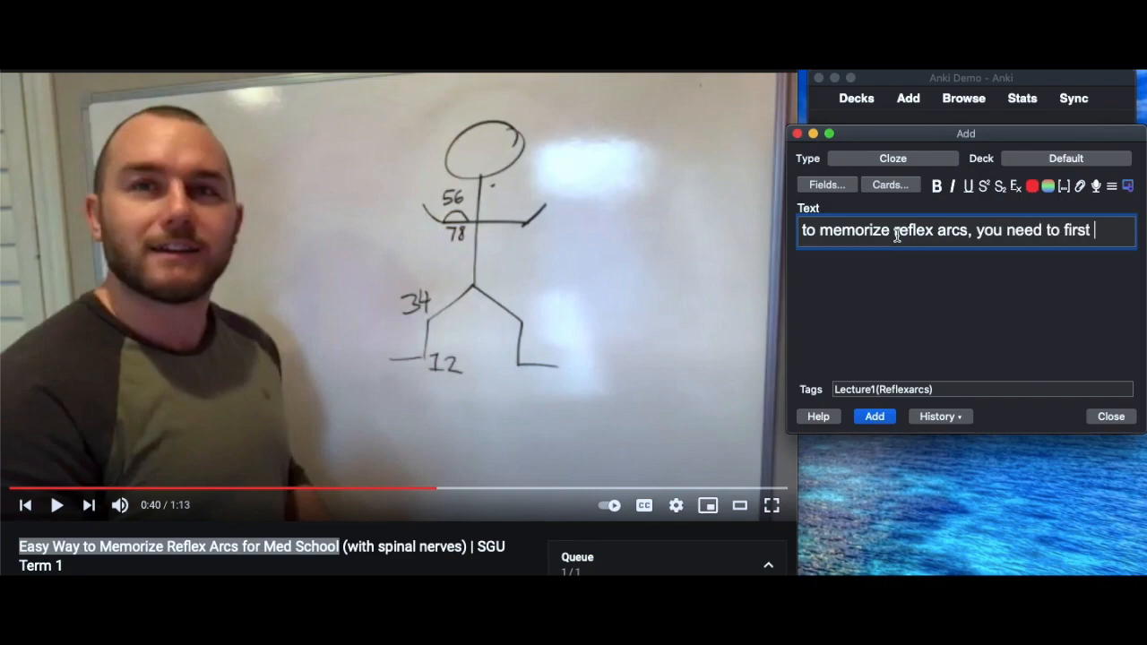
type(" draw ")
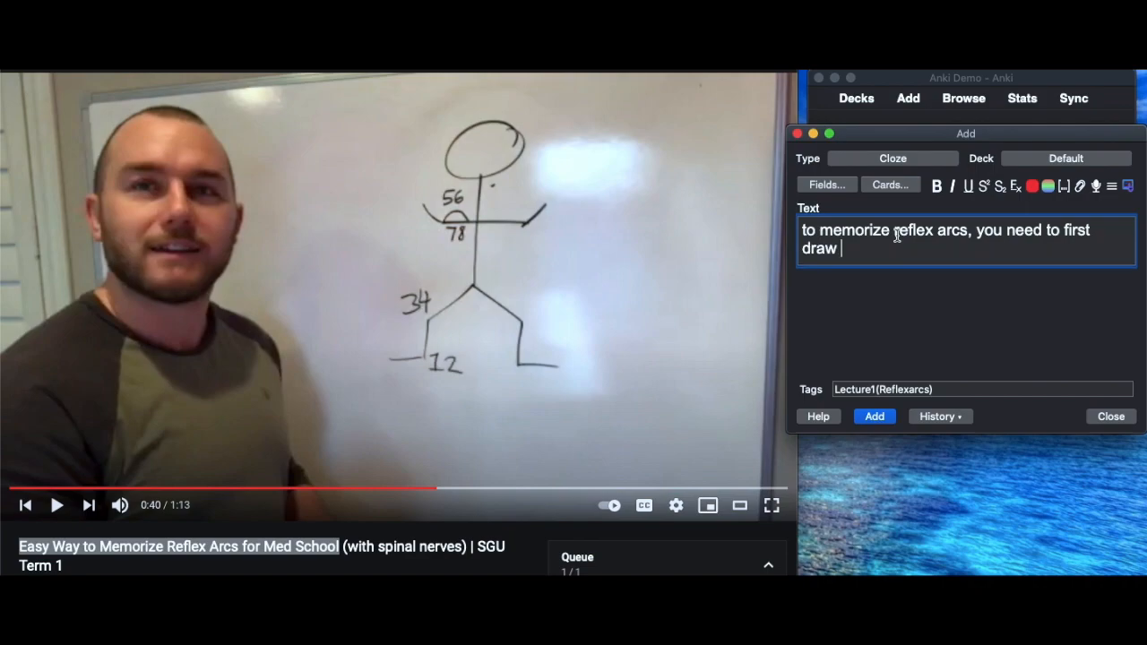
type("a stick")
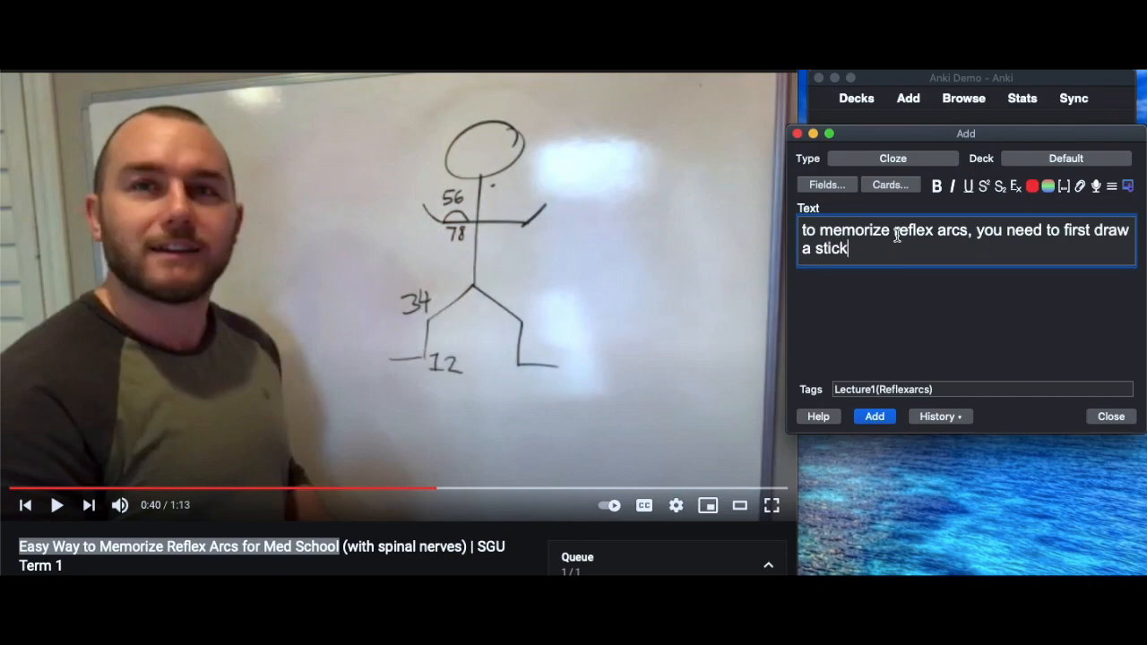
type(" figure")
- Turn "stick figure" into cloze c1, "draw" into c2, and both "memorize" and "reflex" into c3
left_click_drag(816, 248, 891, 249)
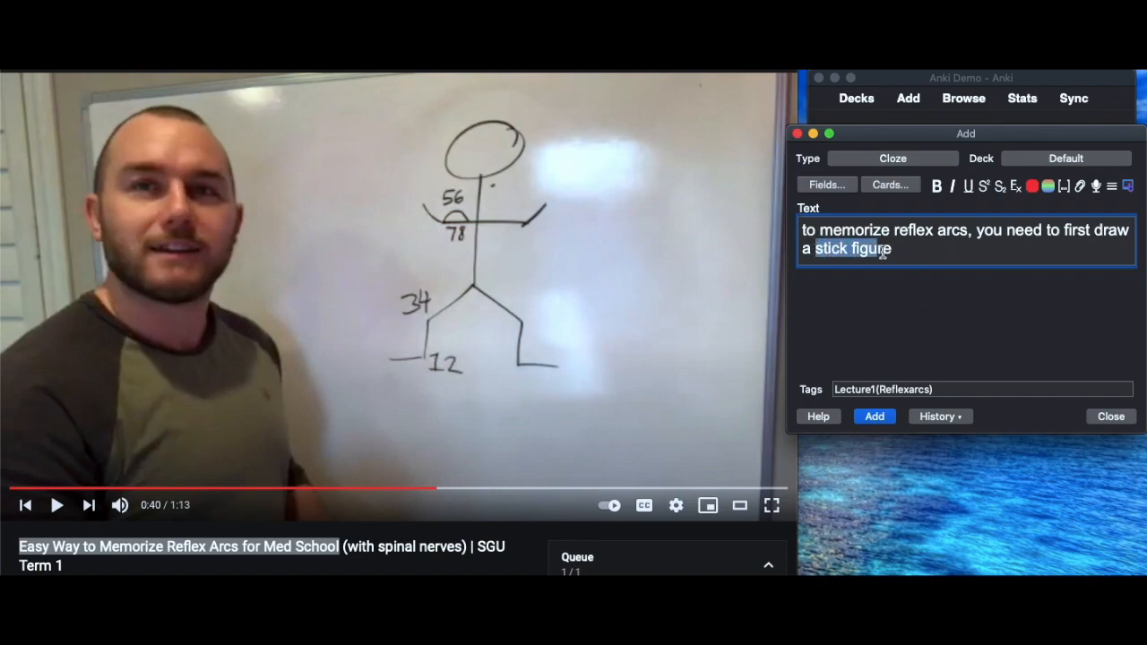
left_click(1064, 186)
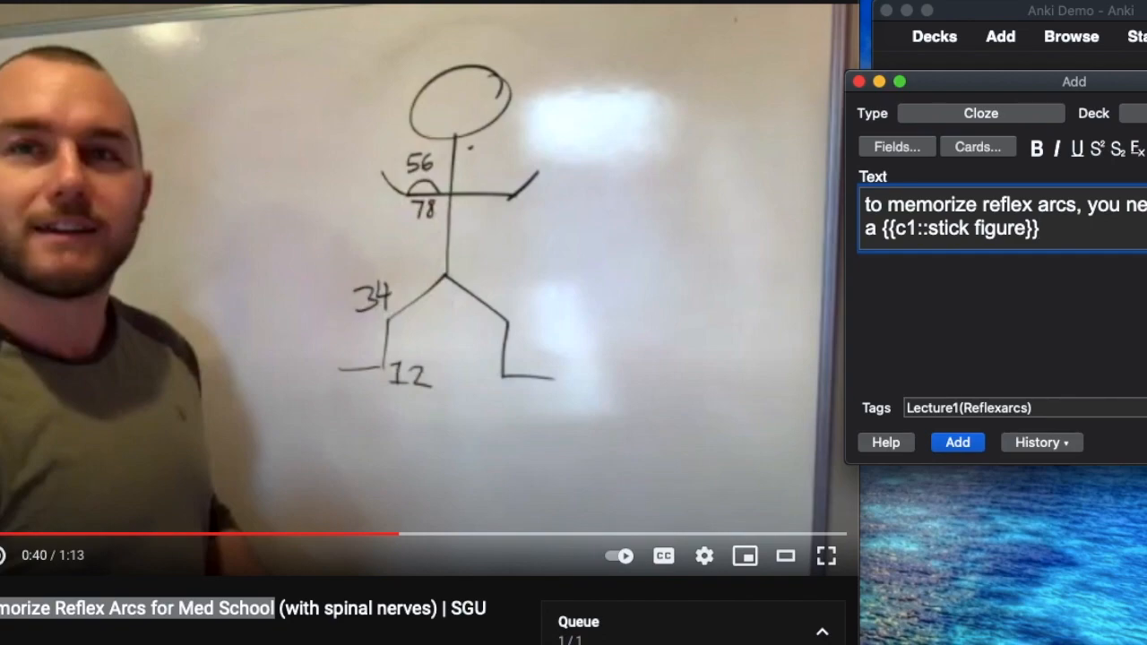
key("super+shift+c")
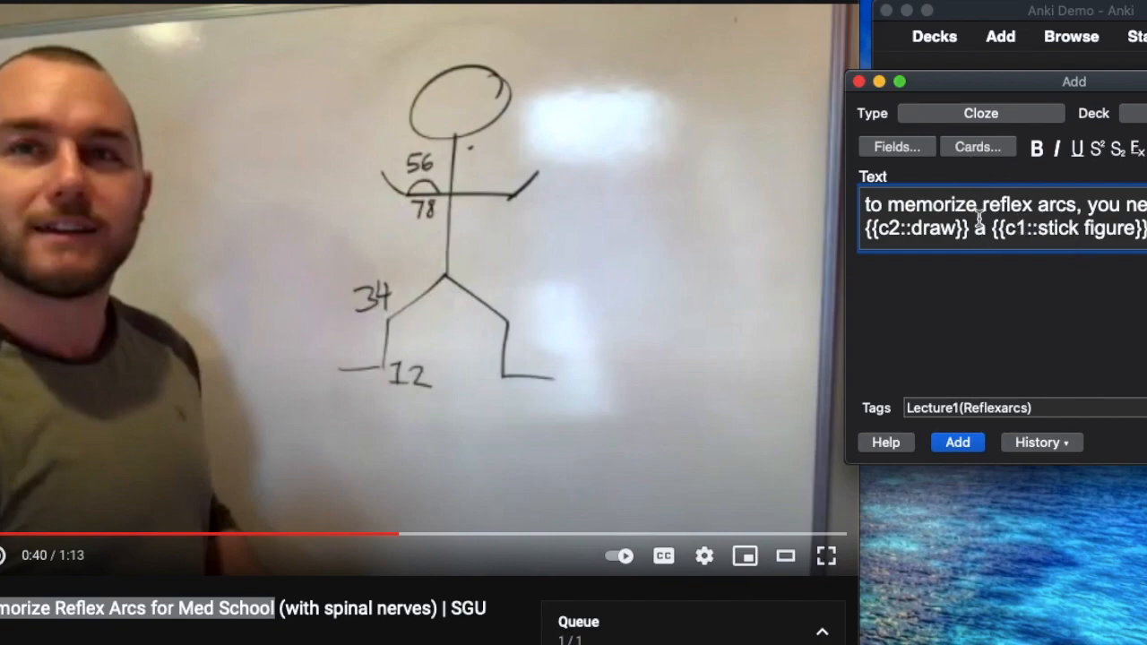
double_click(920, 204)
key("super+shift+c")
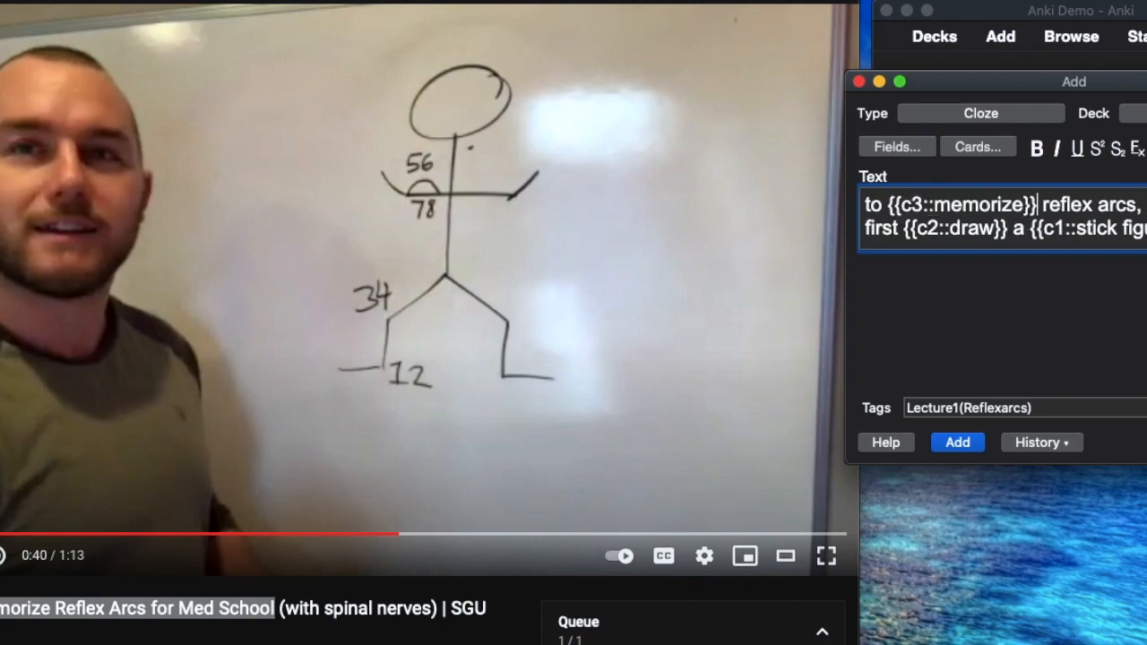
double_click(1064, 205)
key("super+shift+c")
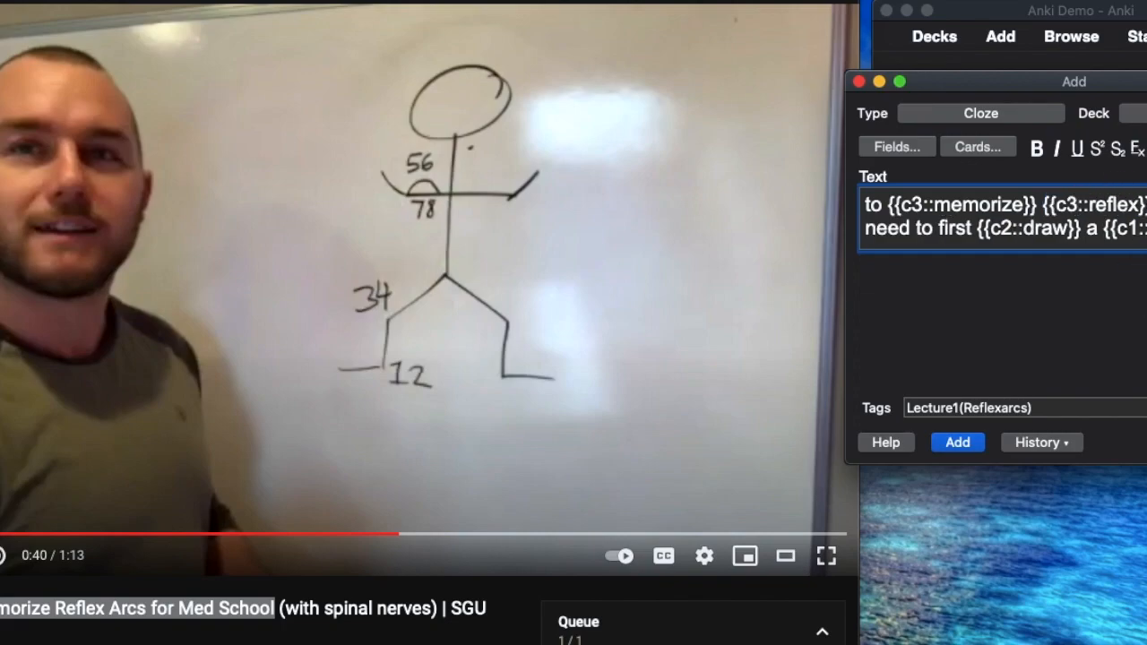
- Copy the whole cloze text and add the note with the Lecture1(Reflexarcs) tag
left_click_drag(1146, 230, 852, 205)
right_click(961, 215)
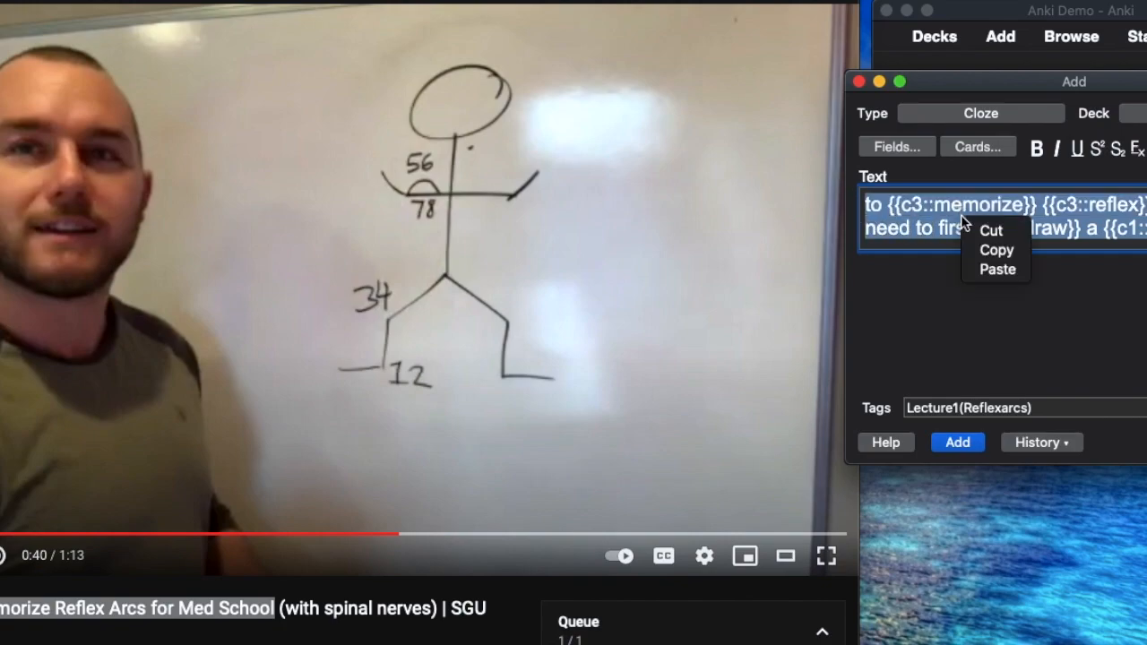
left_click(990, 239)
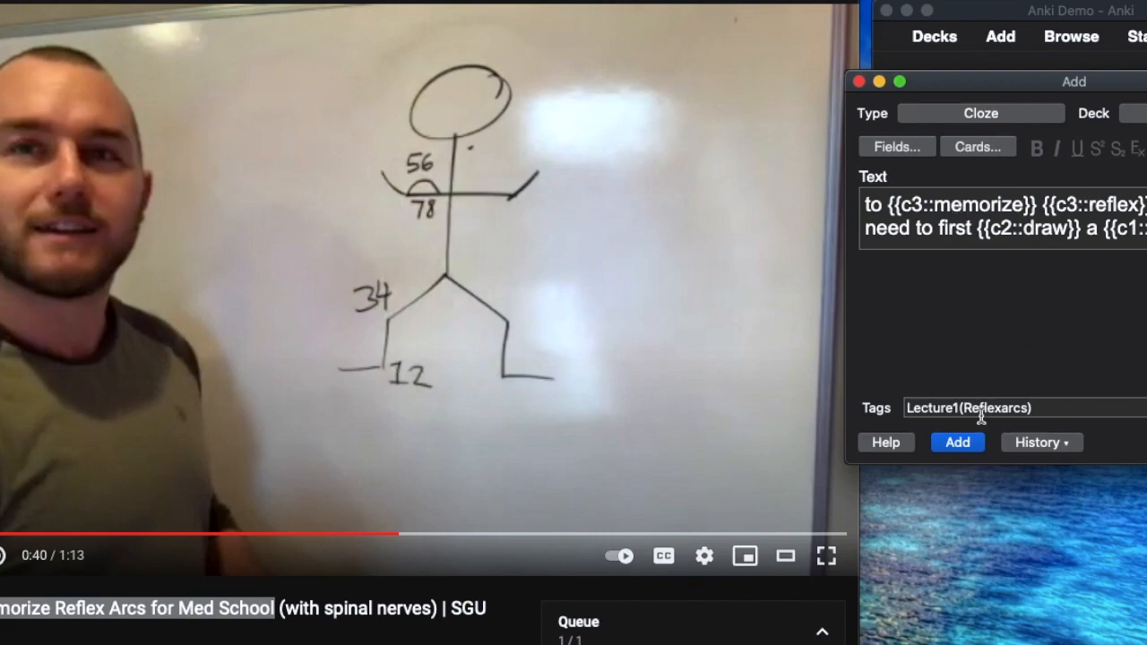
left_click(964, 442)
- Open the card browser and search the cards for "Easy"
left_click(1072, 37)
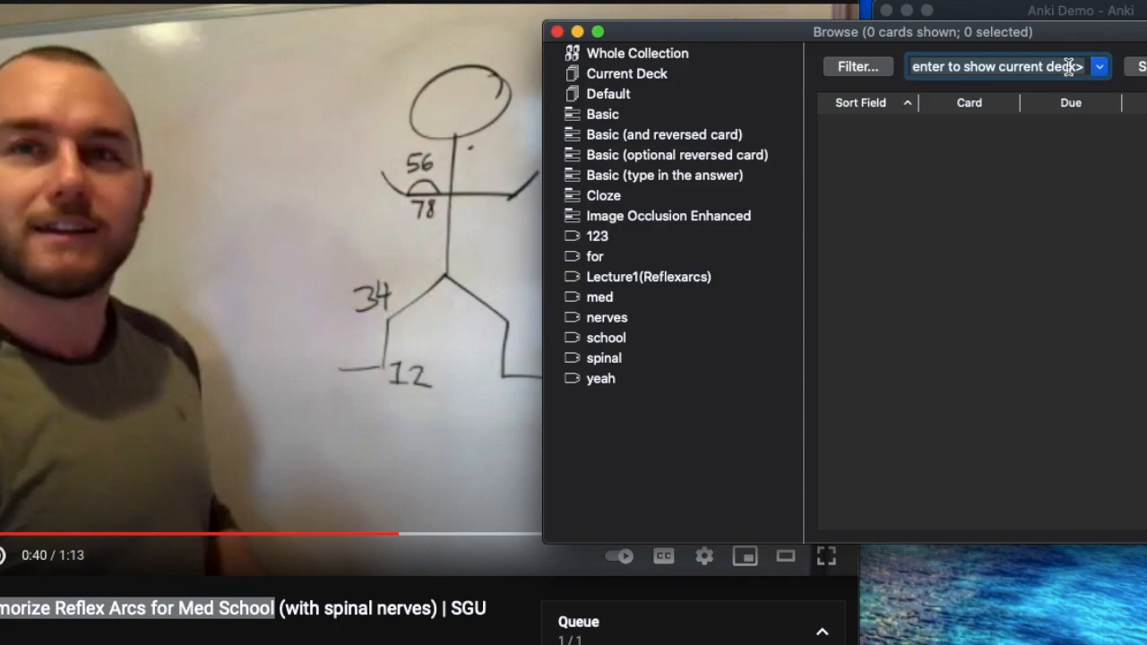
key("BackSpace")
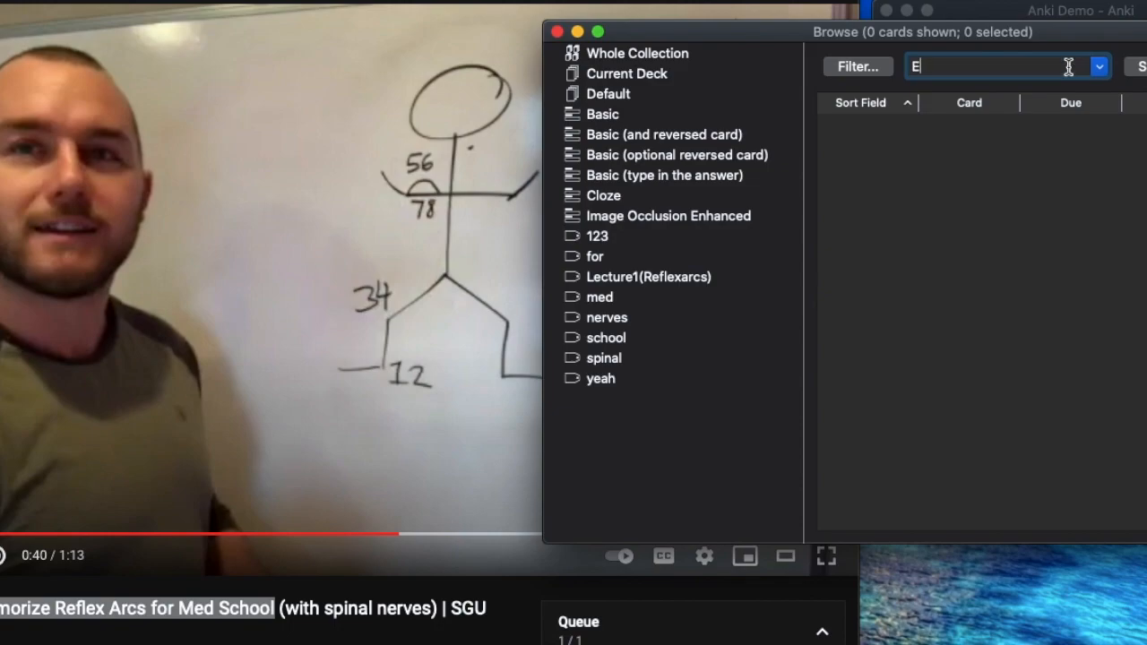
key("Return")
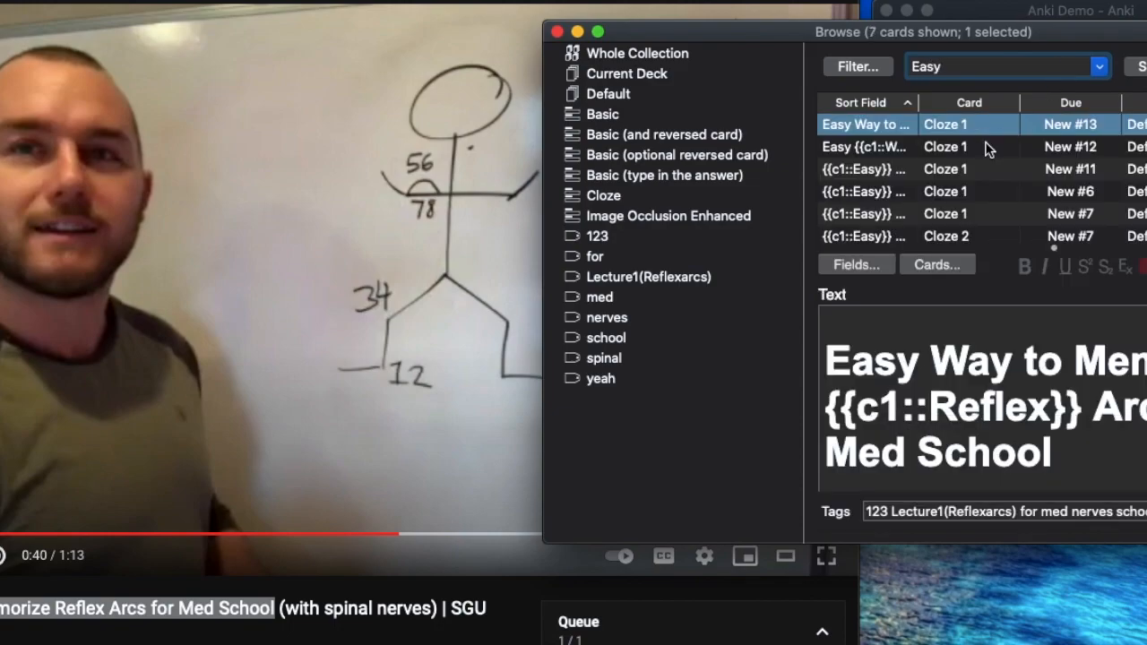
- Compare the "Easy" cloze notes and preview the Cloze 1 card of the note with c1, c2 and c3 deletions
left_click(894, 151)
left_click(882, 170)
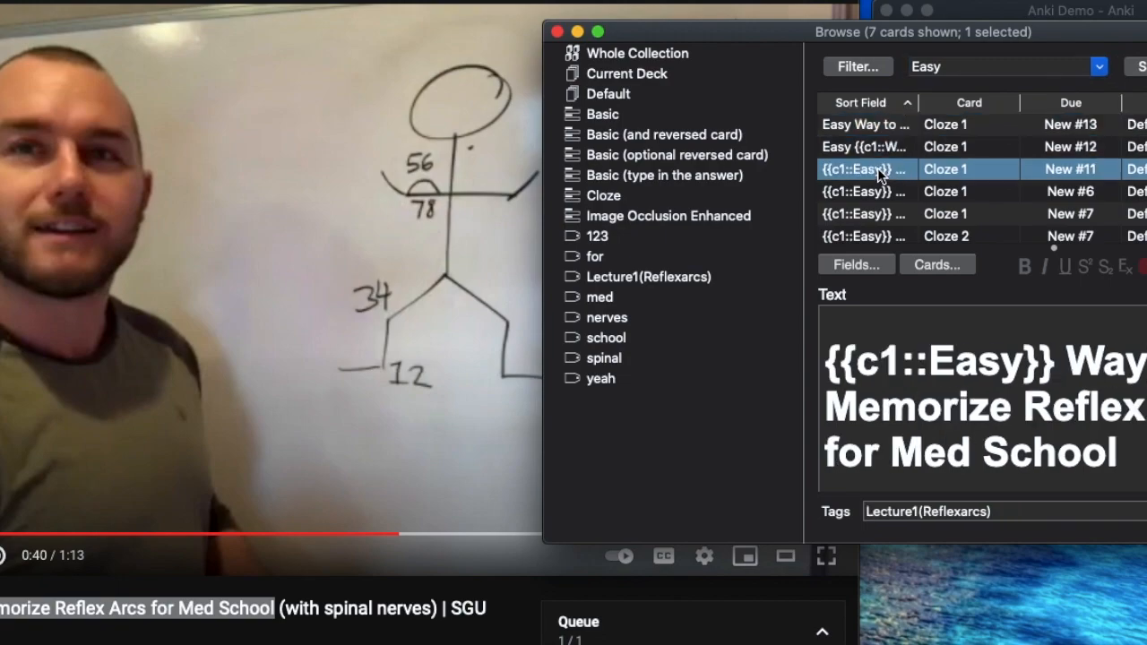
scroll(880, 174, "down", 1)
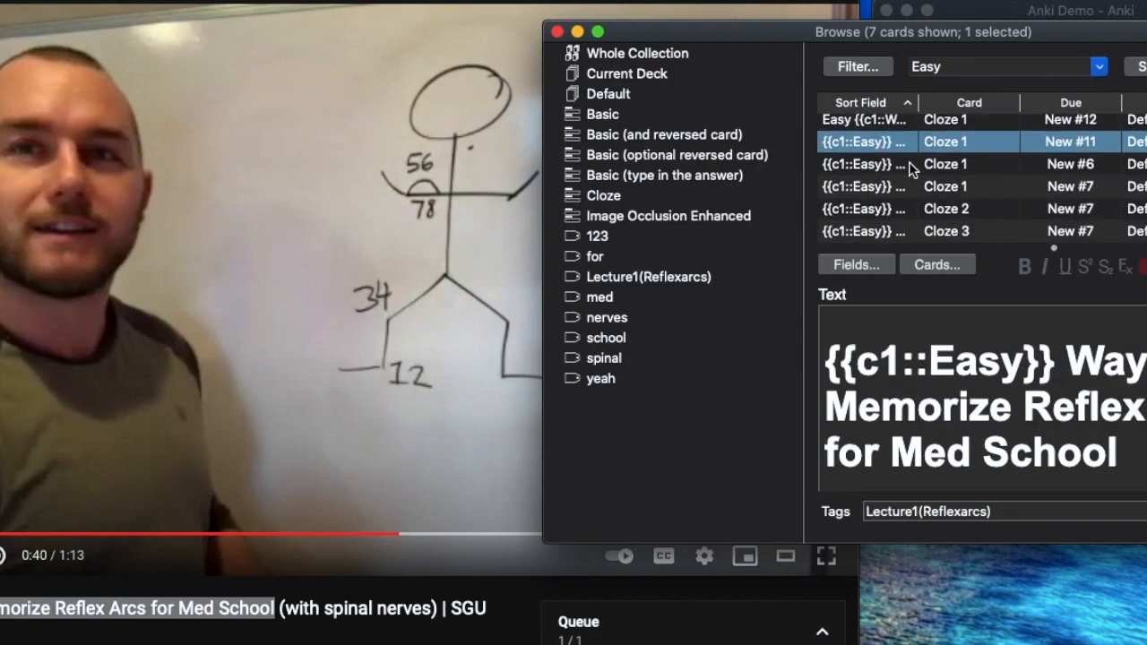
left_click(879, 168)
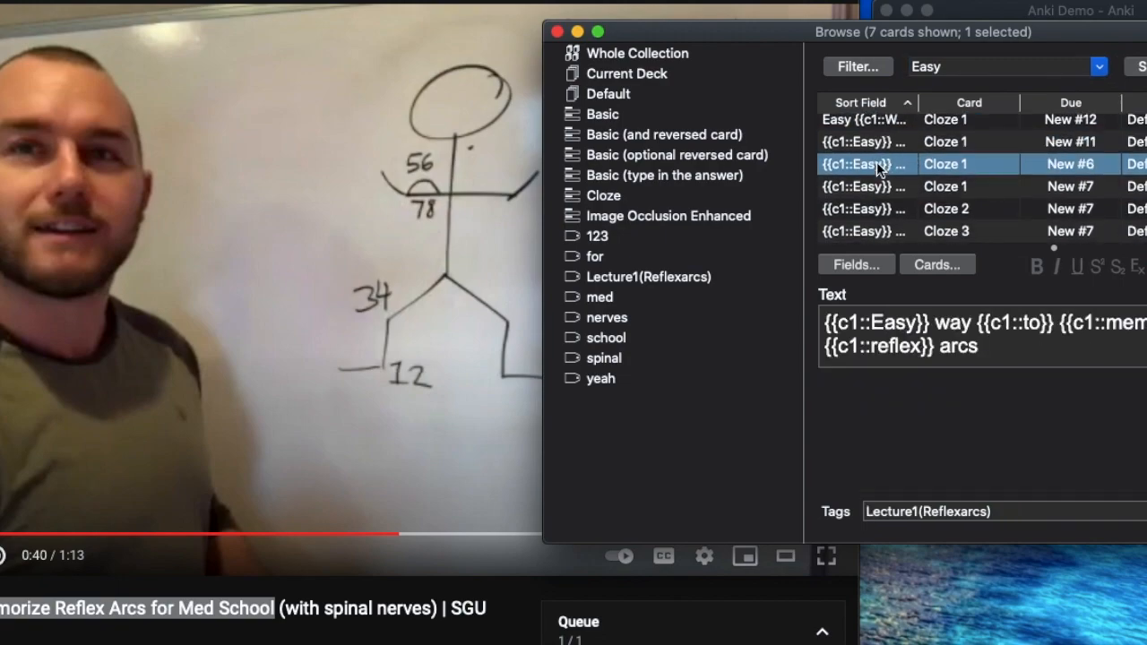
left_click(872, 185)
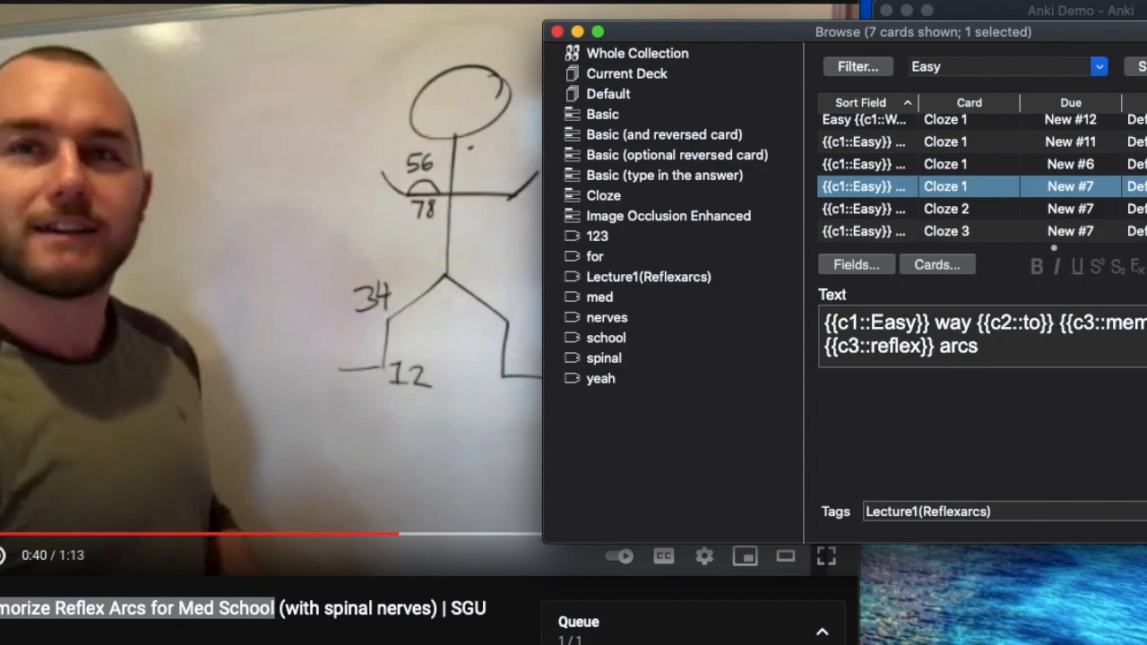
key("super+shift+p")
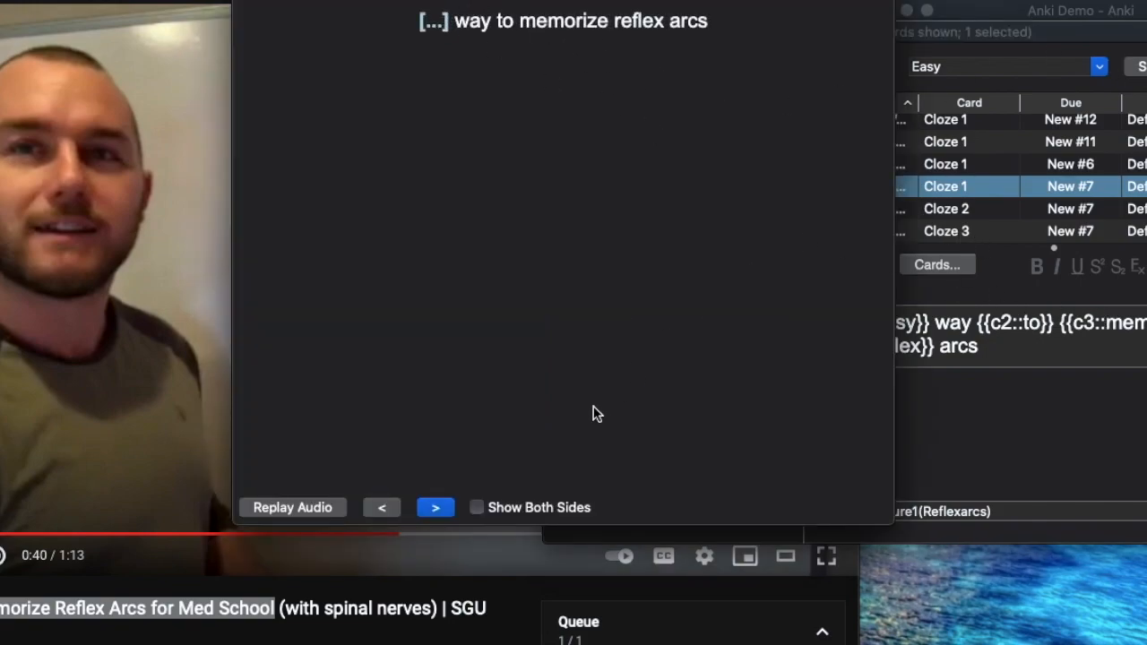
- Step through the Cloze 1, Cloze 2 and Cloze 3 previews, reveal the Cloze 3 answer and close the preview
left_click(439, 510)
left_click(437, 509)
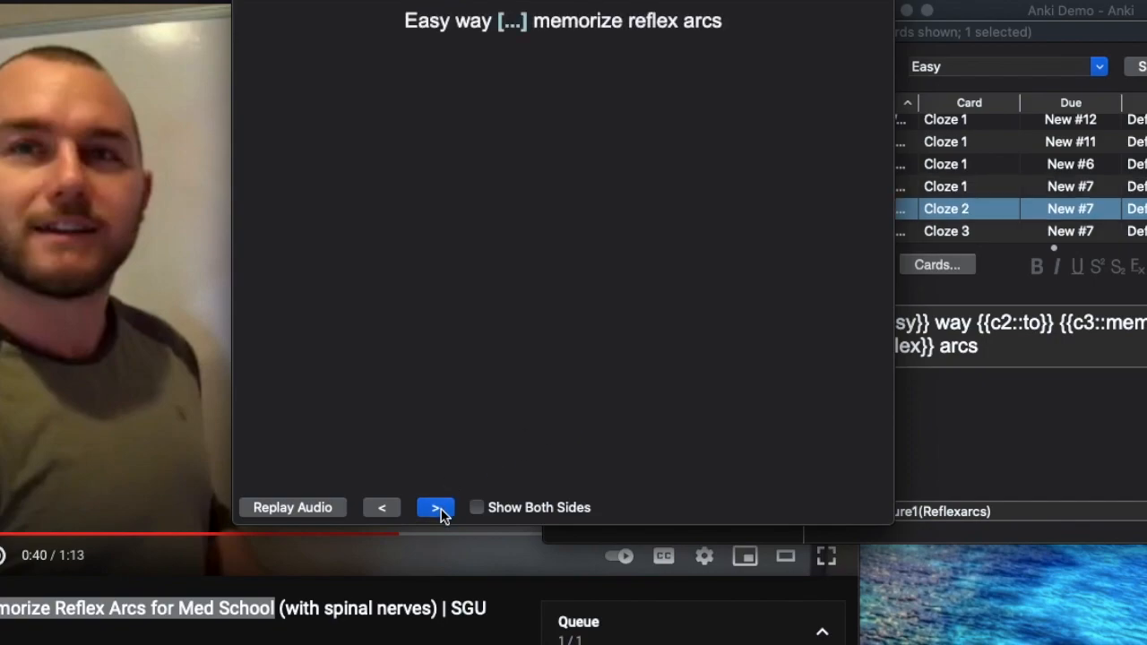
left_click(438, 509)
left_click(438, 509)
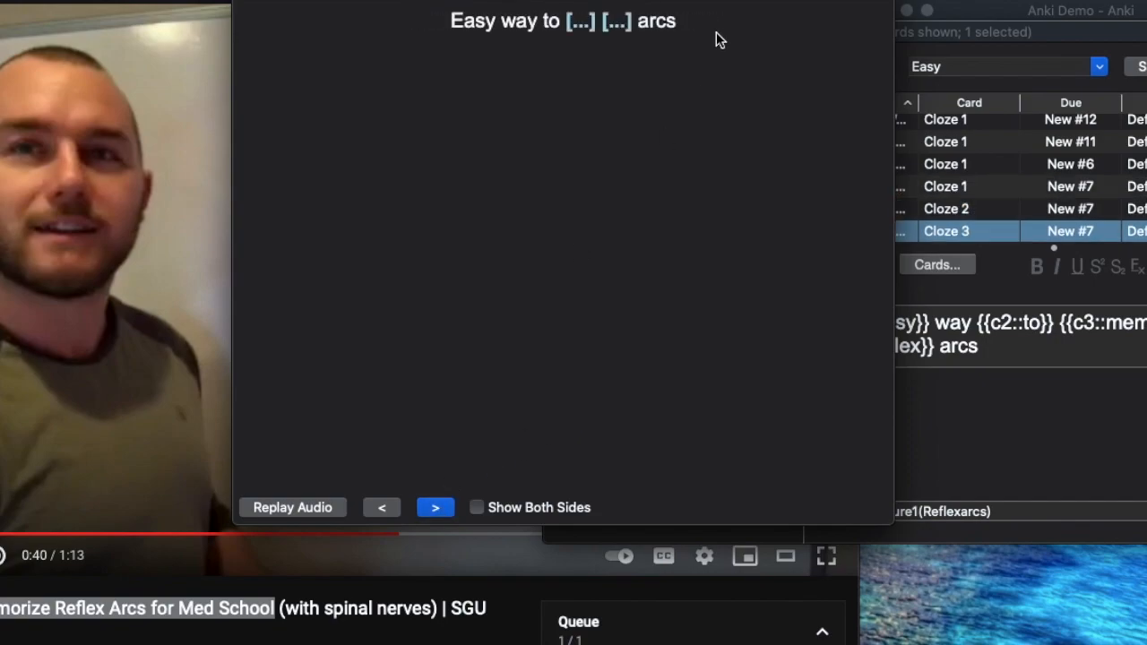
left_click_drag(750, 30, 596, 34)
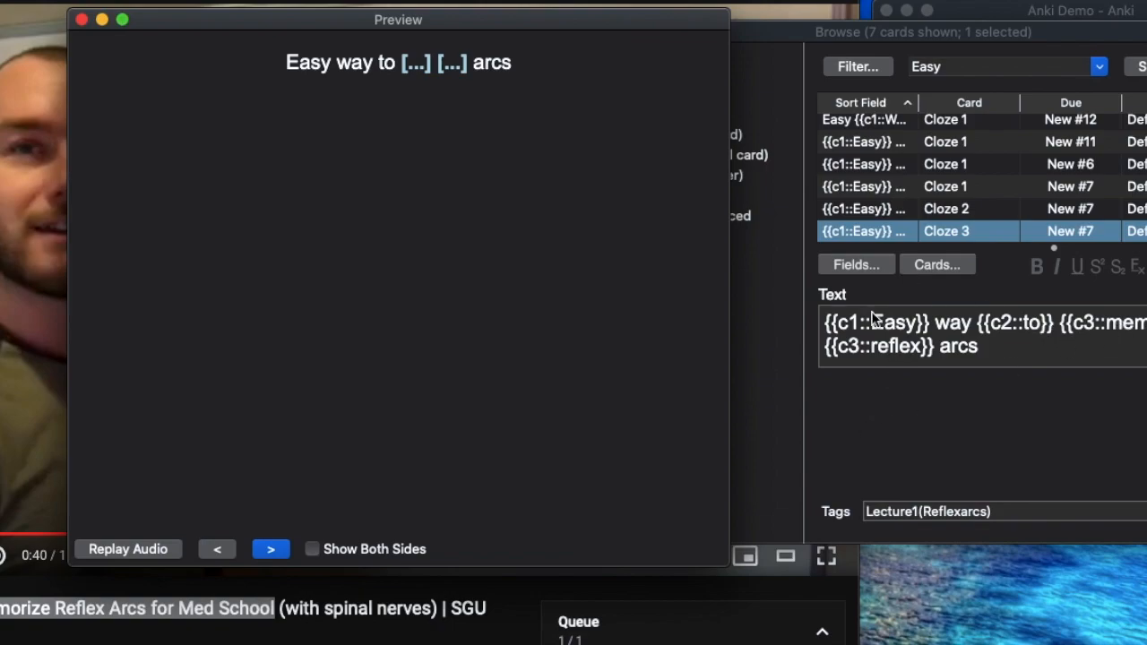
left_click(281, 543)
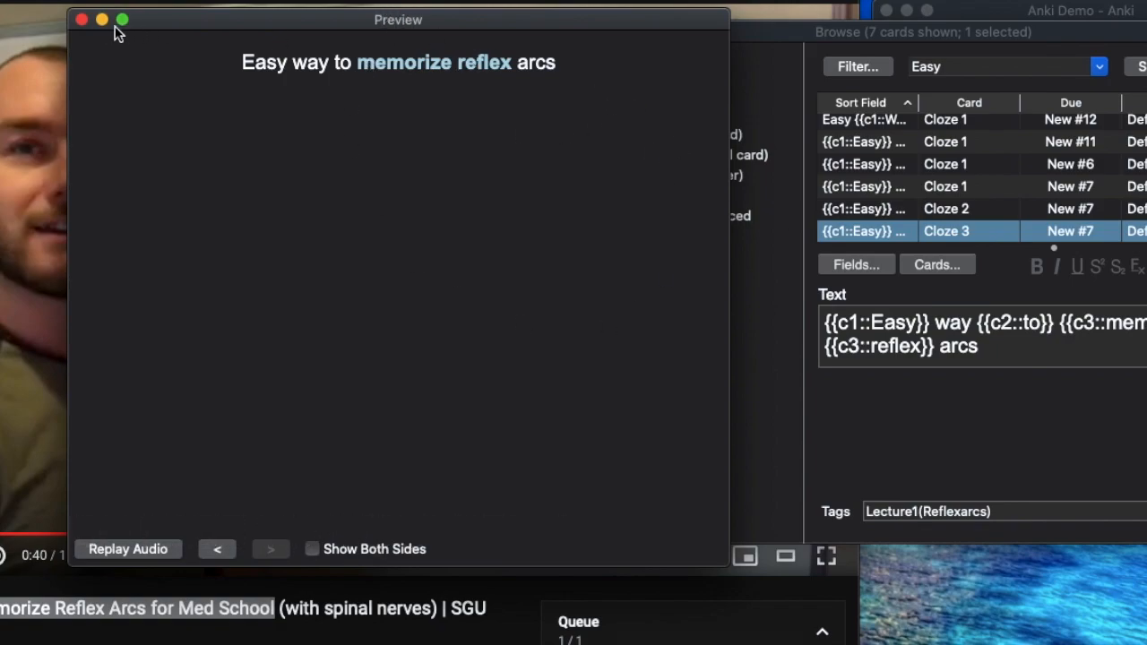
left_click(83, 20)
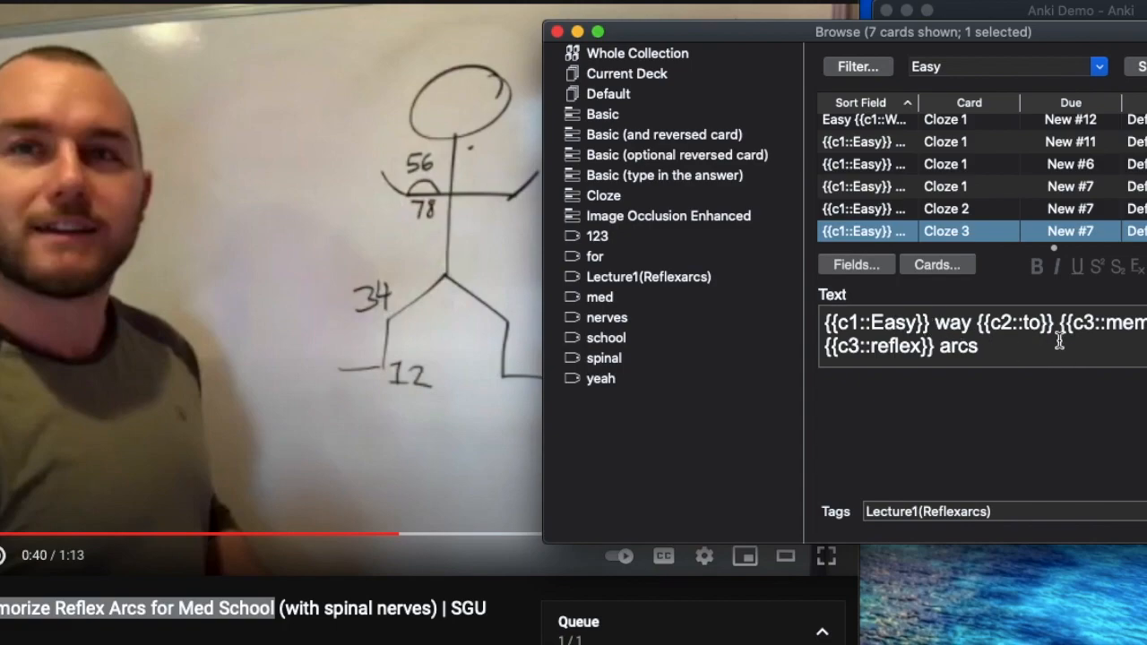
- Renumber the "to", "memorize" and "reflex" deletions in the note text to c1
left_click(1013, 323)
key("BackSpace")
type("1")
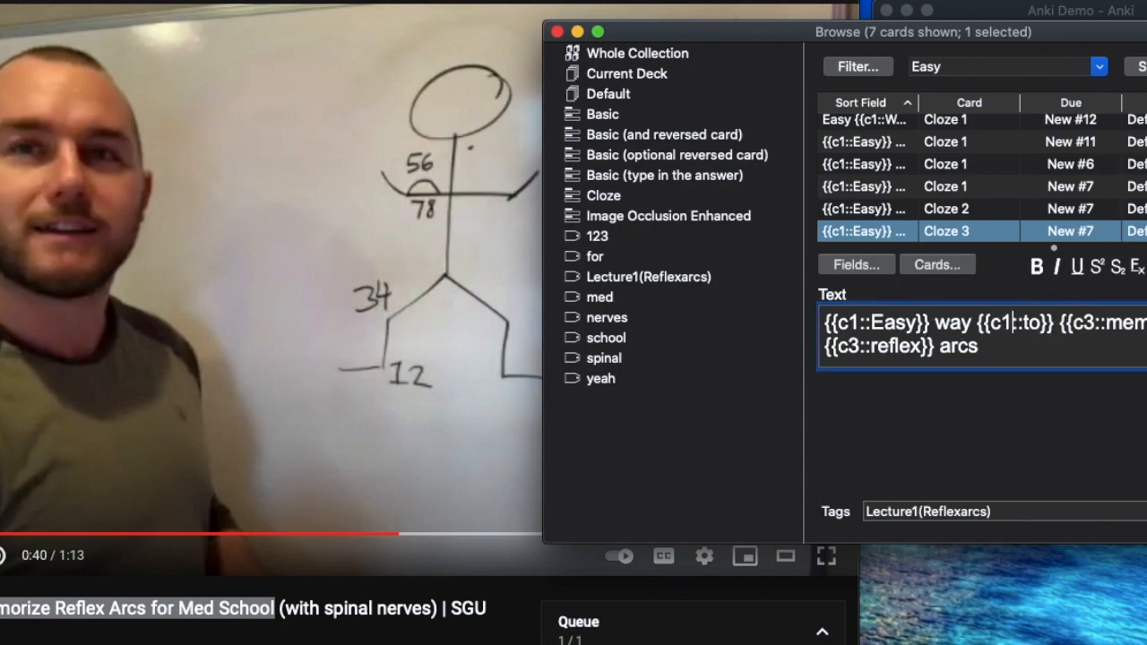
left_click(1092, 320)
key("BackSpace")
type("1")
left_click(858, 347)
key("BackSpace")
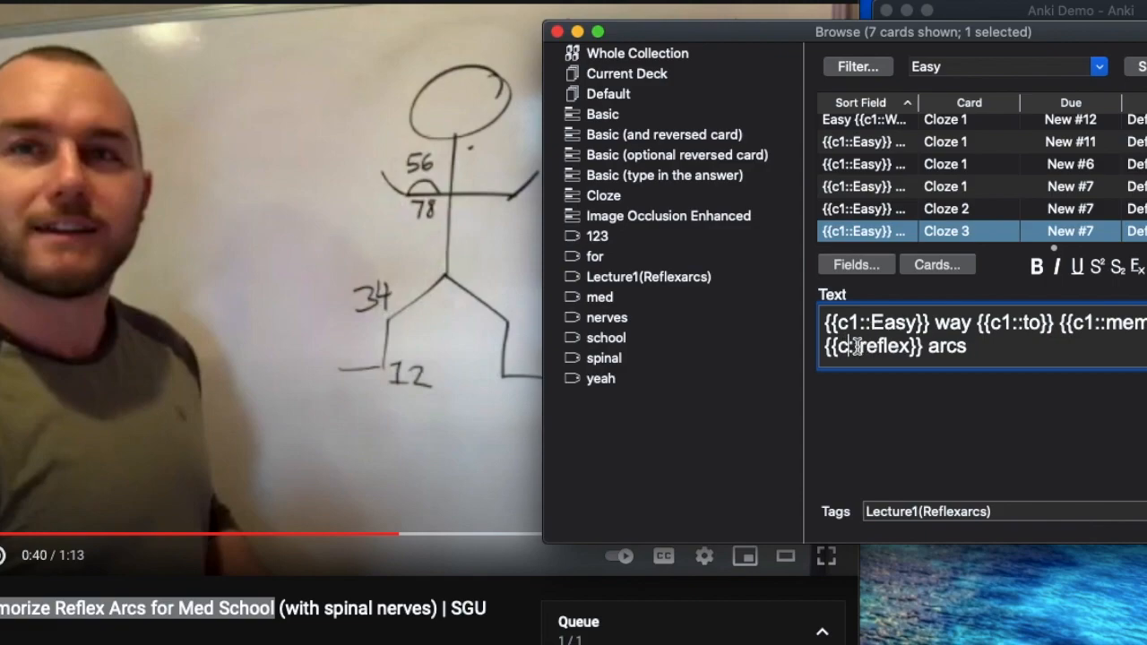
type("1")
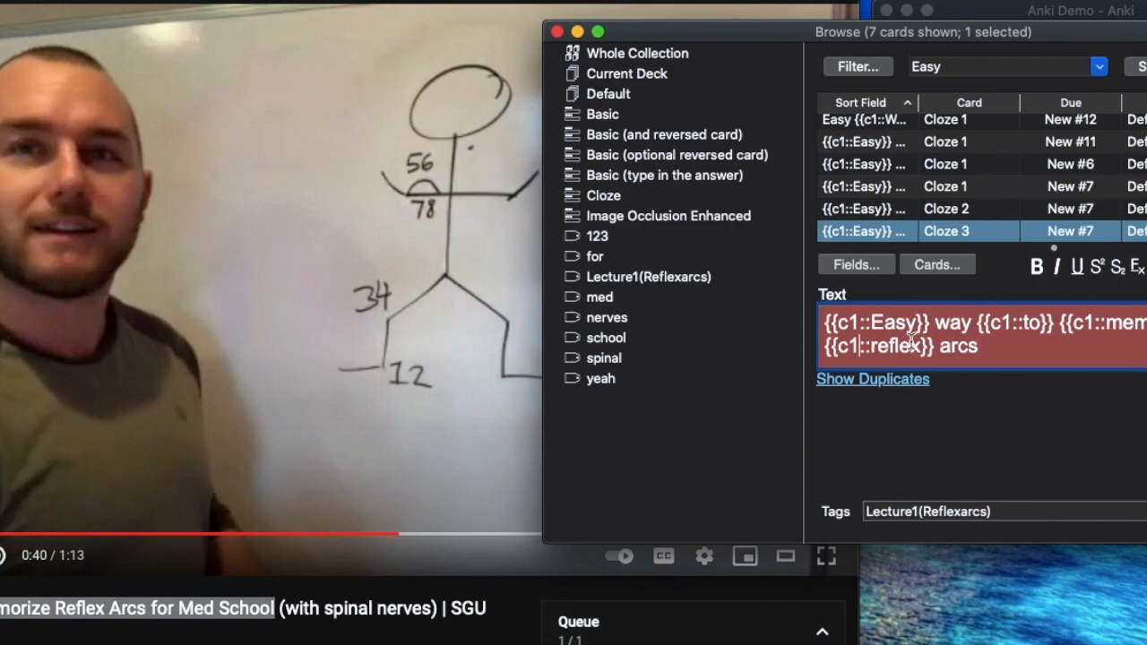
key("BackSpace")
type("1")
- Add an exclamation mark after "arcs" at the end of the note text
left_click(1010, 343)
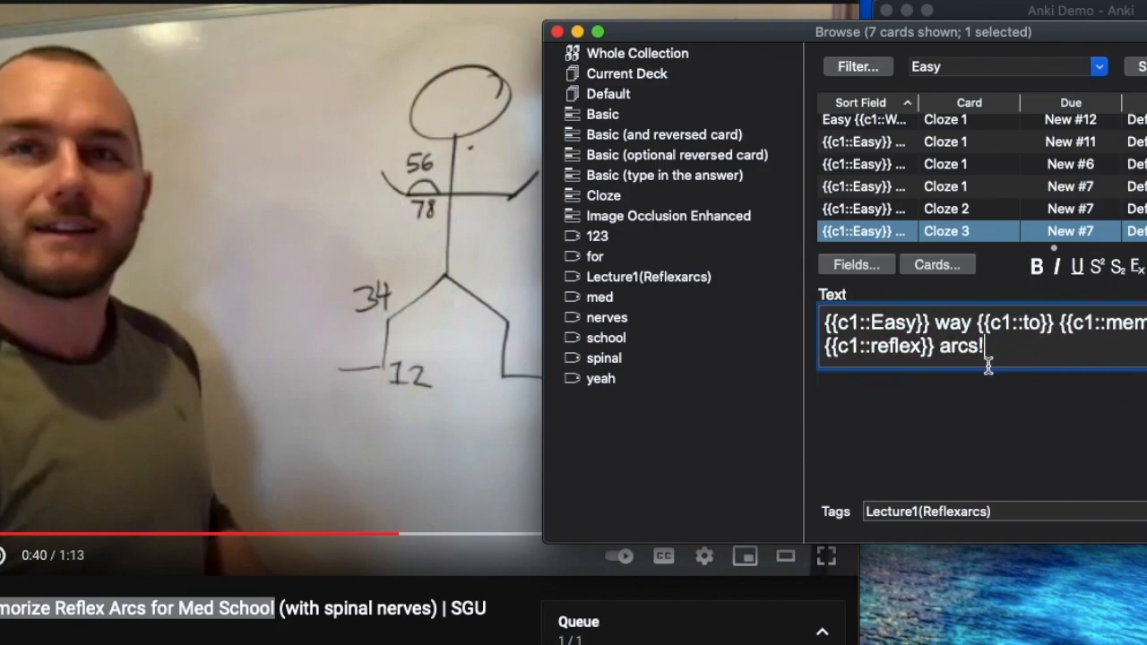
key("BackSpace")
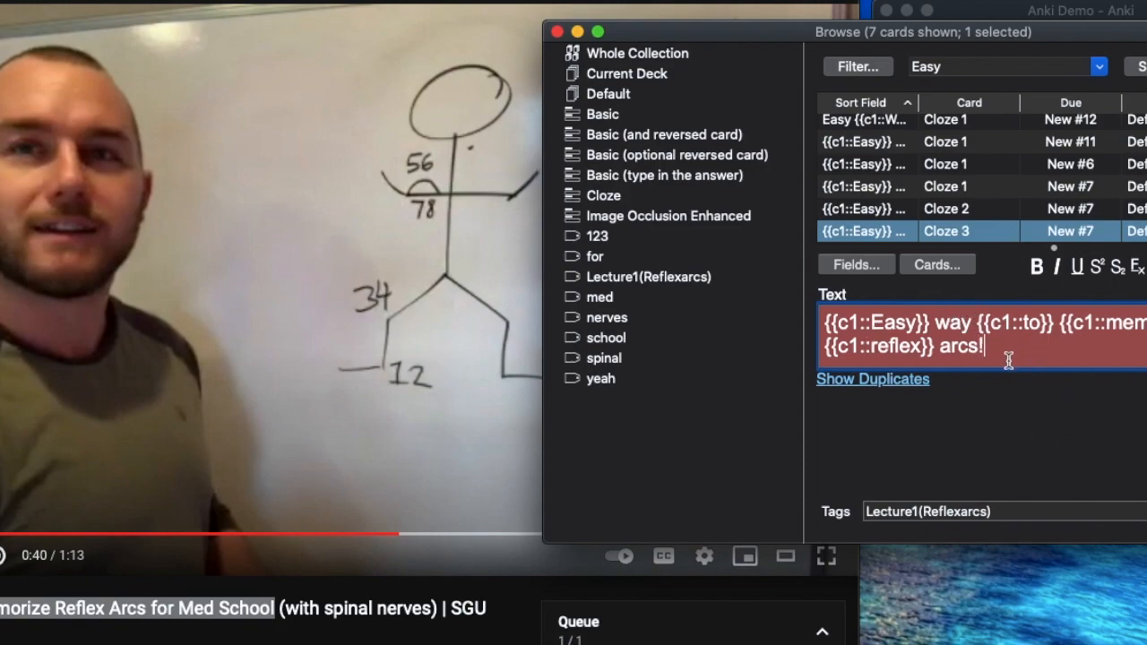
left_click_drag(988, 349, 822, 324)
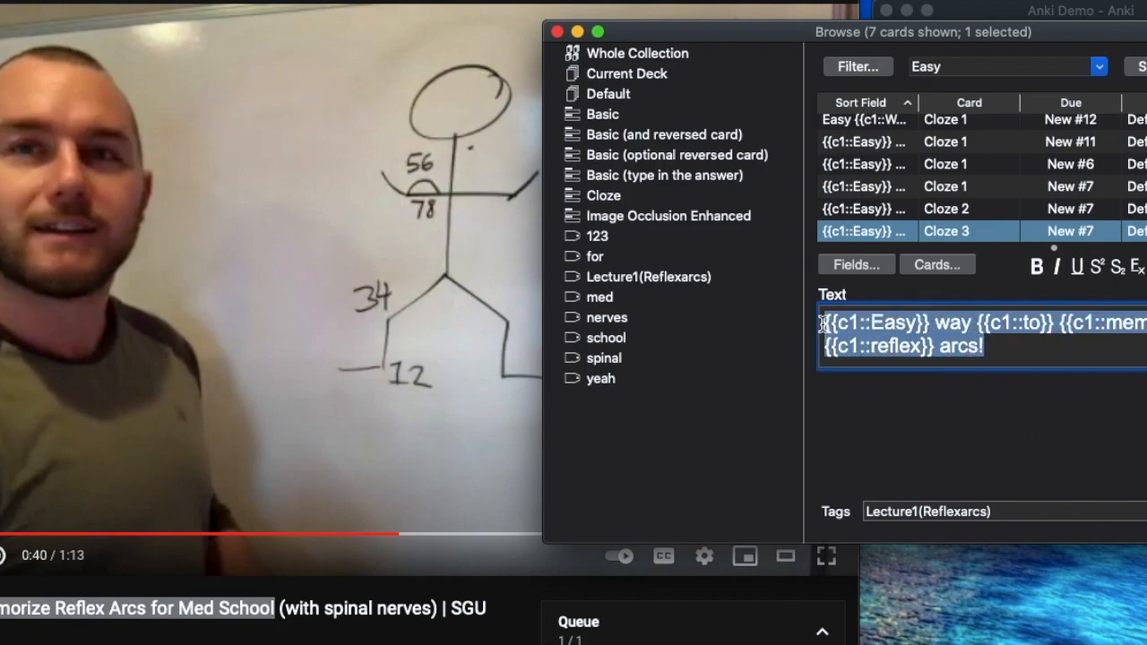
left_click(1094, 413)
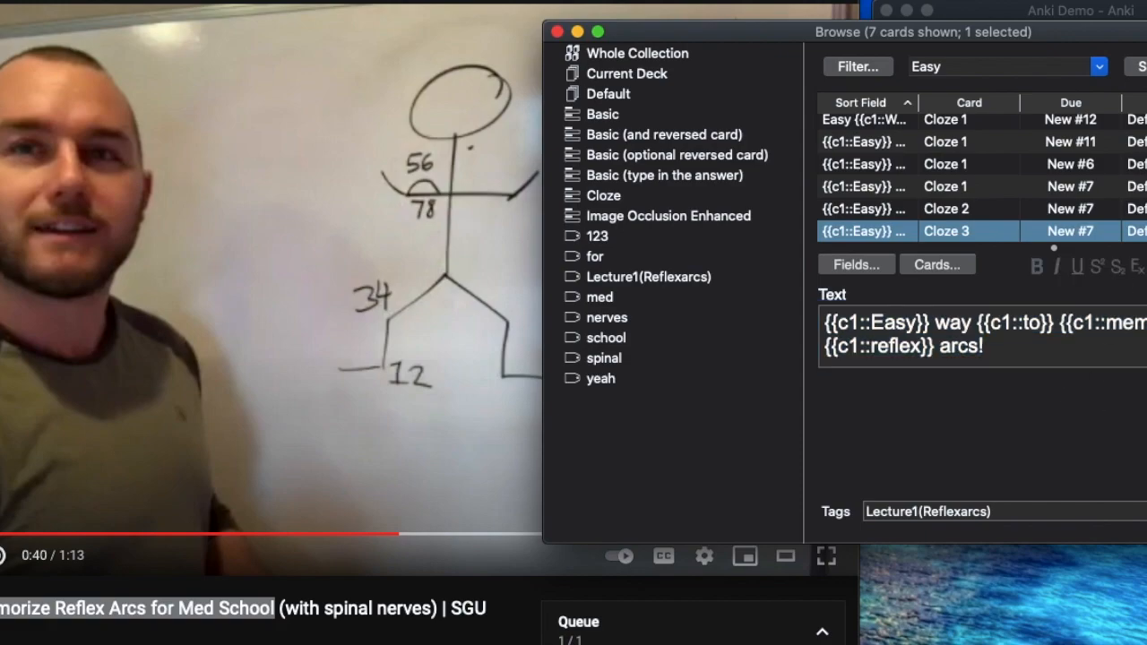
- Preview the Cloze 3, Cloze 2 and Cloze 1 cards of the edited "arcs!" note in turn
key("super+shift+p")
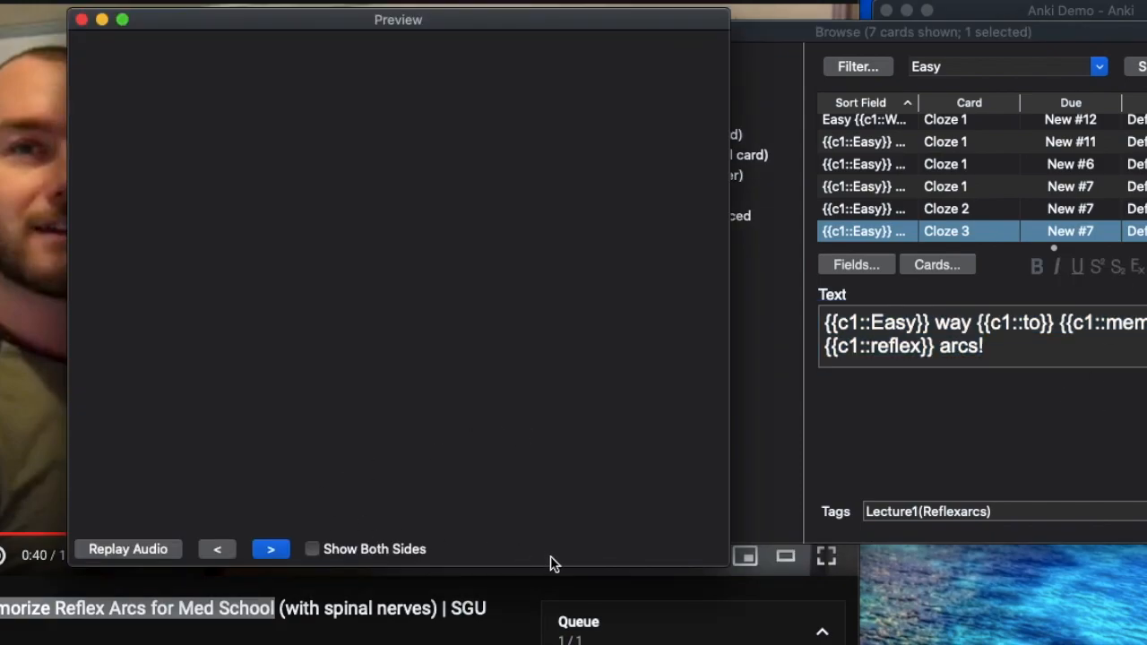
left_click(81, 19)
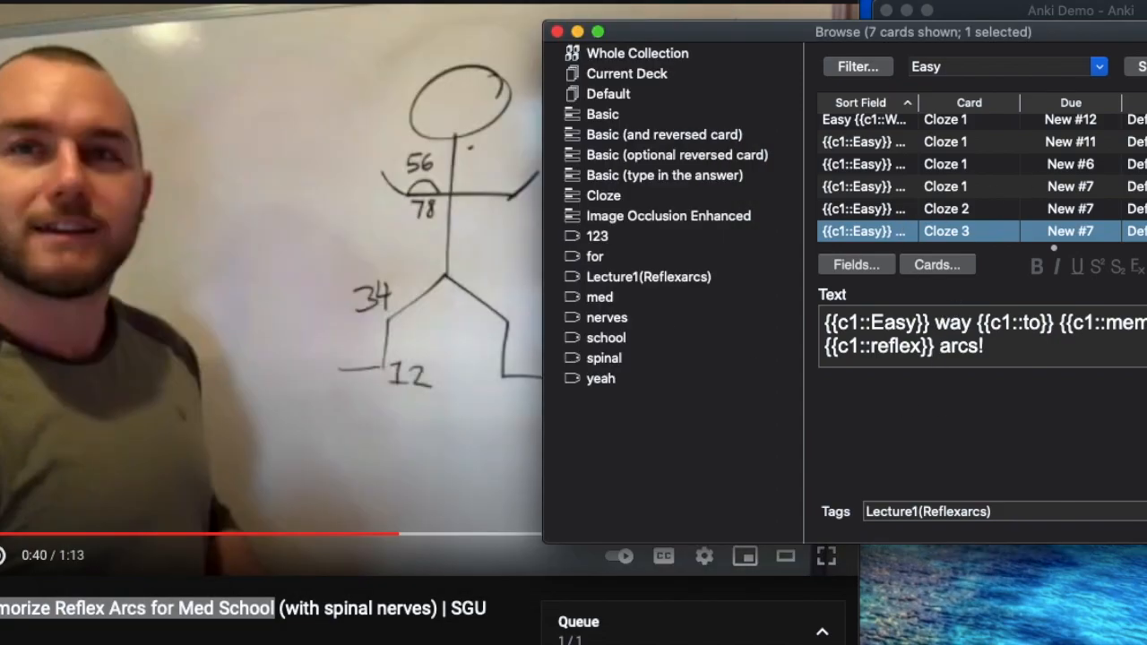
left_click(1146, 66)
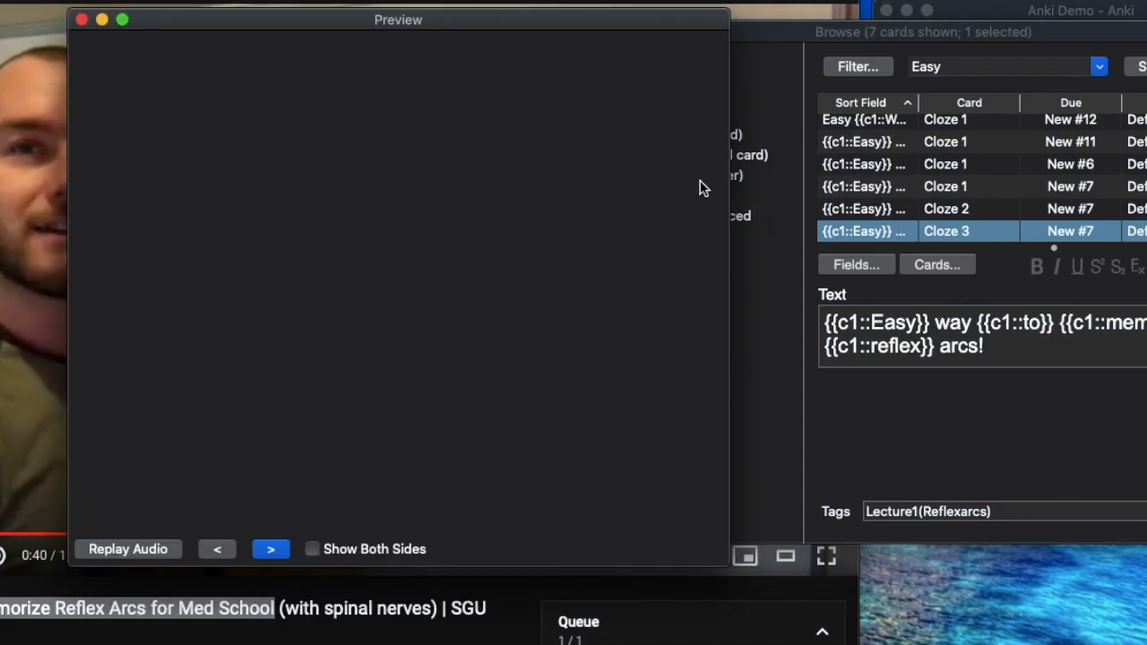
left_click(79, 21)
left_click(907, 207)
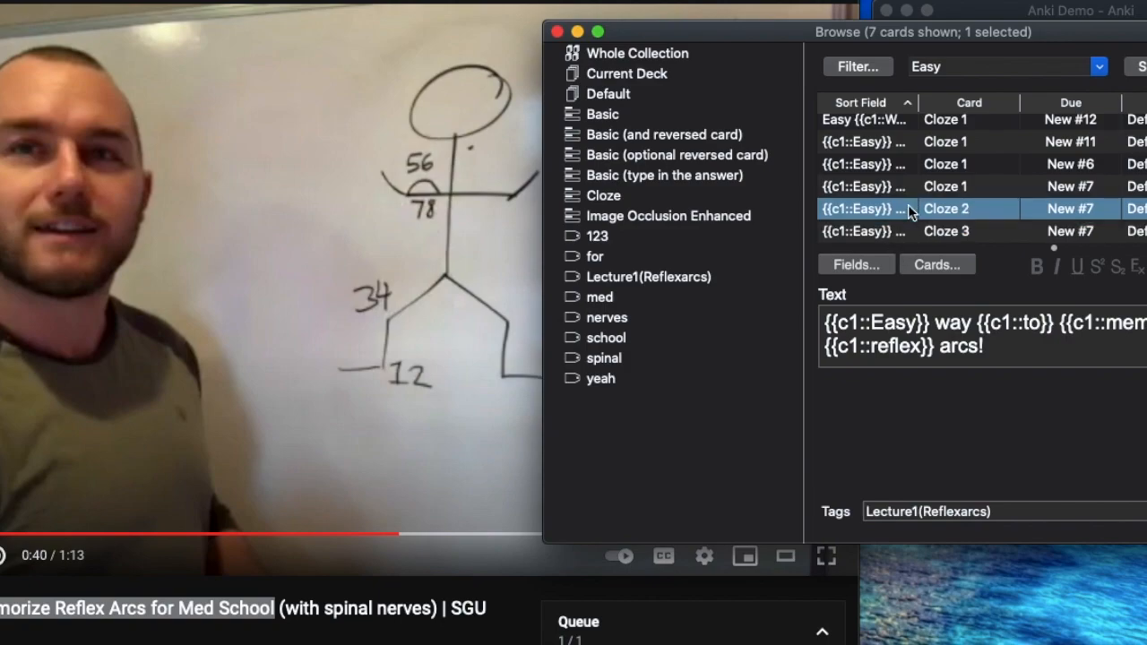
left_click(1146, 67)
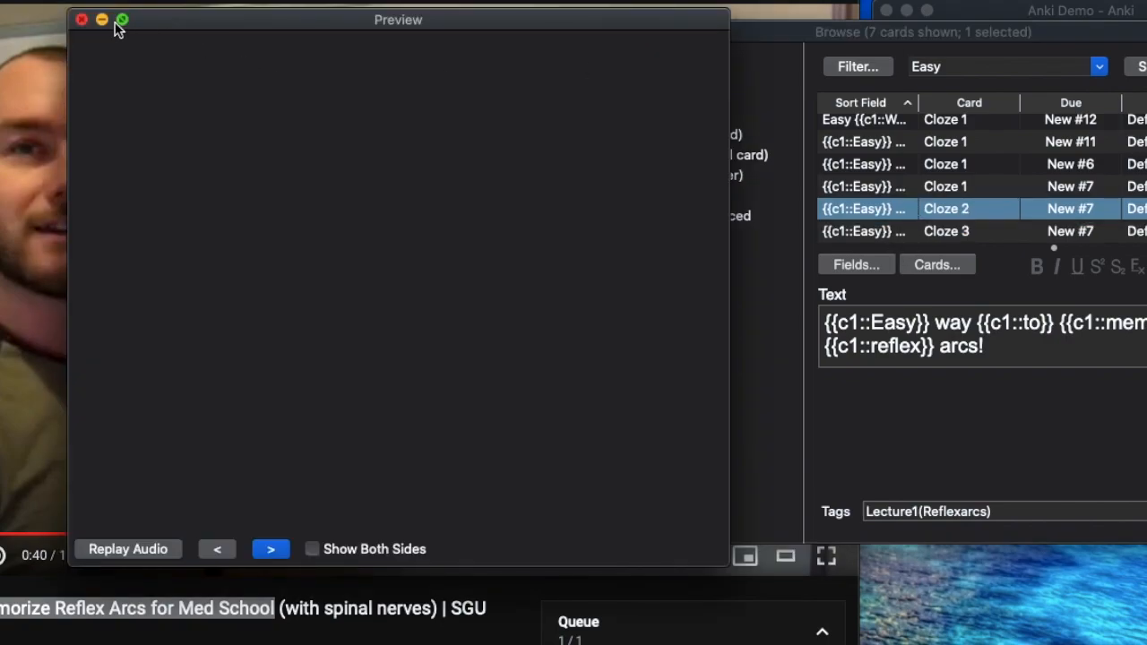
left_click(81, 19)
left_click(889, 186)
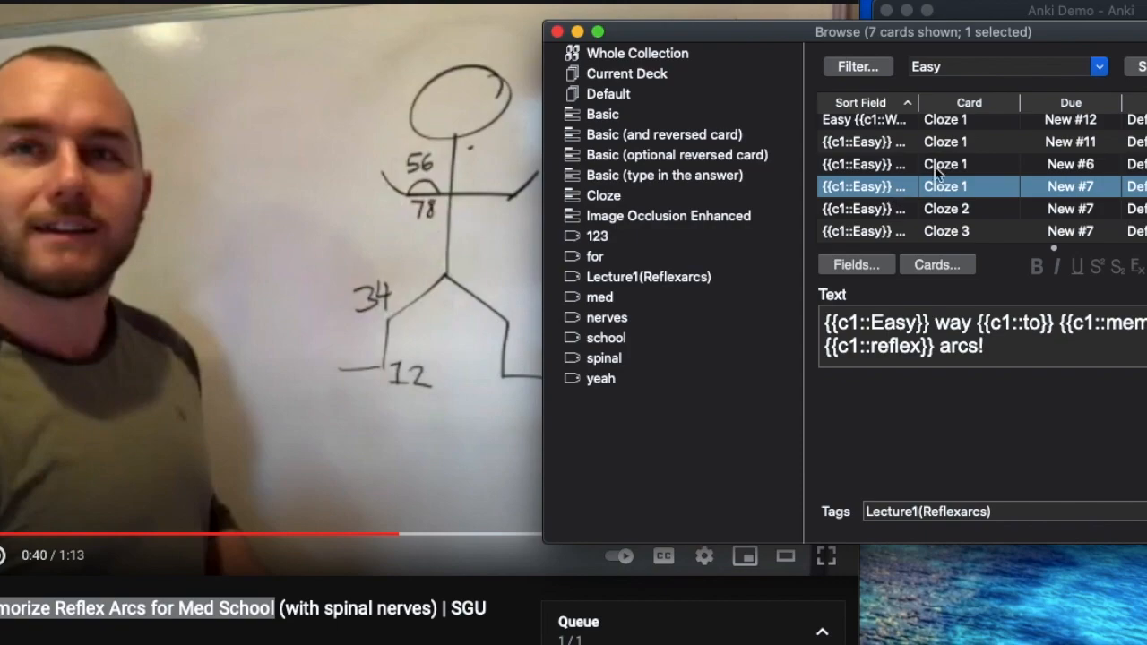
left_click(1146, 66)
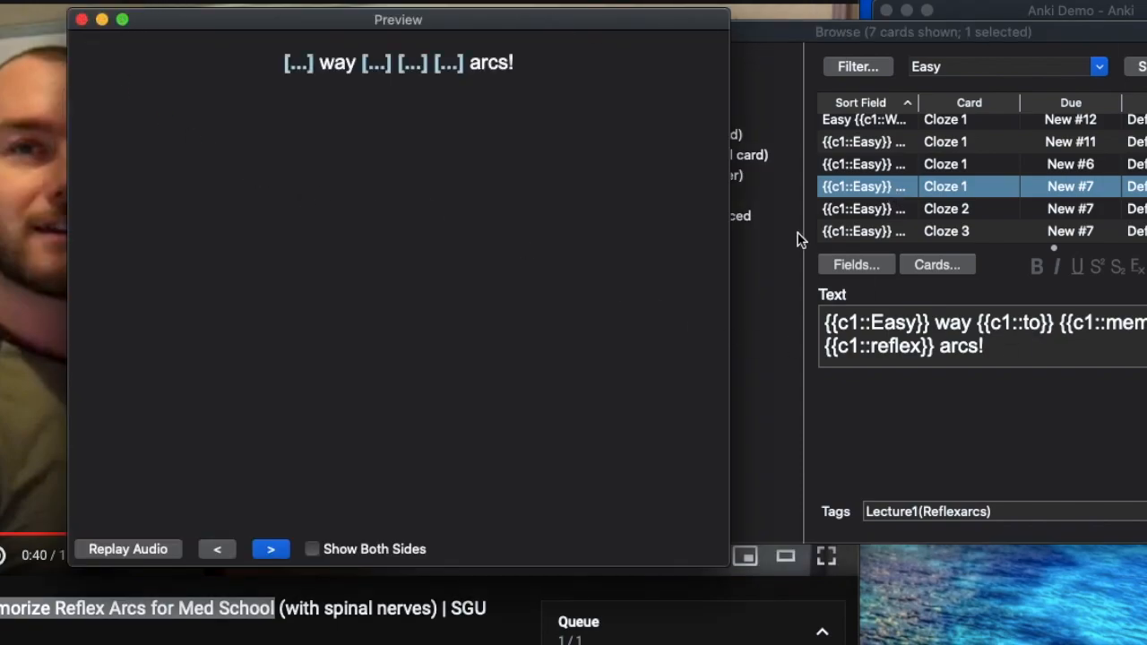
- Compare the previews of the Cloze 3 and Cloze 2 cards with the Cloze 1 card due New #6, and close the preview
left_click(912, 229)
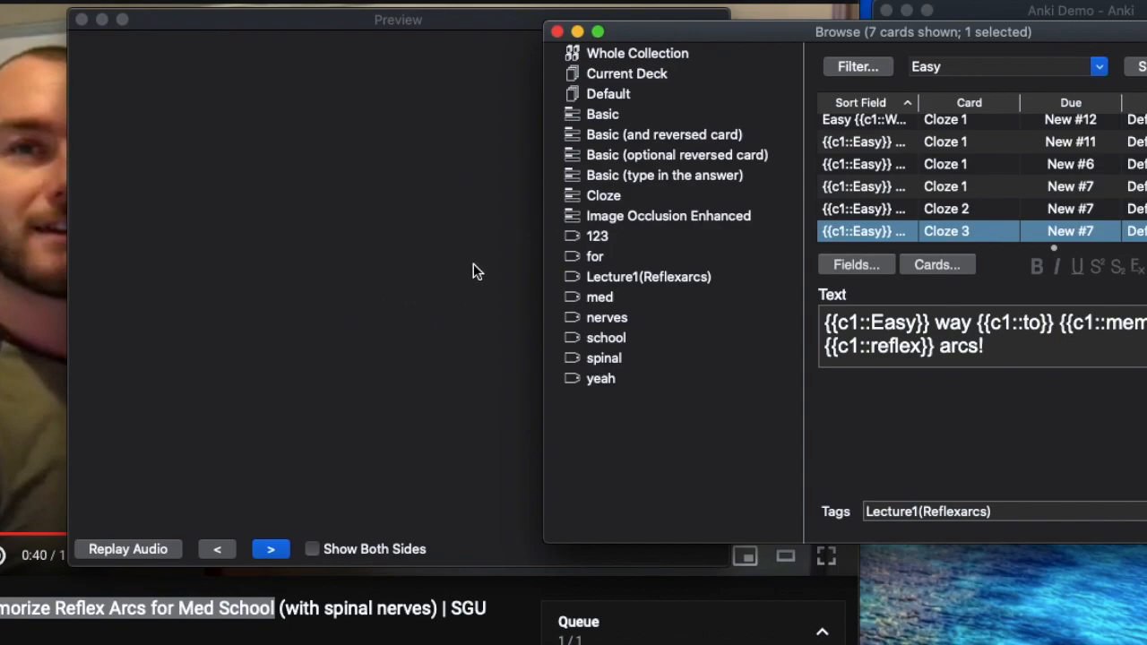
left_click(923, 212)
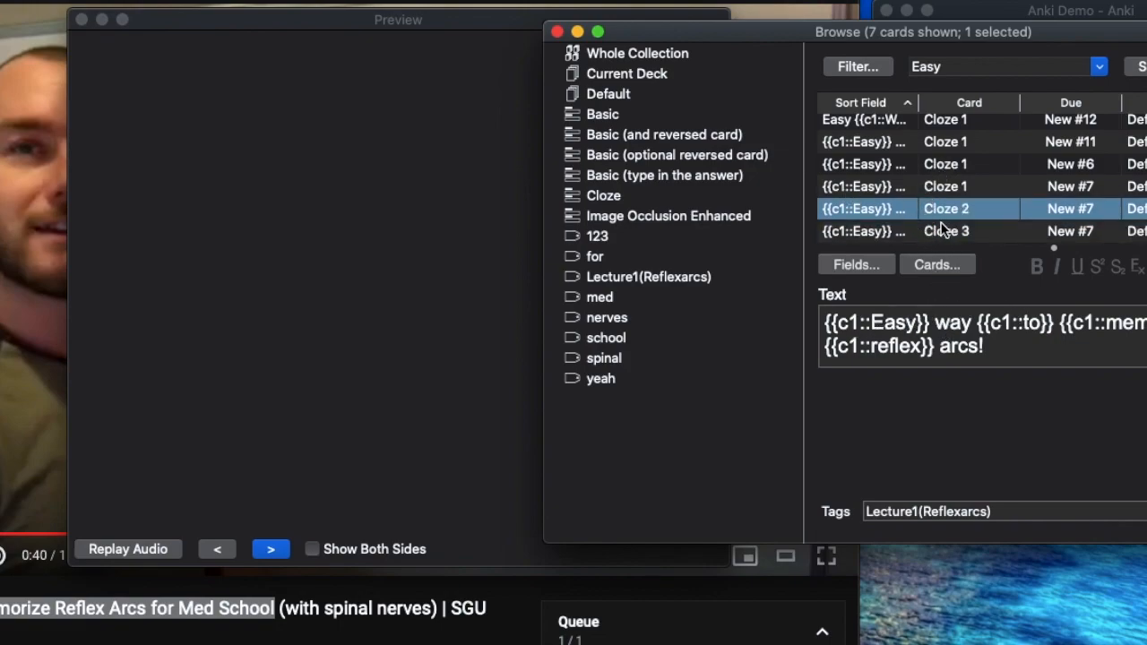
left_click(923, 168)
left_click(398, 220)
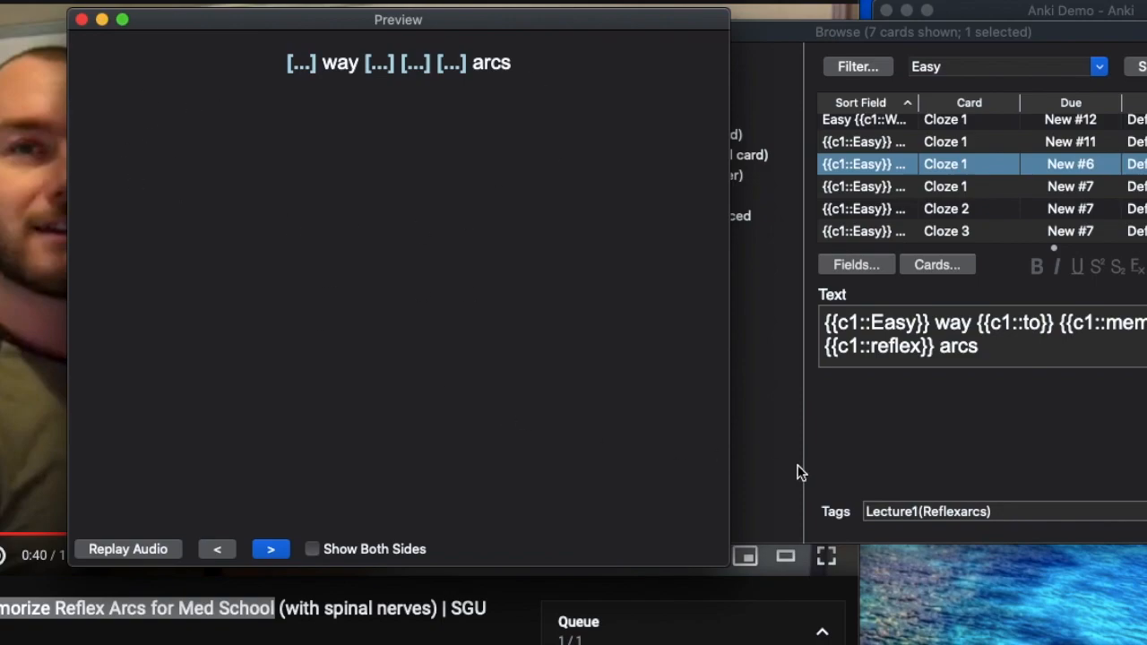
left_click(81, 19)
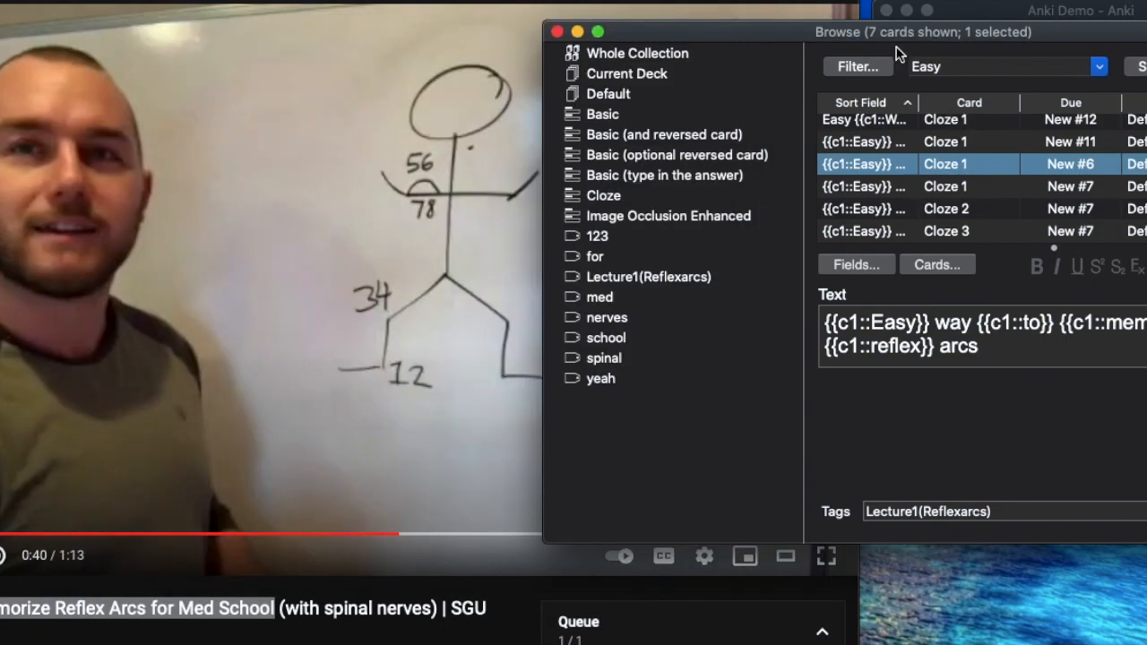
- Move the card browser clear of the Add window and bring the Add window to the front
left_click_drag(764, 34, 1013, 247)
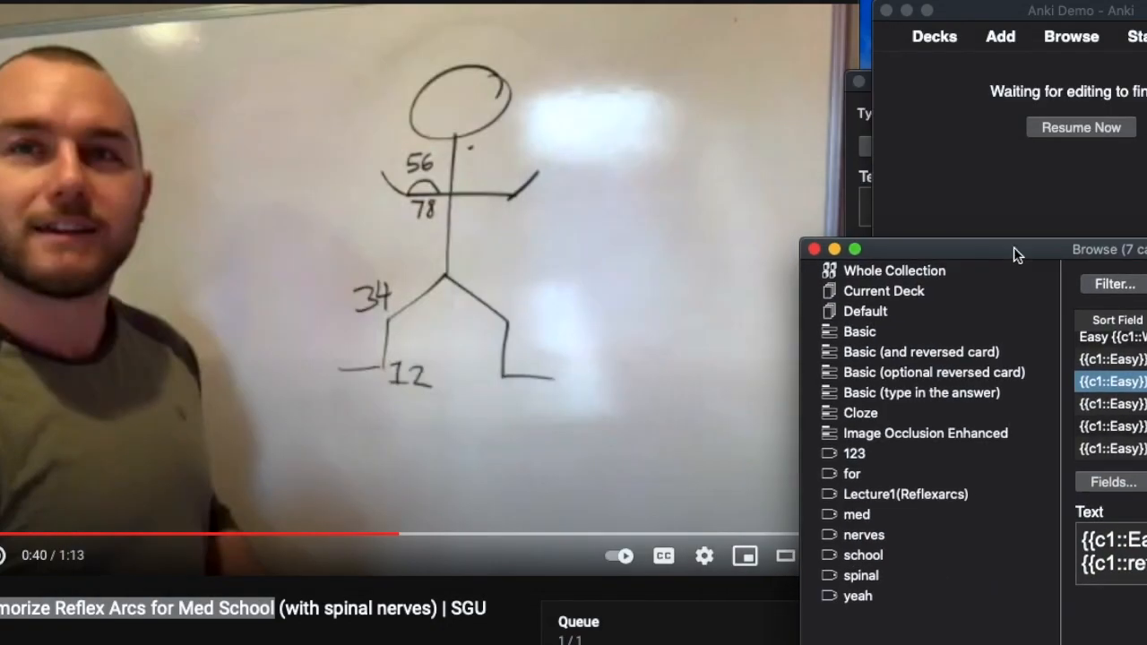
left_click(857, 168)
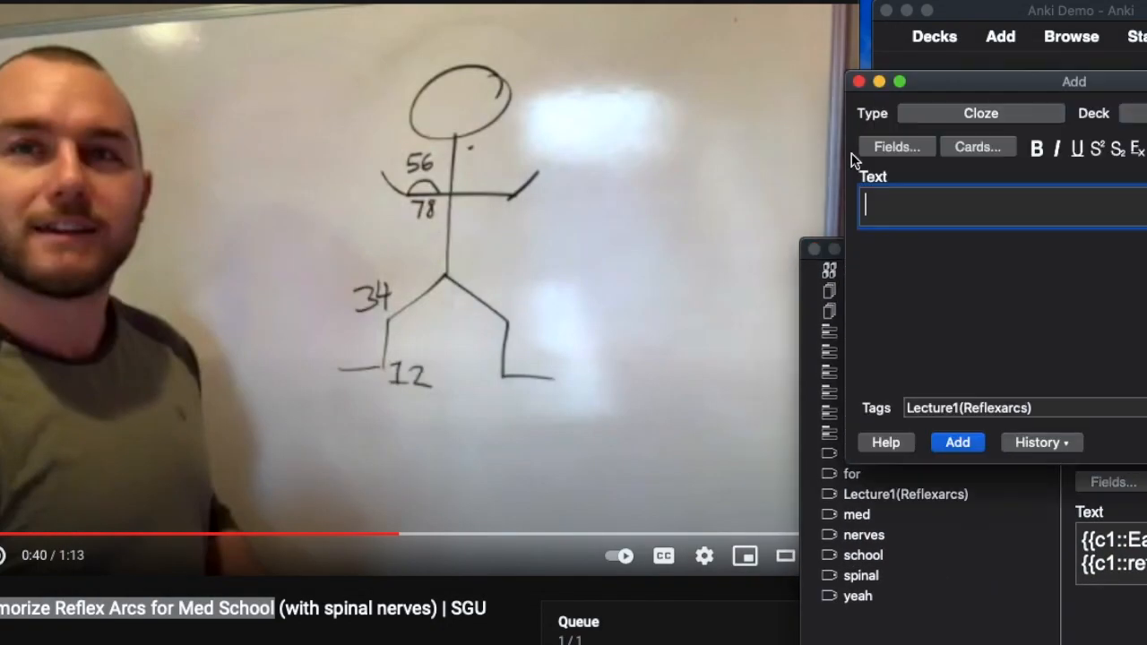
left_click(808, 286)
left_click_drag(1008, 255, 1117, 361)
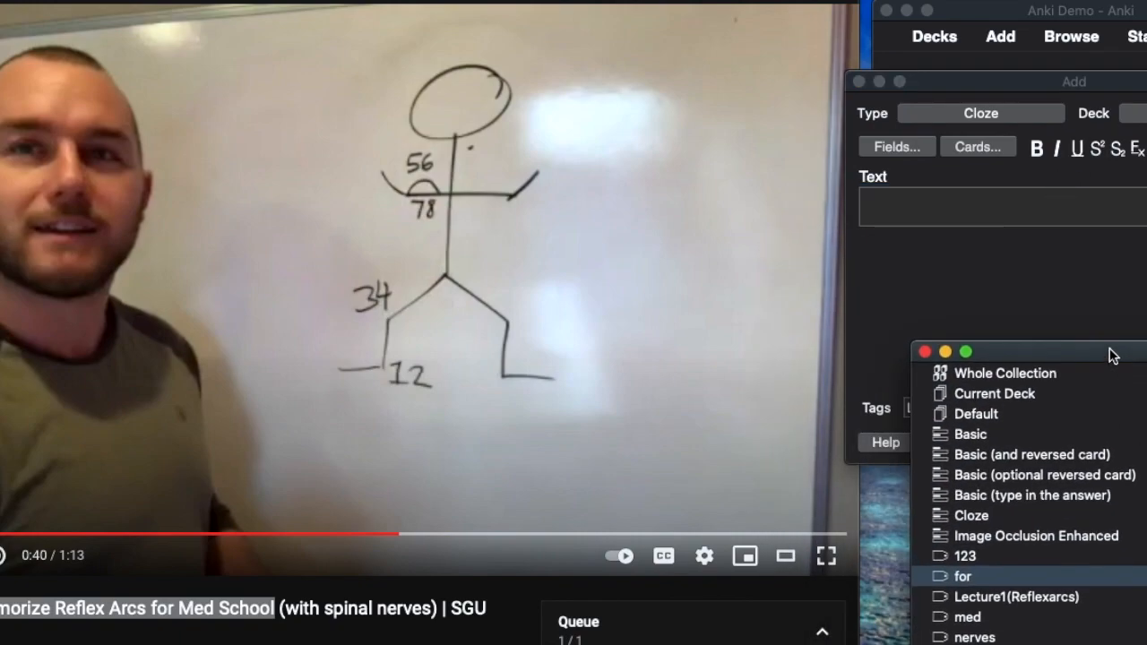
left_click(1087, 256)
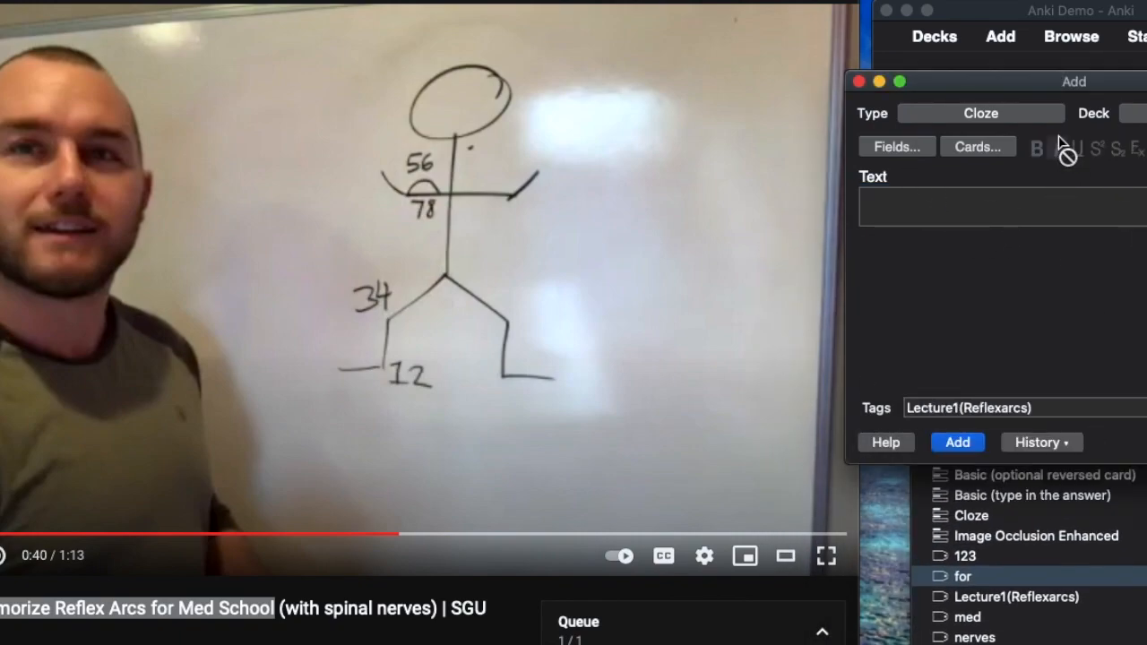
- Change the new note's type to Basic
left_click(1036, 111)
left_click(914, 156)
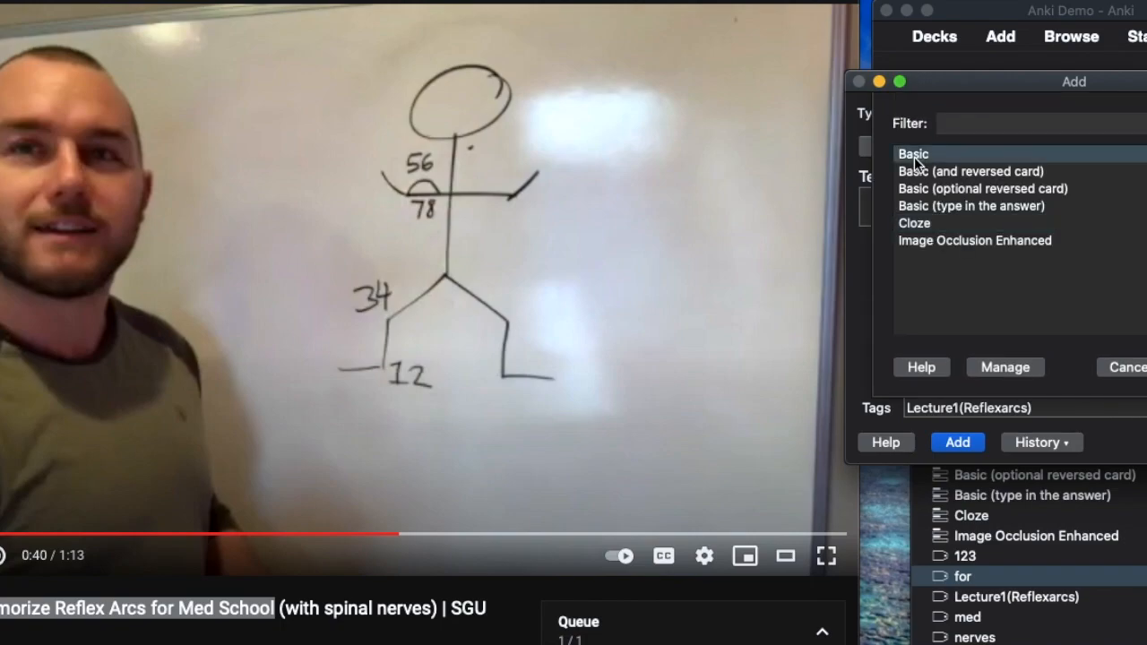
left_click(1146, 367)
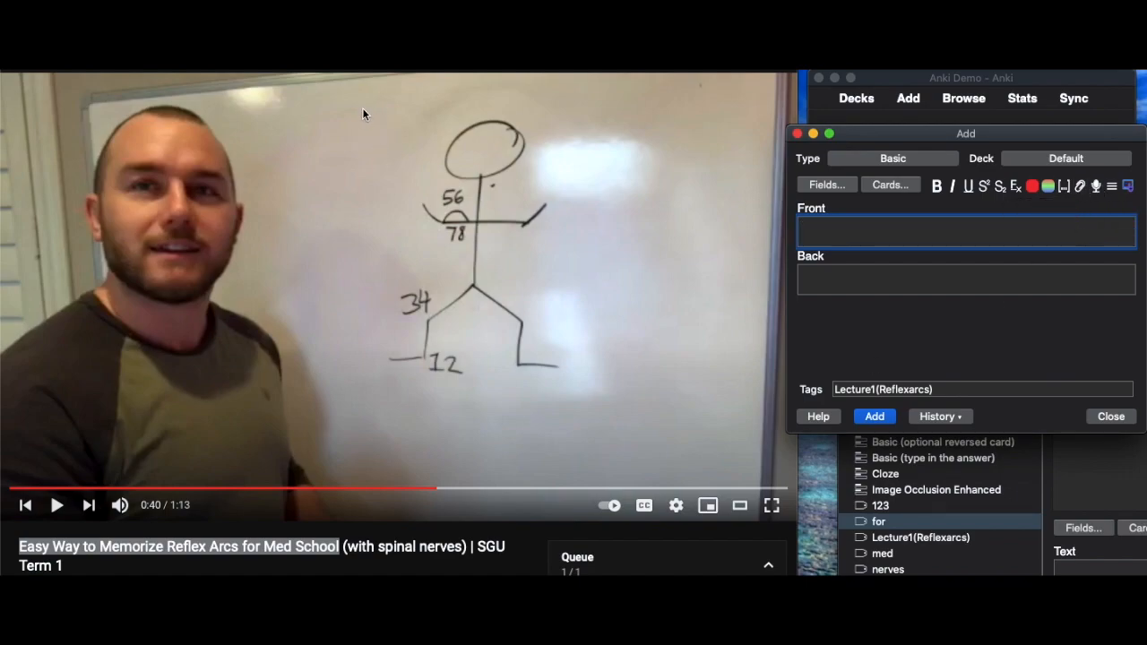
- Capture a screenshot of the whiteboard stick figure in the paused video and insert it into the Front field
key("super+shift+4")
left_click_drag(361, 105, 617, 432)
left_click_drag(1106, 551, 887, 231)
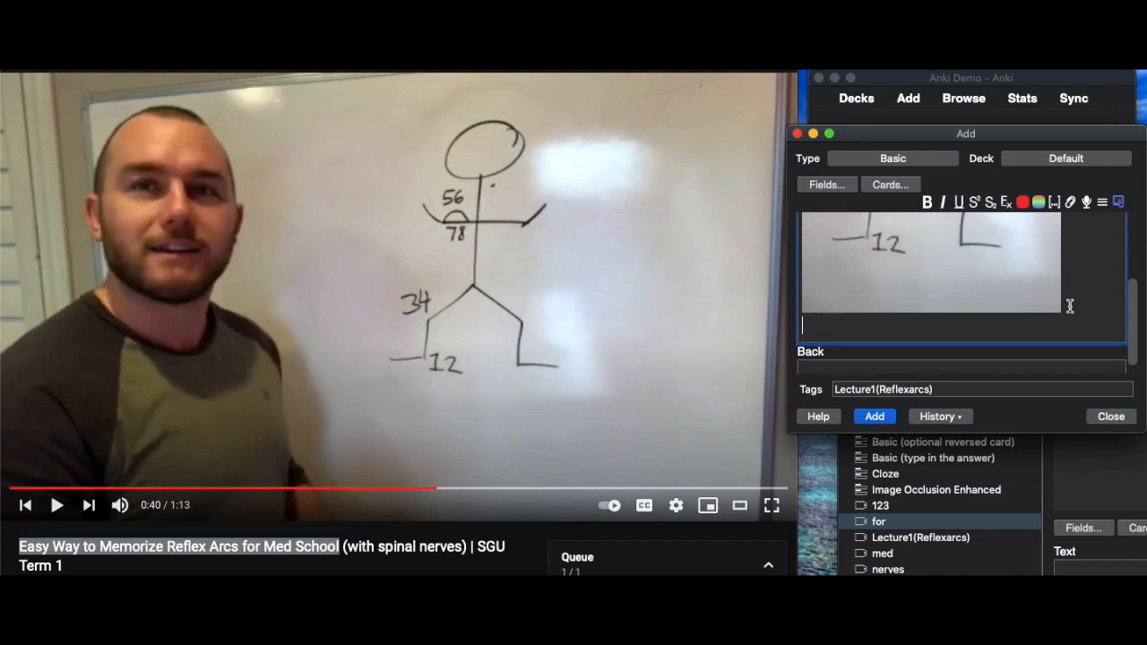
- Enter "Why do I need to know this?" below the image in the Front field and go to the Back field
type("Why do I need")
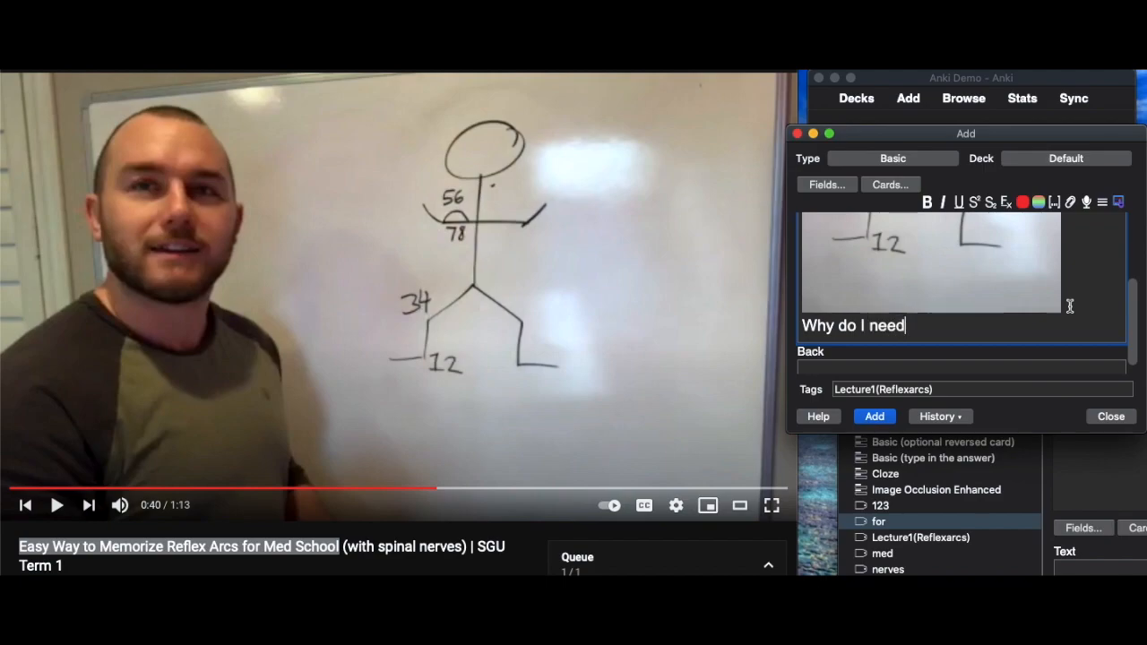
type(" to know this?")
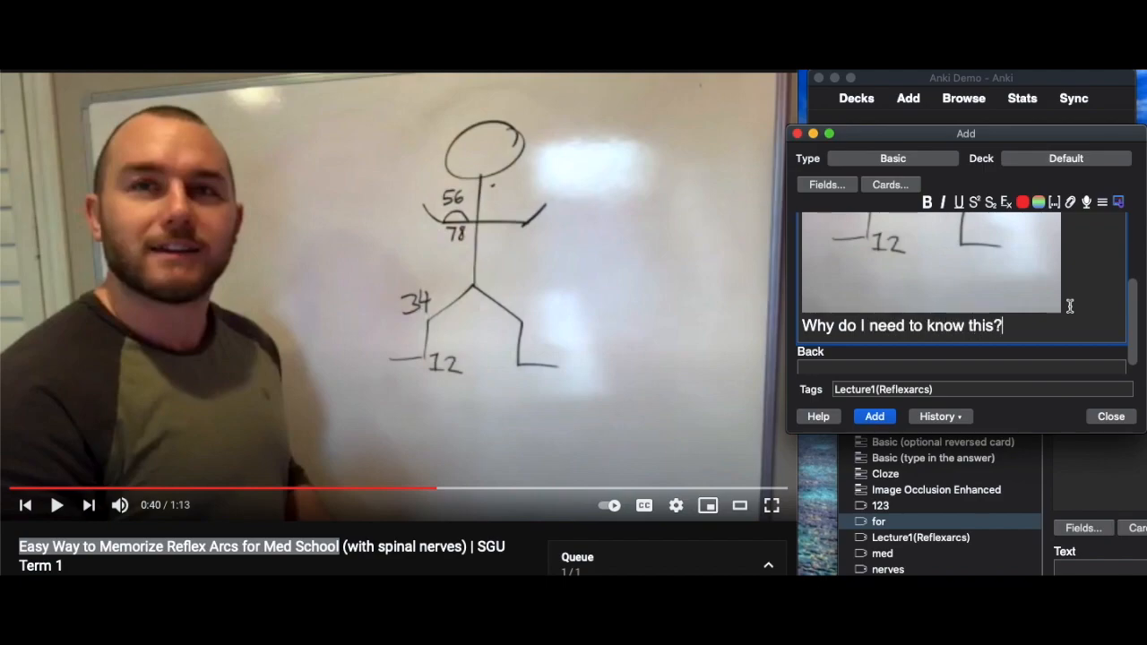
scroll(1069, 307, "down", 1)
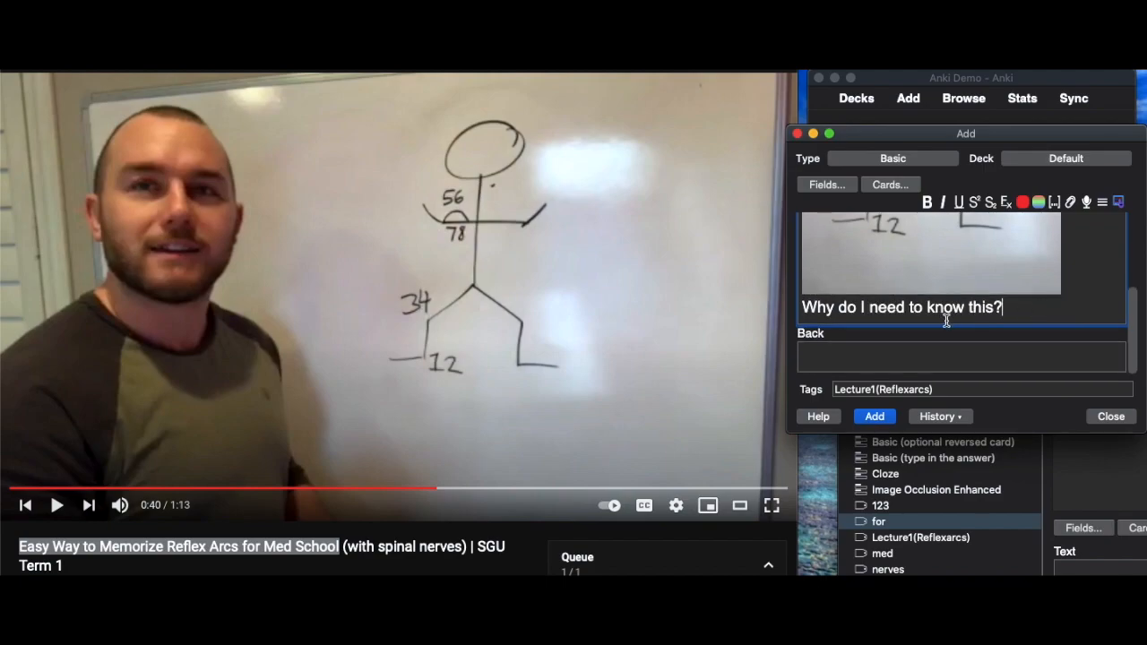
left_click(912, 356)
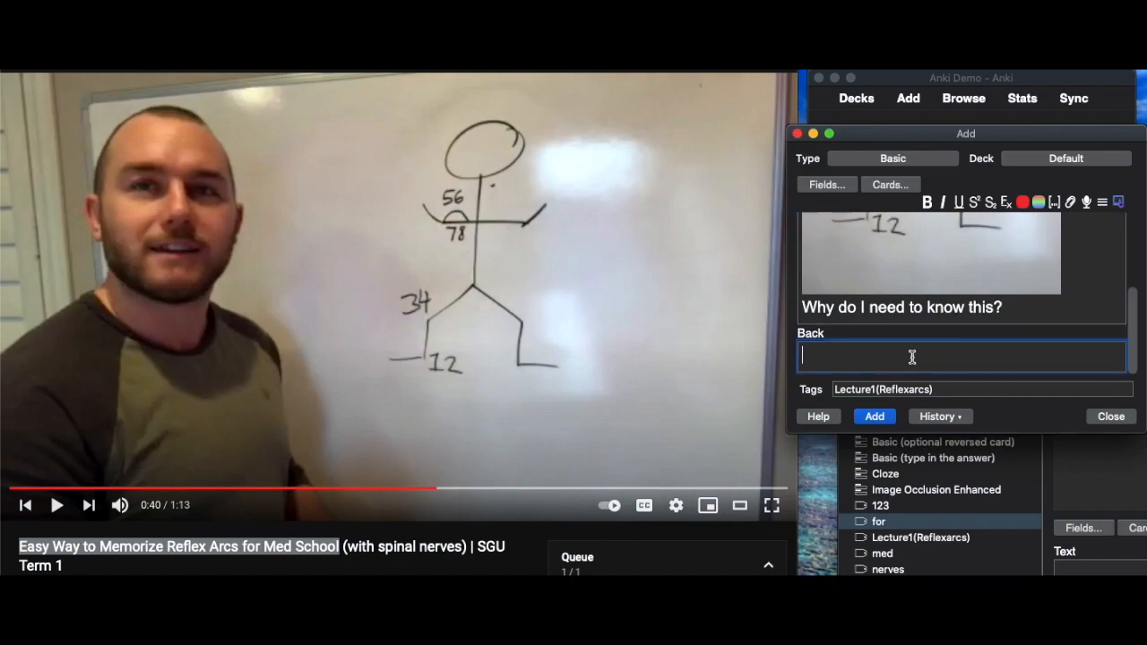
- Change the new note's type from Basic to Cloze
left_click(930, 170)
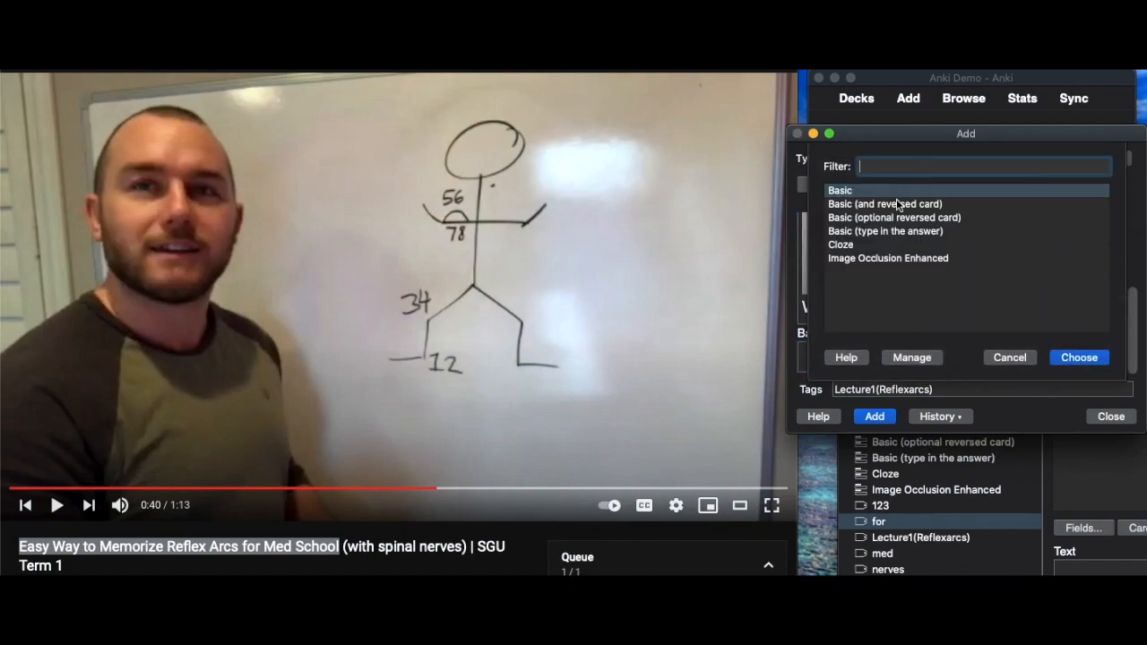
left_click(844, 242)
left_click(1079, 357)
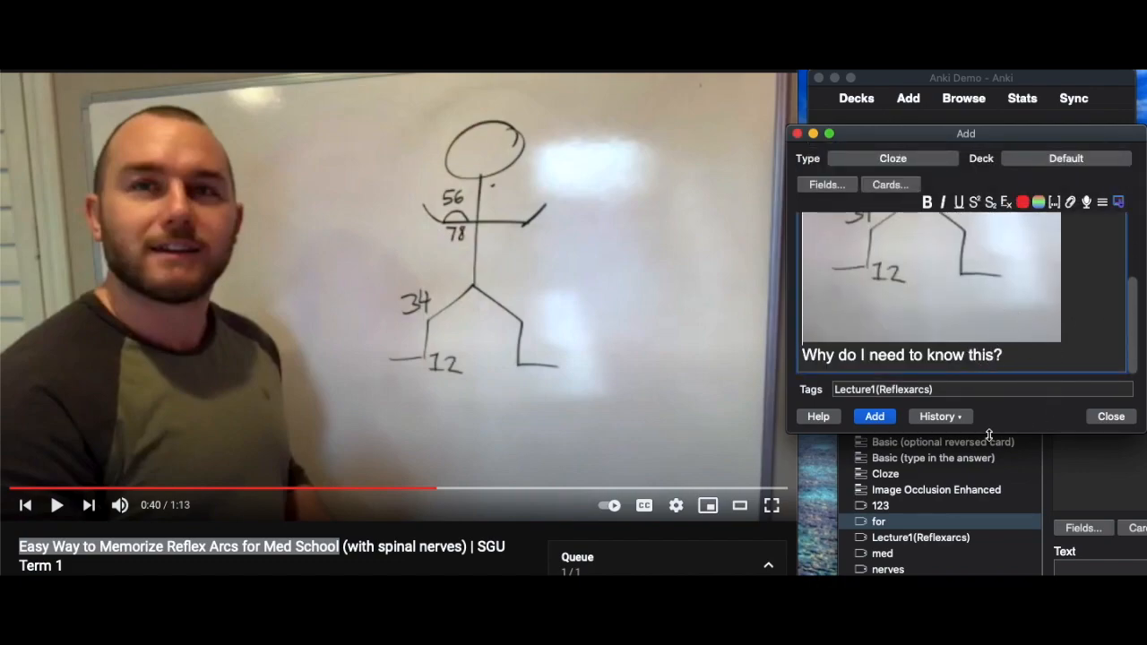
- Enter "Reflex arcs" on a new line below the question "Why do I need to know this?" in the Text field
left_click(1022, 358)
key("Return")
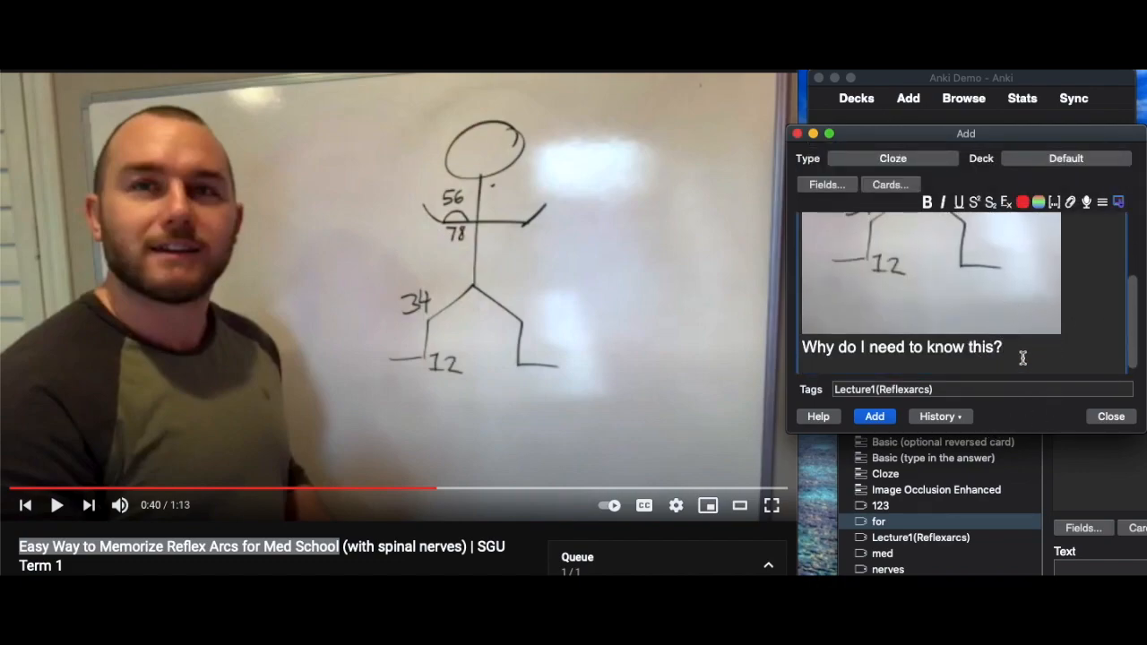
scroll(1009, 300, "up", 3)
scroll(1007, 298, "down", 3)
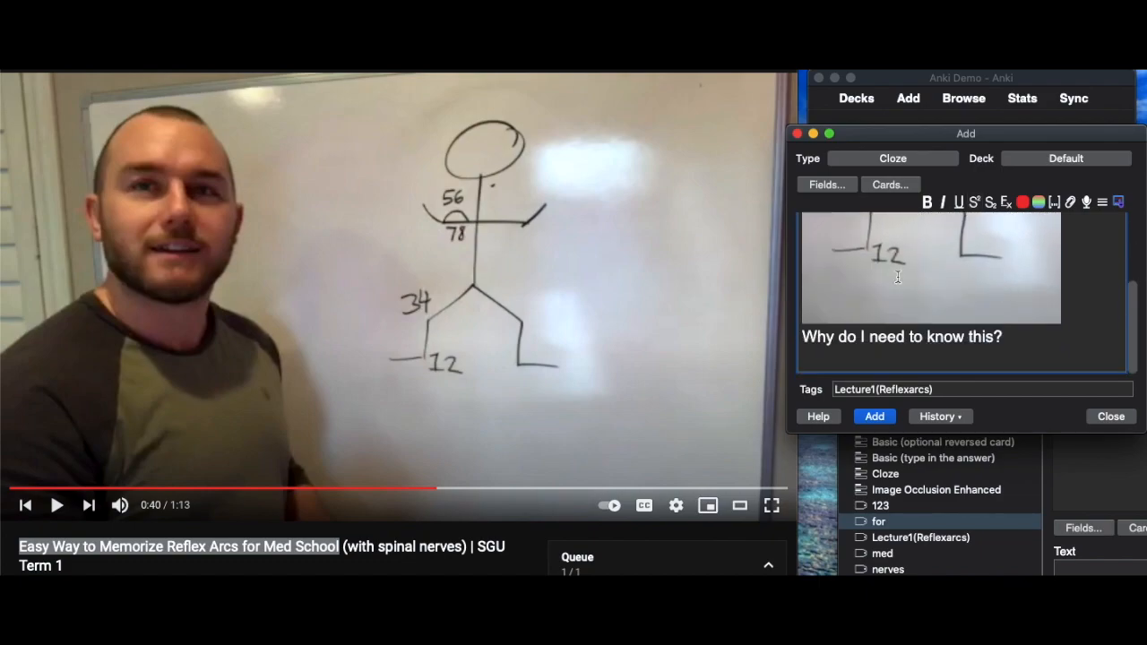
scroll(894, 279, "up", 3)
scroll(1016, 284, "down", 3)
type("Reflex arcs")
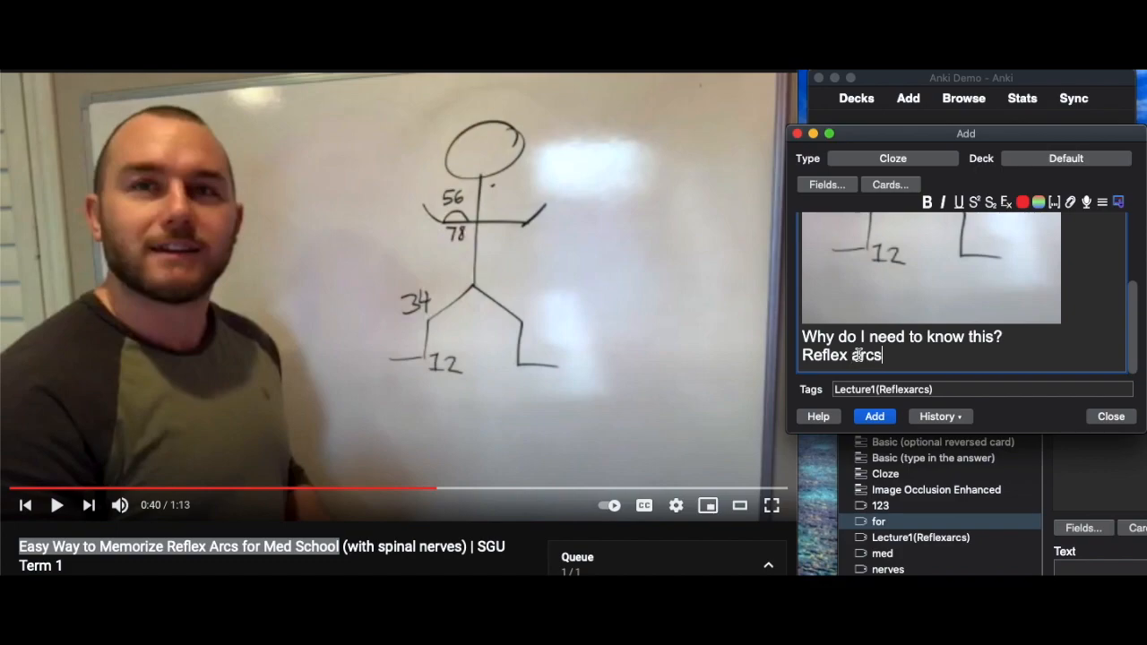
- Turn "Reflex arcs" into cloze deletion c1 and add the note to the deck
left_click_drag(887, 354, 752, 351)
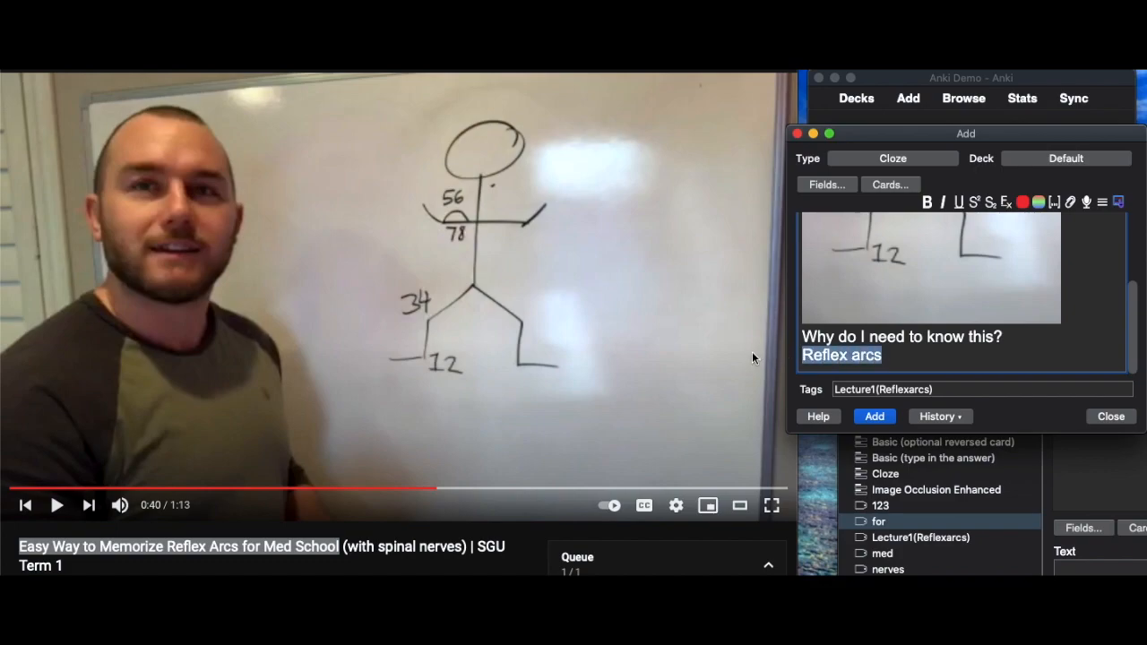
left_click(1055, 201)
scroll(904, 296, "up", 5)
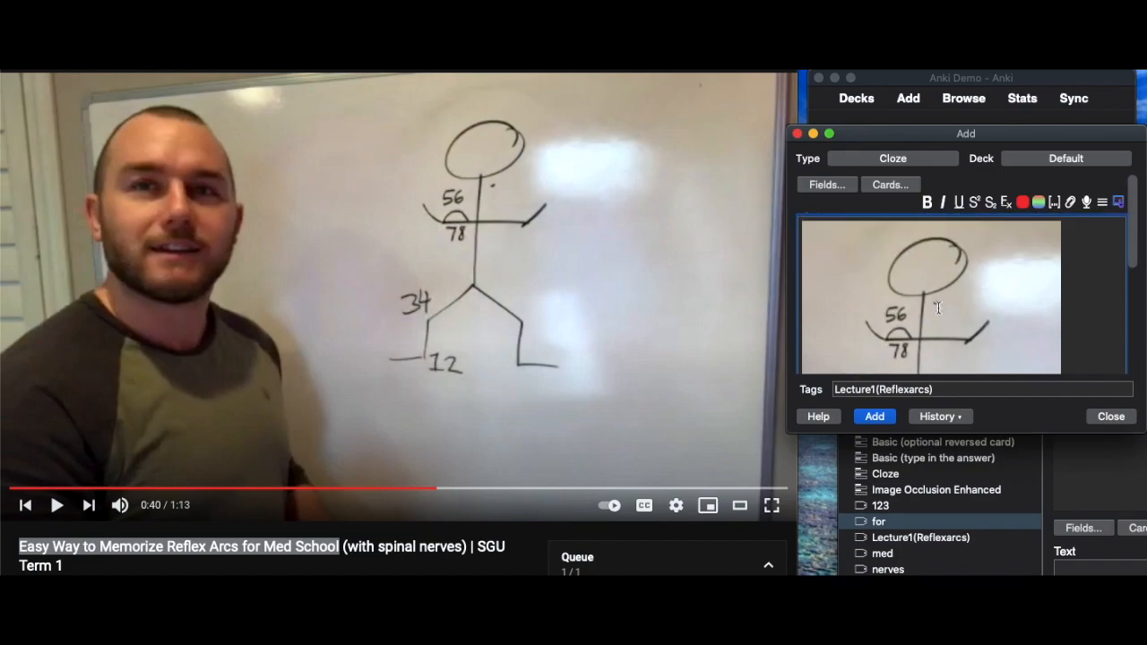
scroll(903, 287, "down", 5)
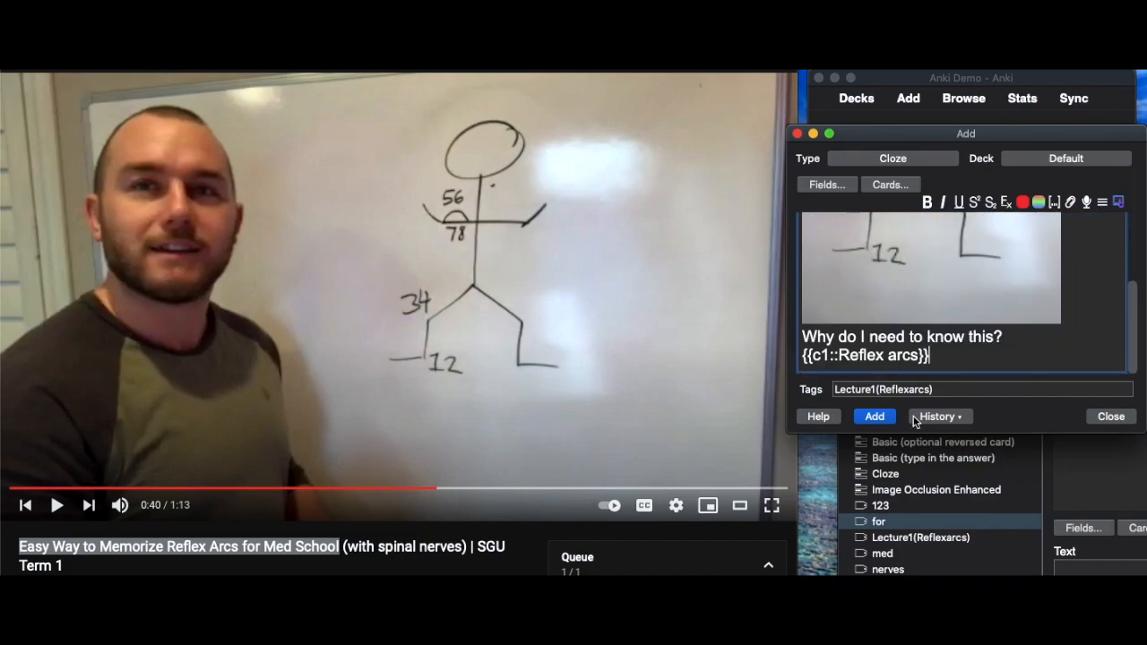
left_click(868, 416)
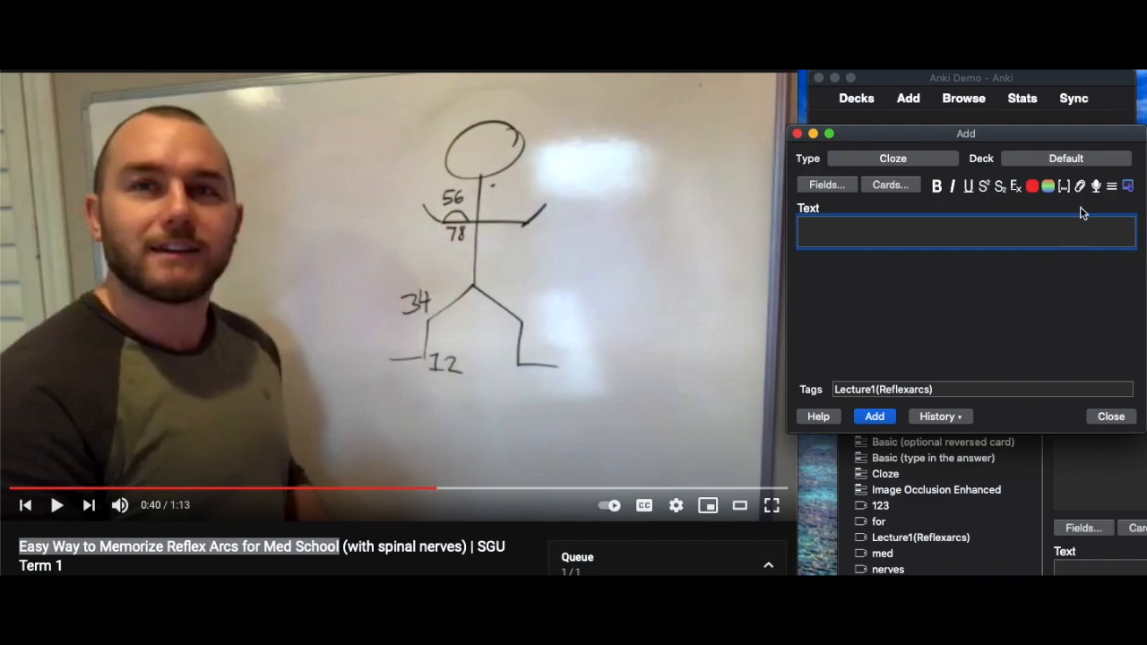
- Change the new note's type to Basic (and reversed card)
left_click(924, 158)
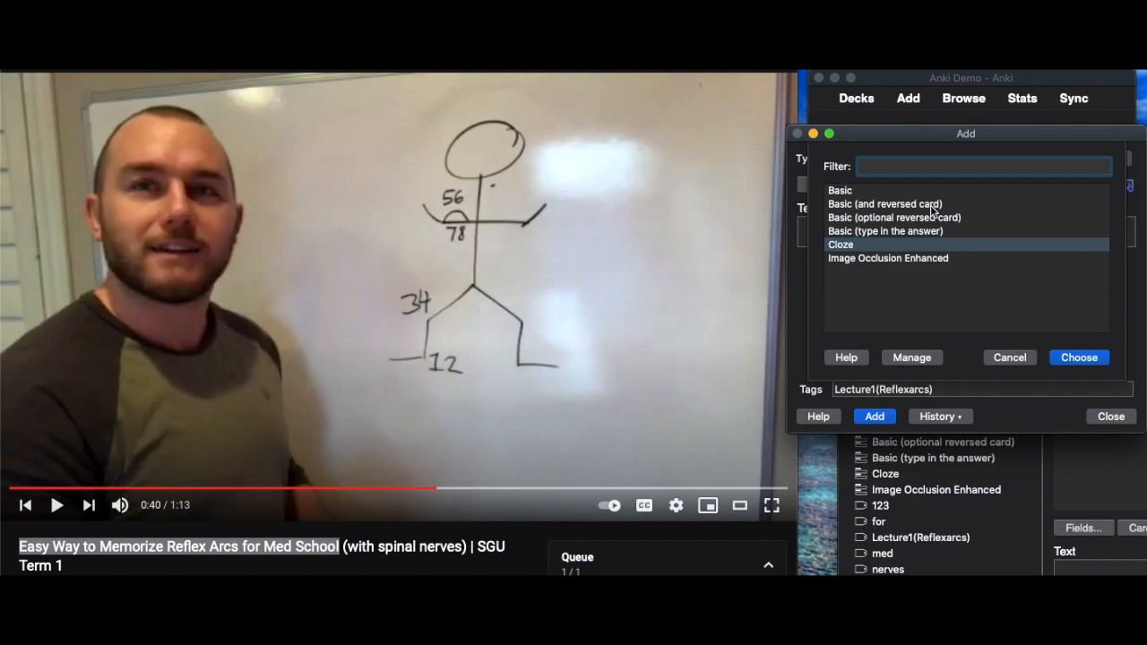
left_click(851, 204)
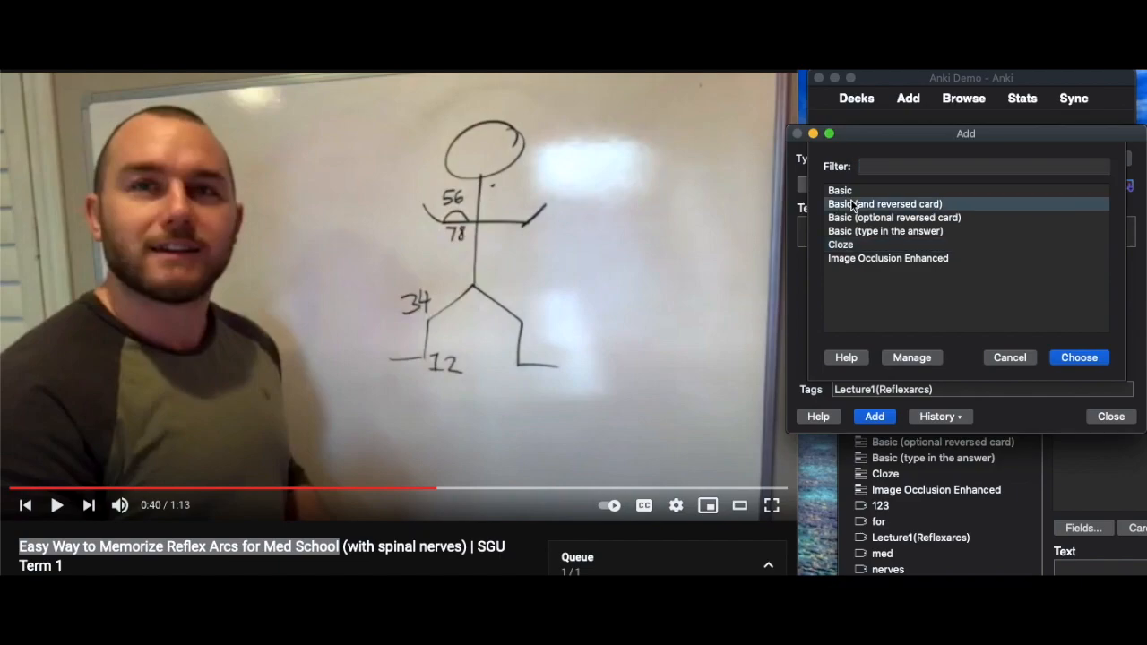
left_click(1066, 358)
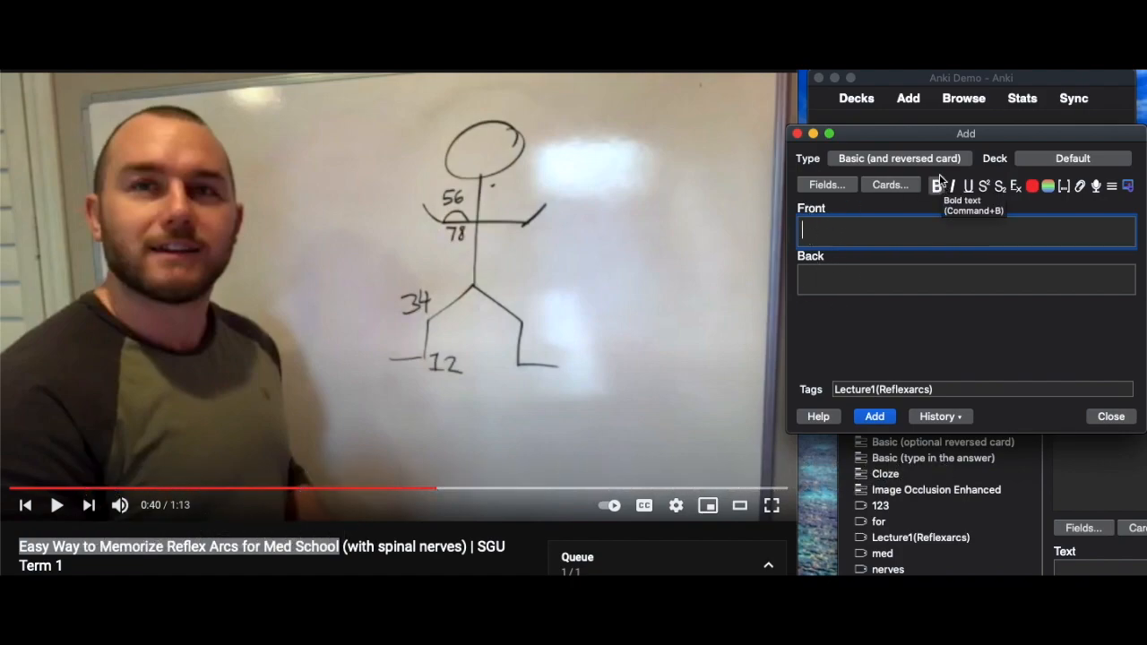
- Set the new note's type back to Cloze
left_click(899, 159)
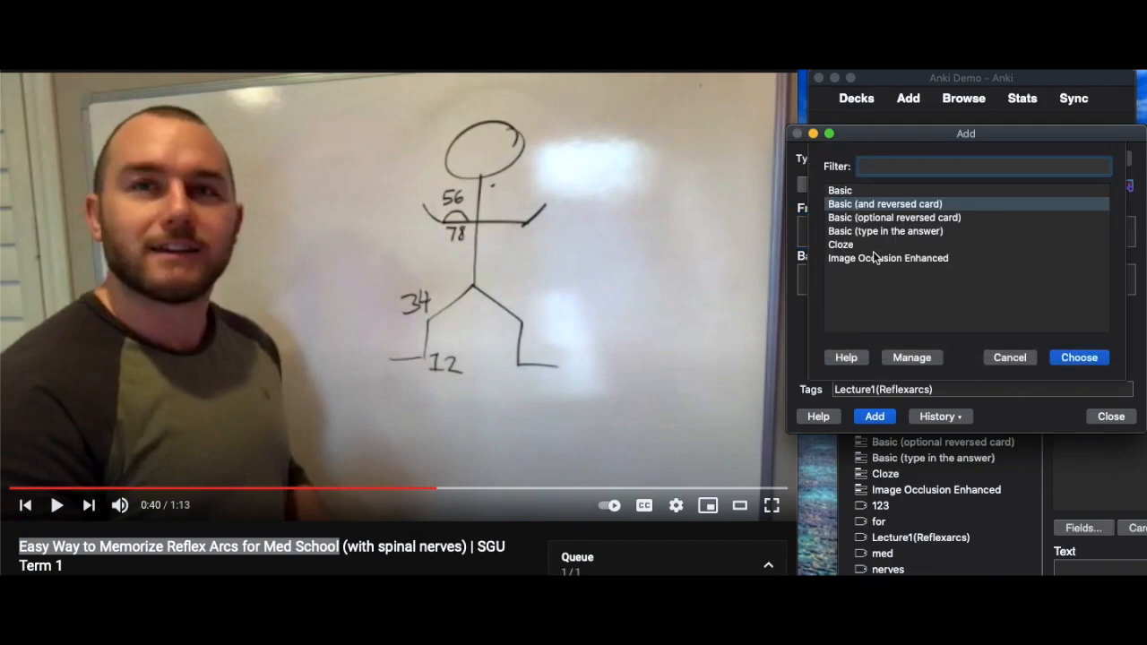
left_click(869, 258)
left_click(862, 244)
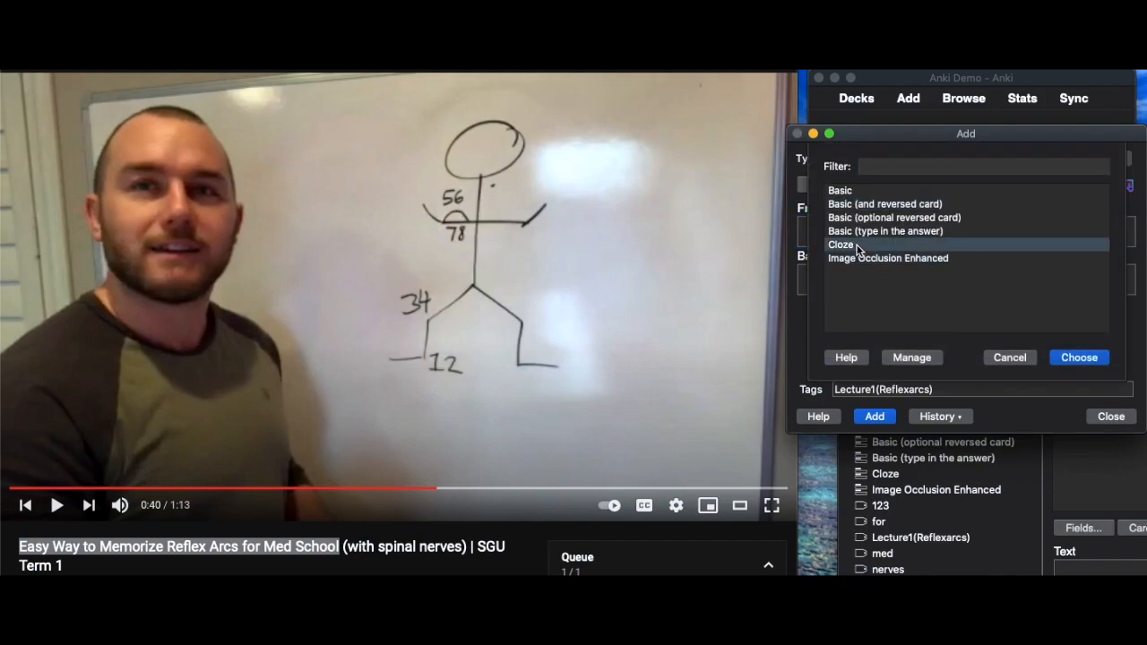
left_click(1067, 356)
- Paste the copied reflex arcs cloze sentence into the Text field and remove the cloze markup around "memorize"
right_click(848, 240)
left_click(876, 285)
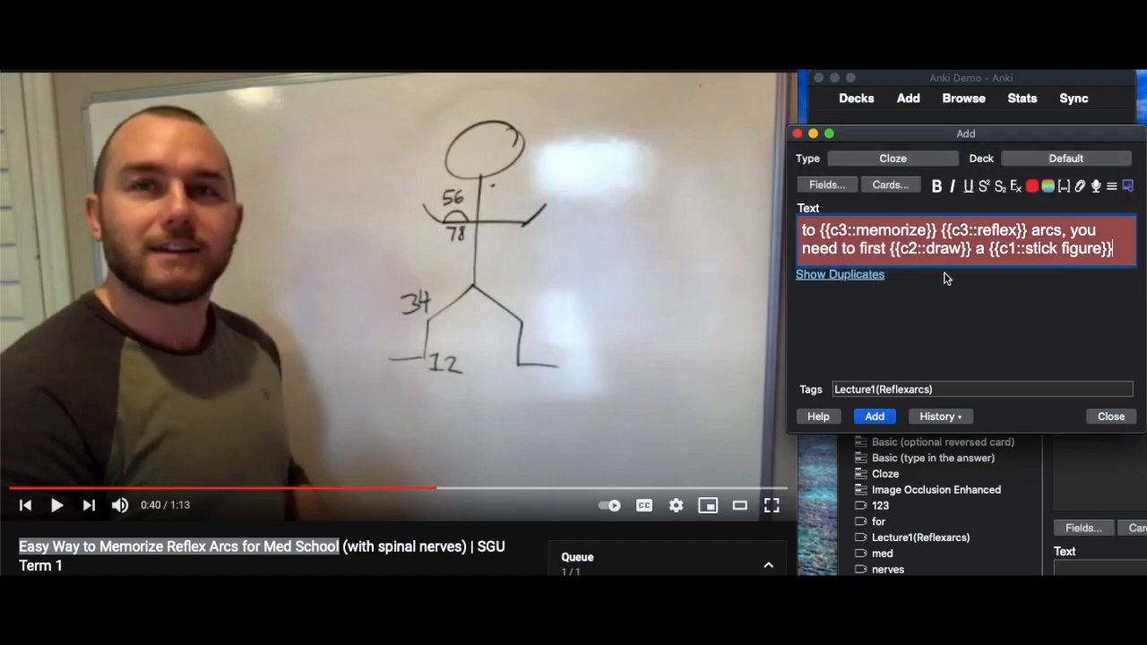
left_click(857, 231)
key("BackSpace")
key("BackSpace")
key("BackSpace")
key("BackSpace")
key("BackSpace")
key("BackSpace")
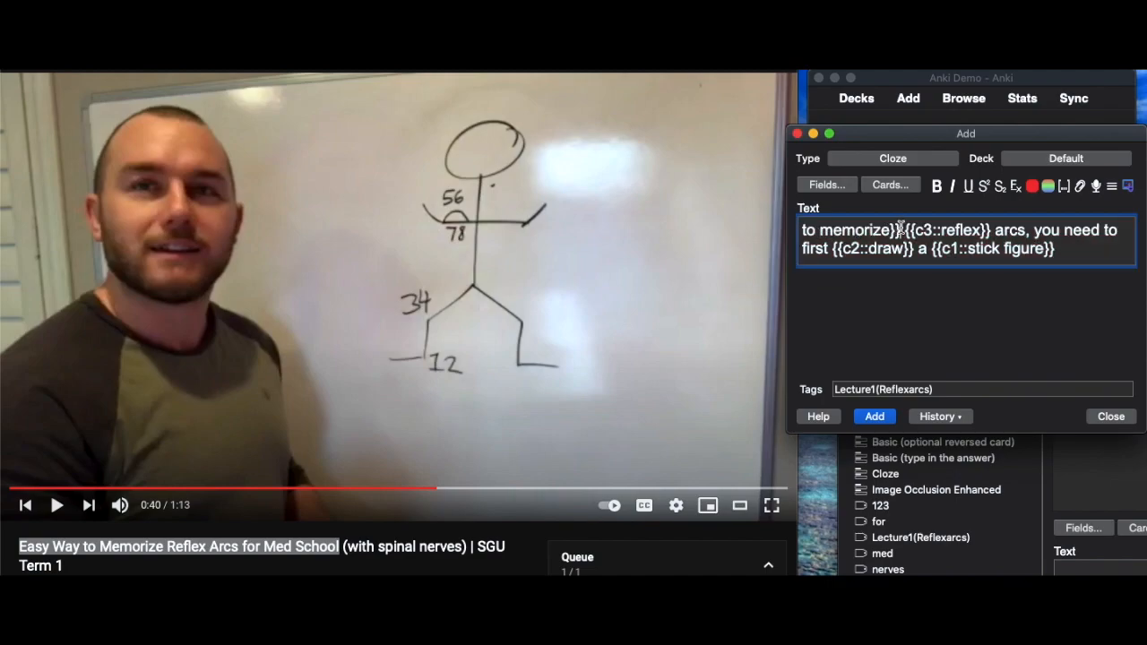
left_click(900, 230)
key("BackSpace")
key("BackSpace")
- Replace the Text field's content with a first name followed by "is cool! is this true? True"
left_click_drag(1066, 249, 782, 226)
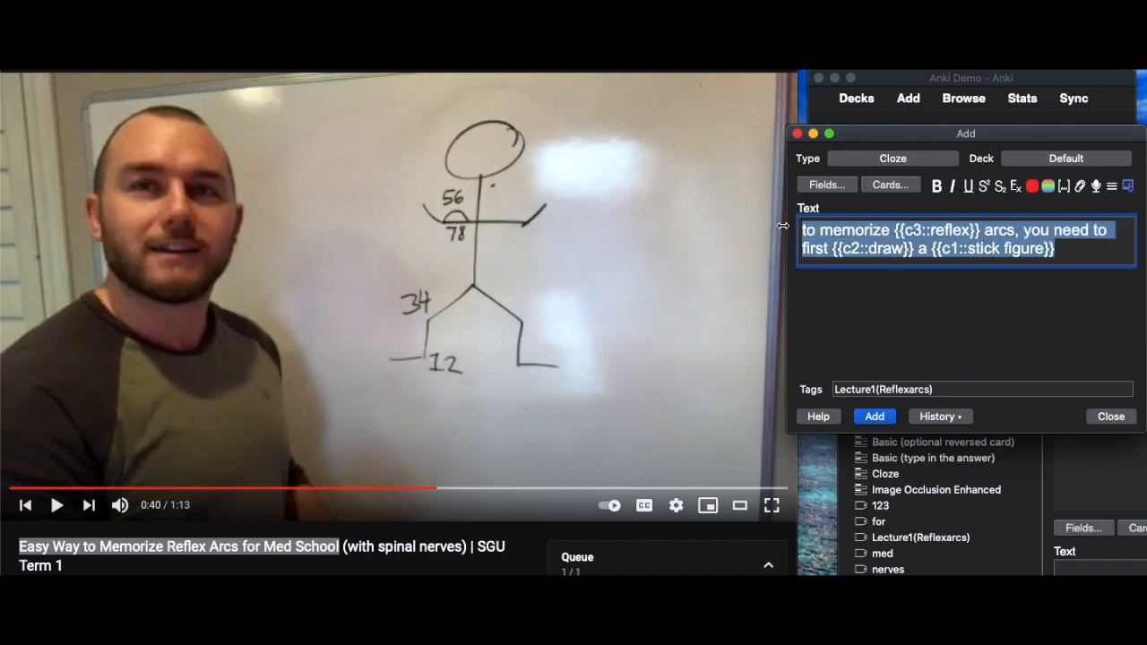
key("BackSpace")
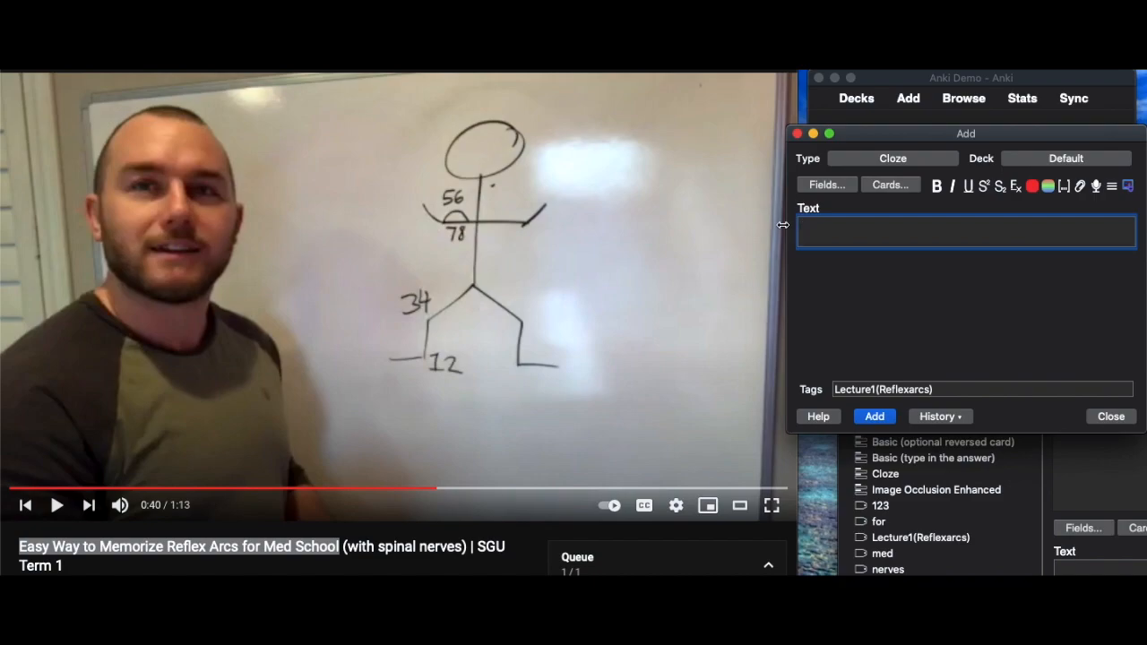
type("Greg is cool!")
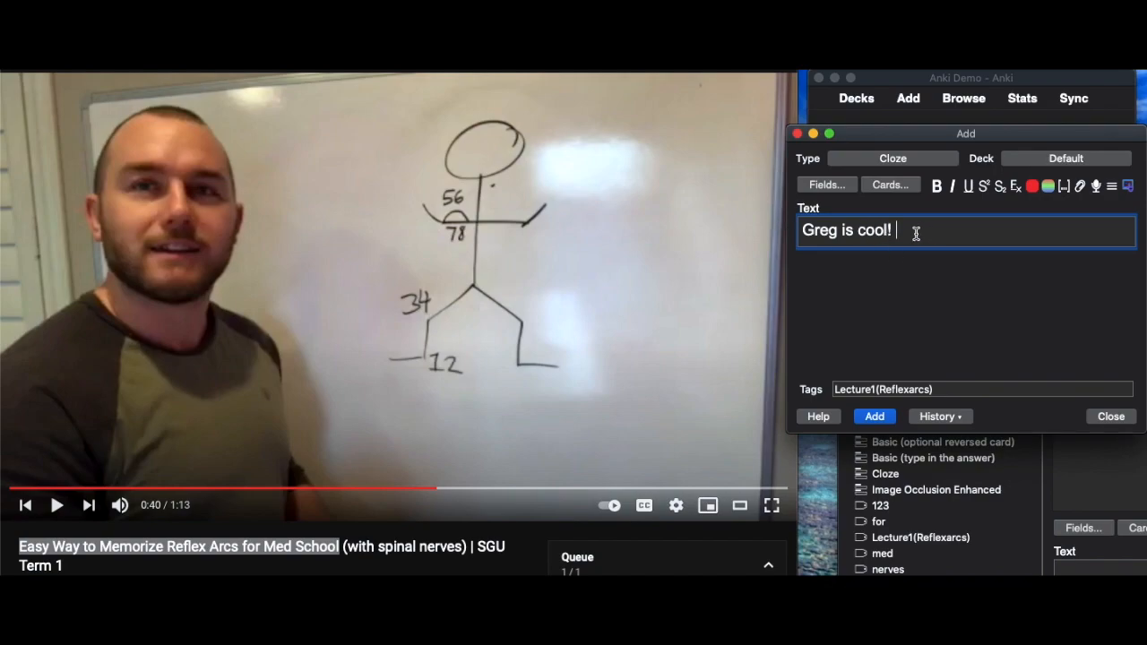
type(" is this tr")
type("ue")
type("? T")
type("ure")
key("BackSpace")
key("BackSpace")
key("BackSpace")
type("reu")
key("BackSpace")
key("BackSpace")
type("ue")
- Turn the answer "True" into cloze deletion c1 and add the note
double_click(996, 230)
left_click(1063, 187)
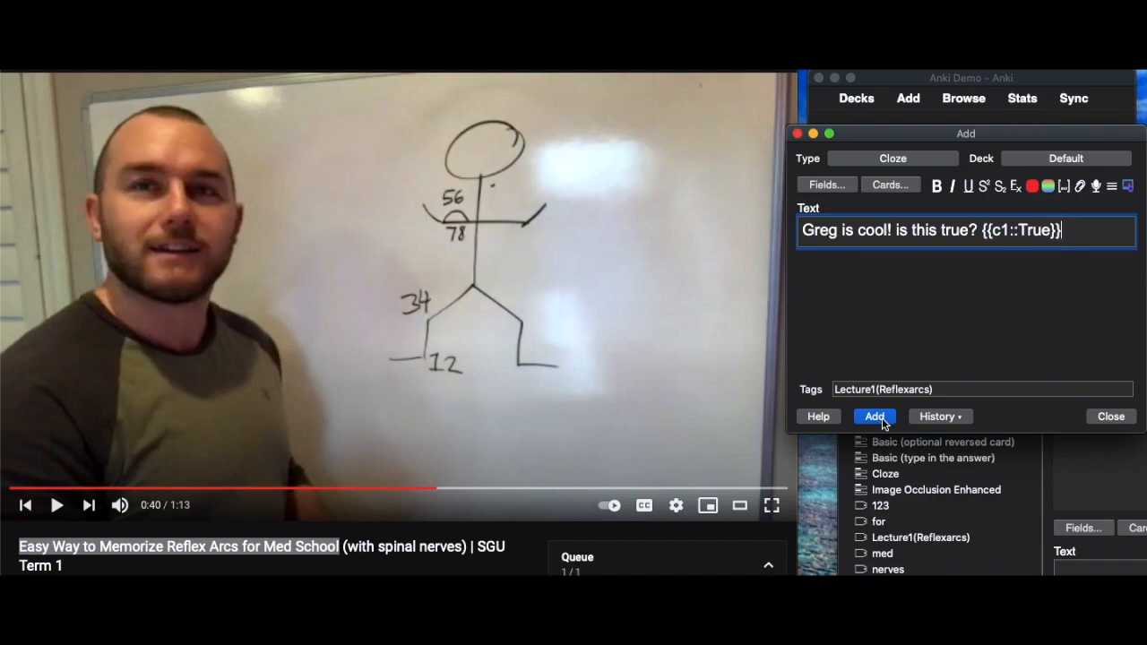
left_click_drag(1066, 231, 802, 234)
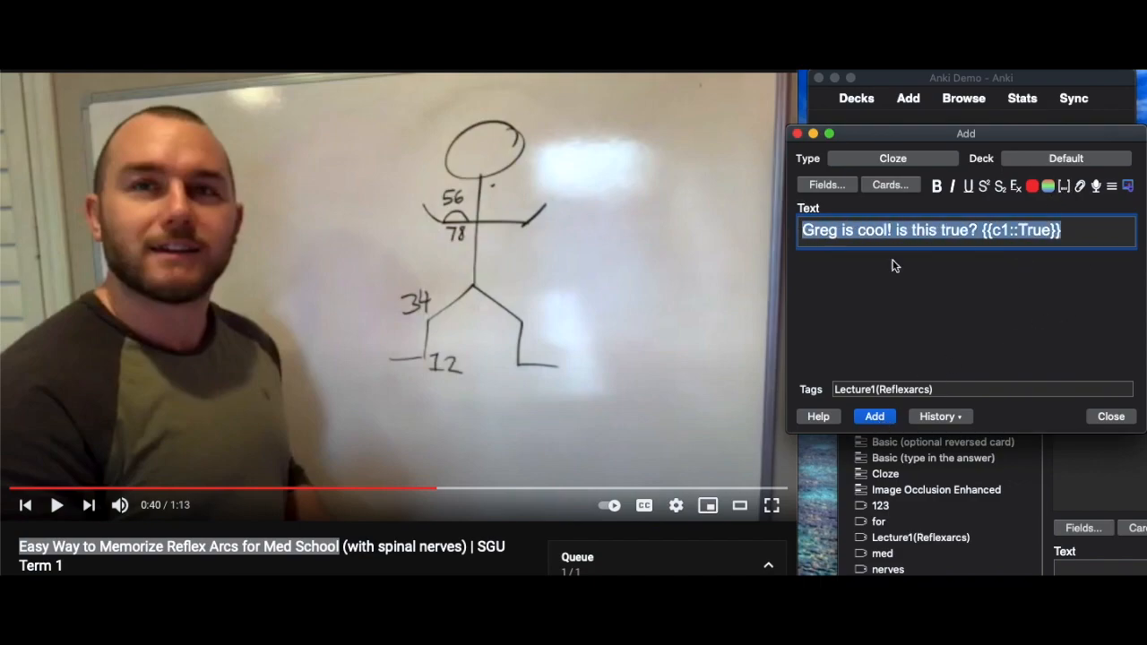
left_click(1087, 232)
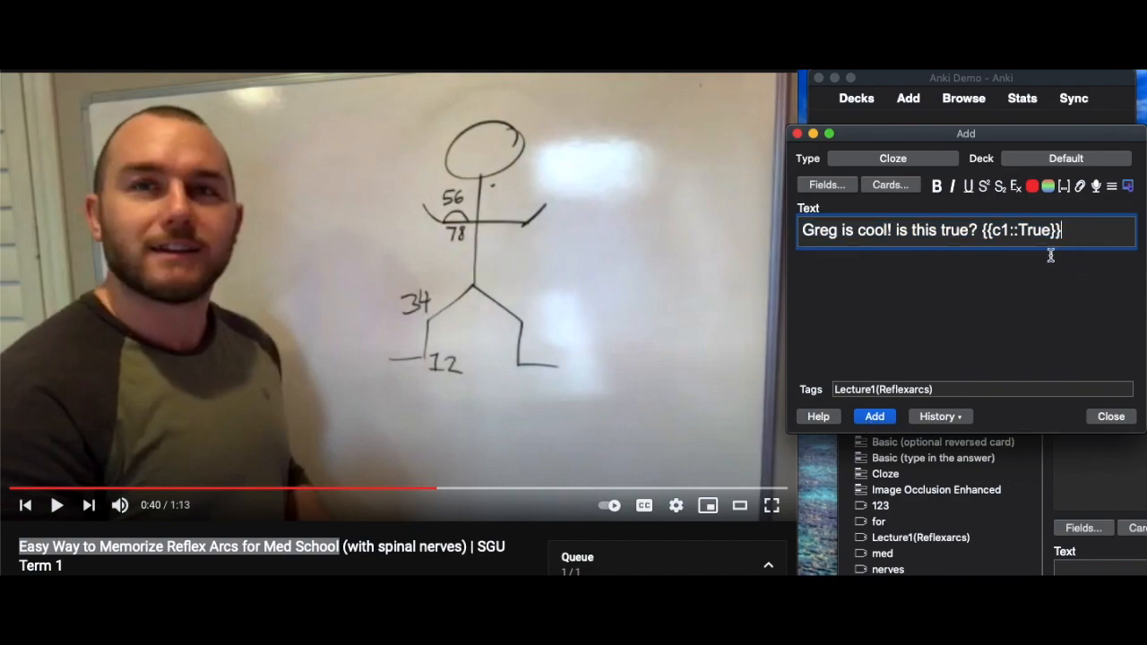
left_click(876, 417)
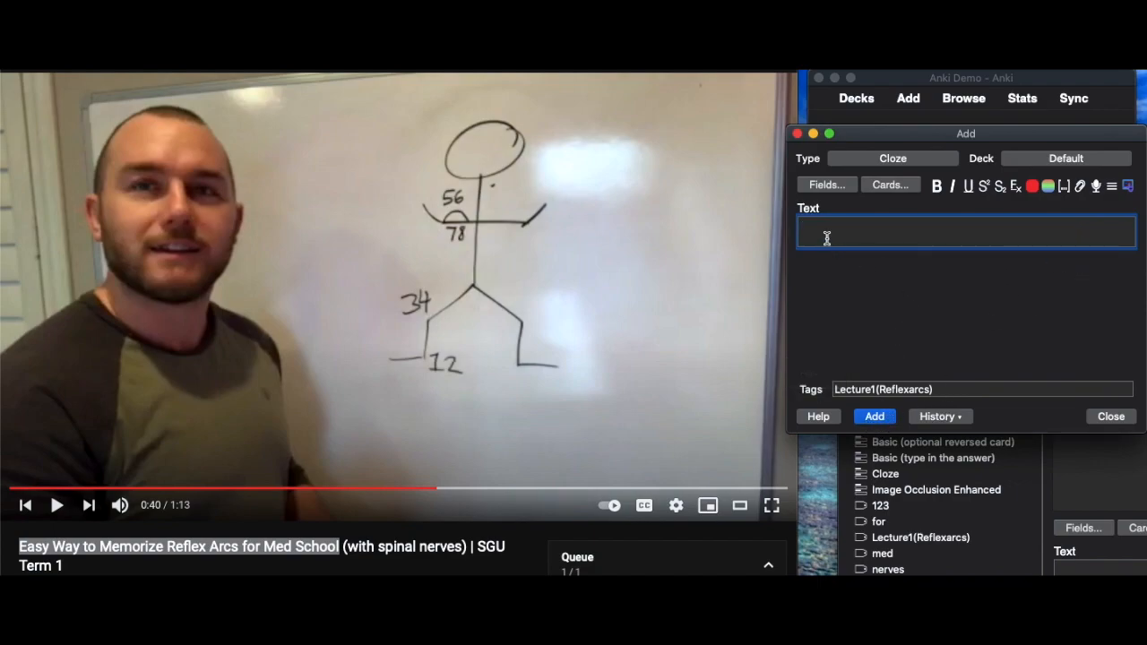
- Add a cloze note that asks "What is true?" and hides the same first name plus "is cool!" as cloze c1
type("What is true? Greg is coo")
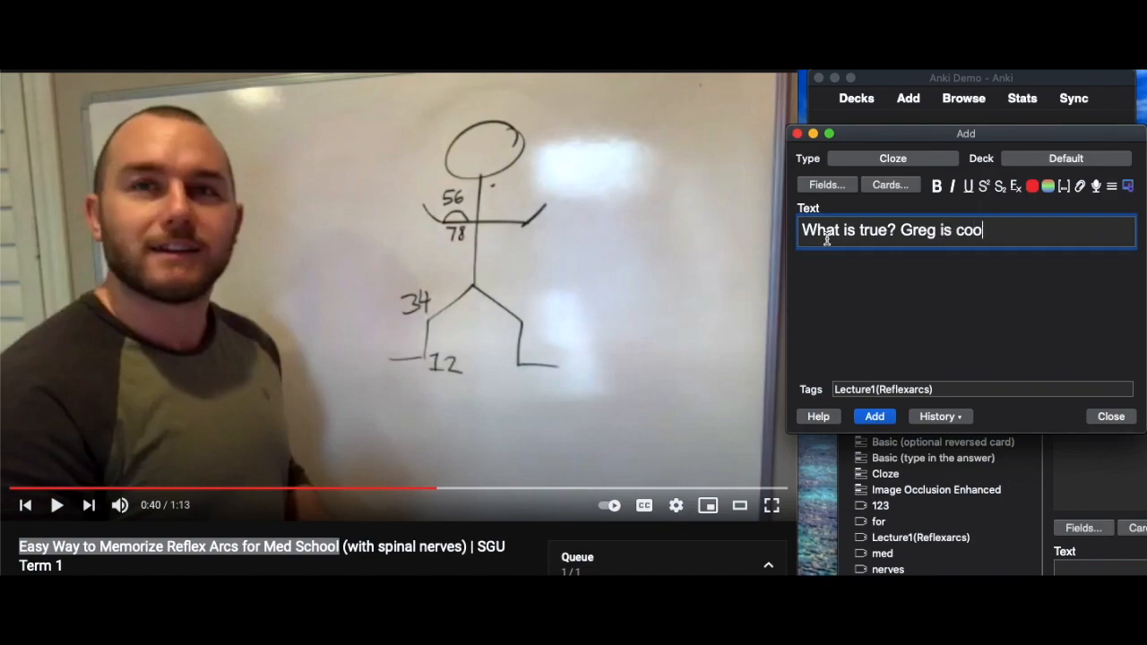
type("l!")
left_click_drag(898, 232, 1011, 236)
left_click(1063, 186)
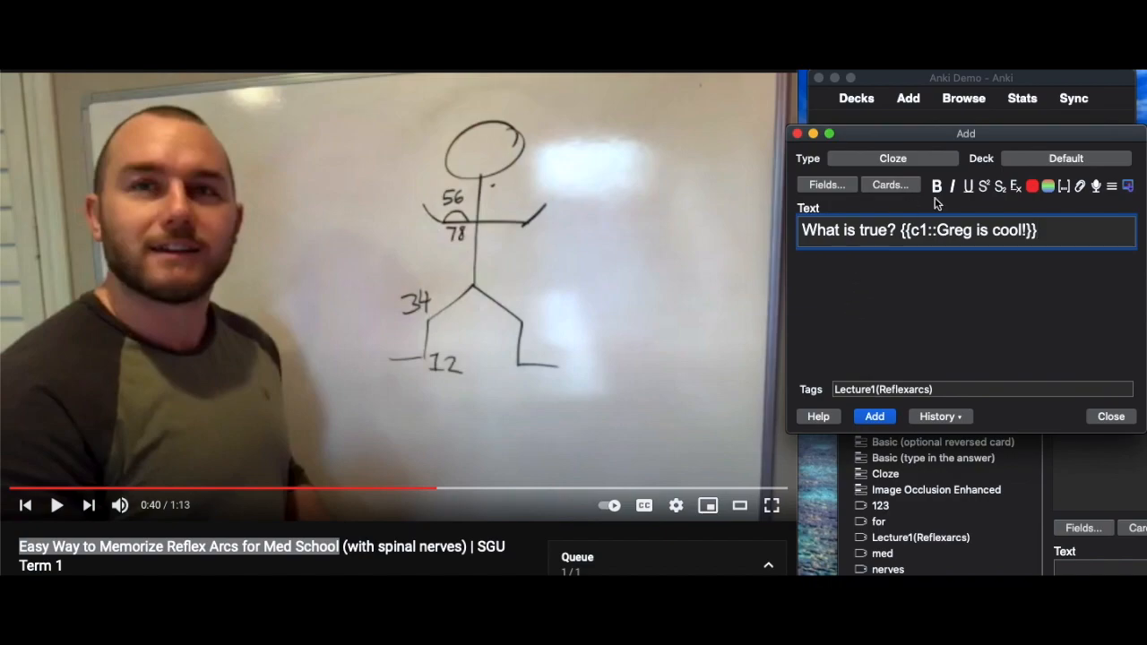
left_click(876, 417)
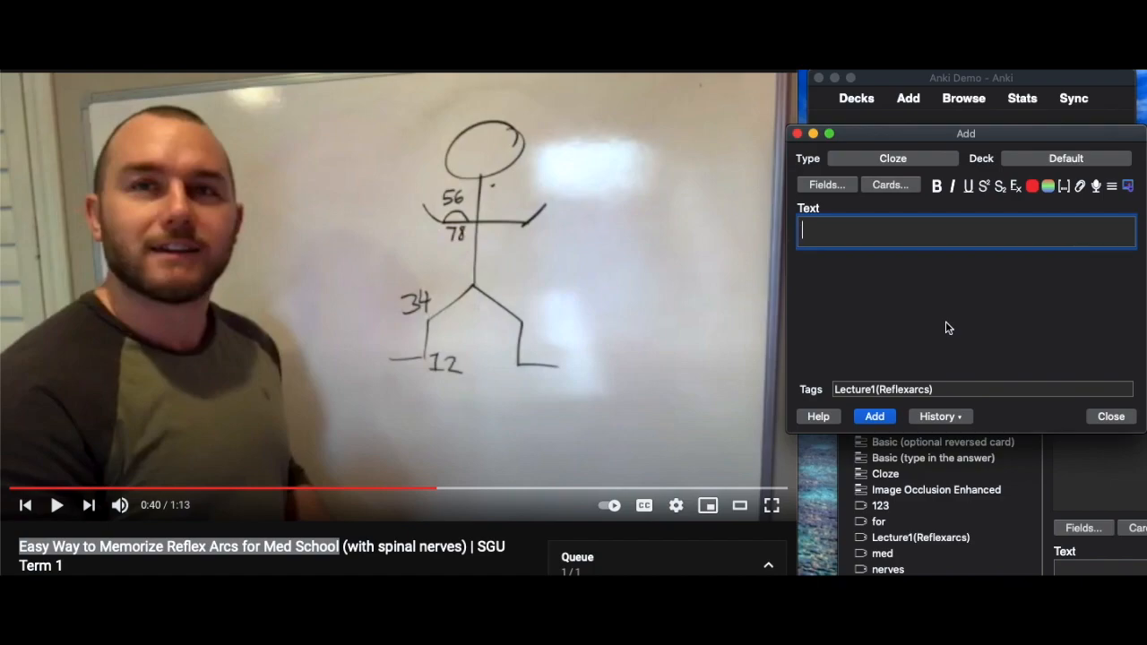
- Change the new note's type to Image Occlusion Enhanced
left_click(940, 157)
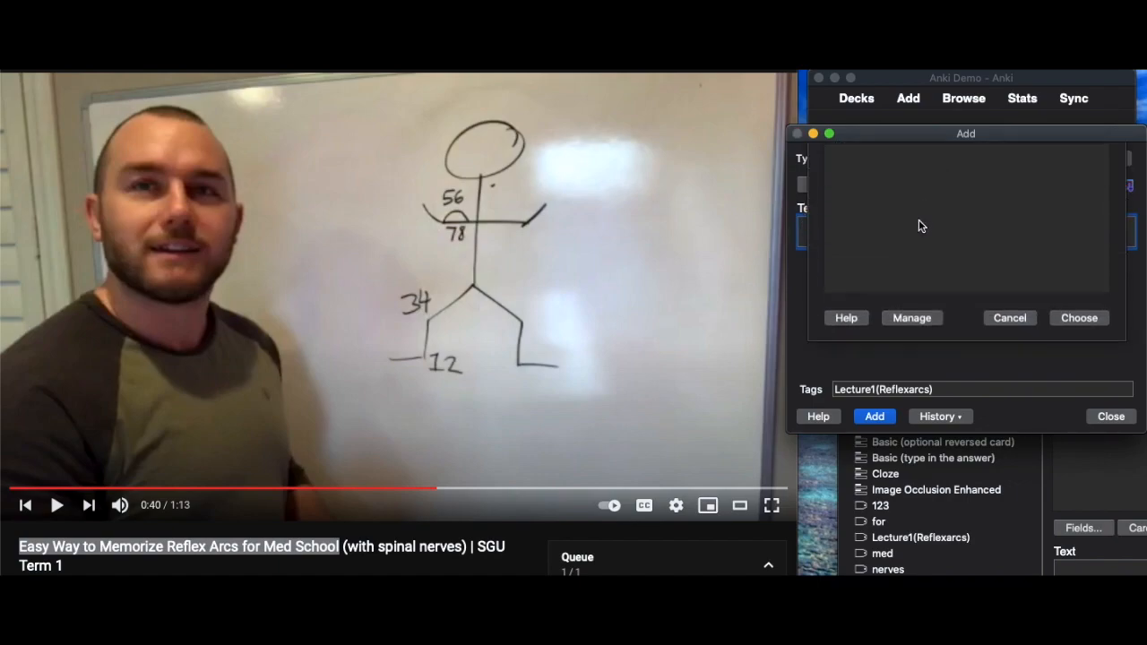
left_click(873, 262)
left_click(1084, 358)
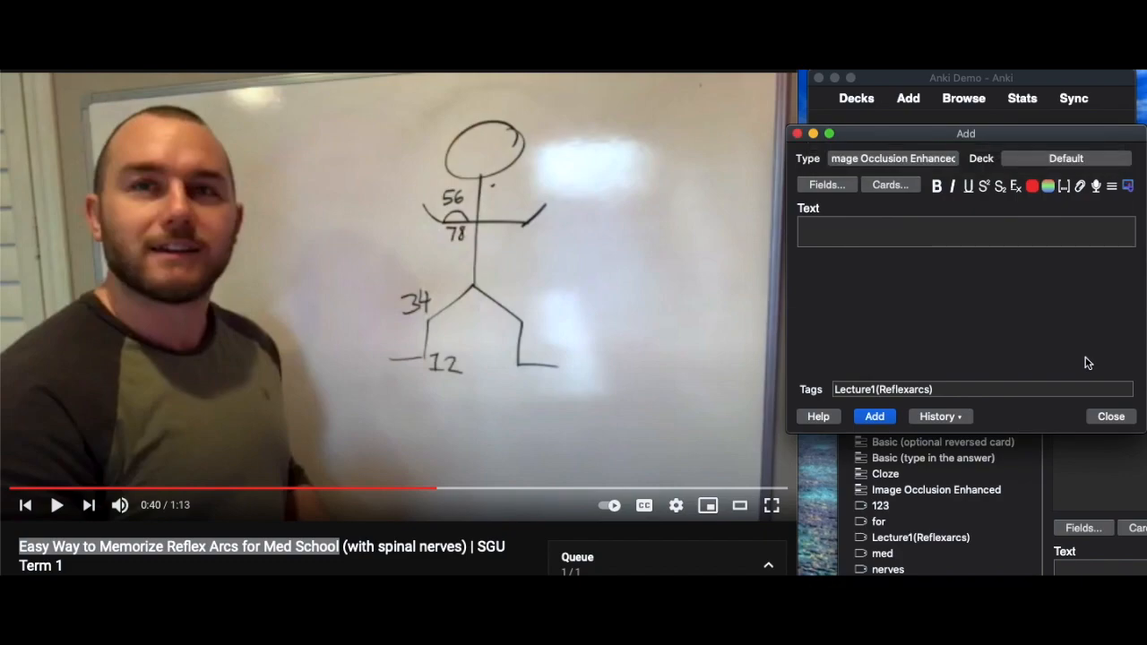
- Return the new note's type to Cloze
left_click(952, 159)
left_click(855, 245)
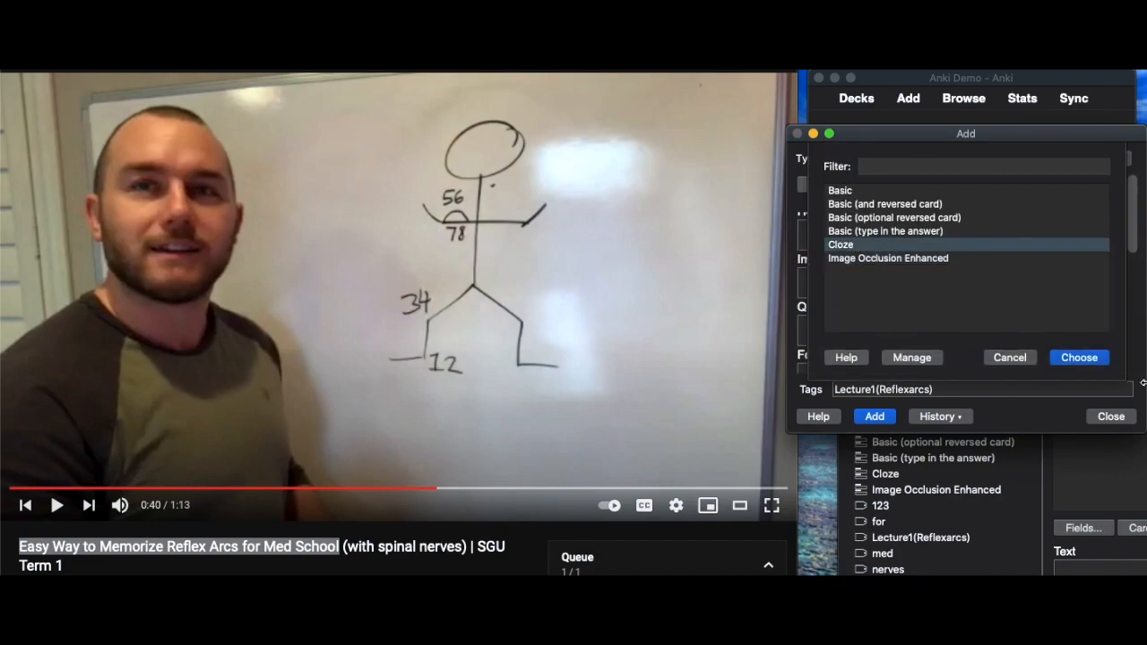
left_click(1096, 357)
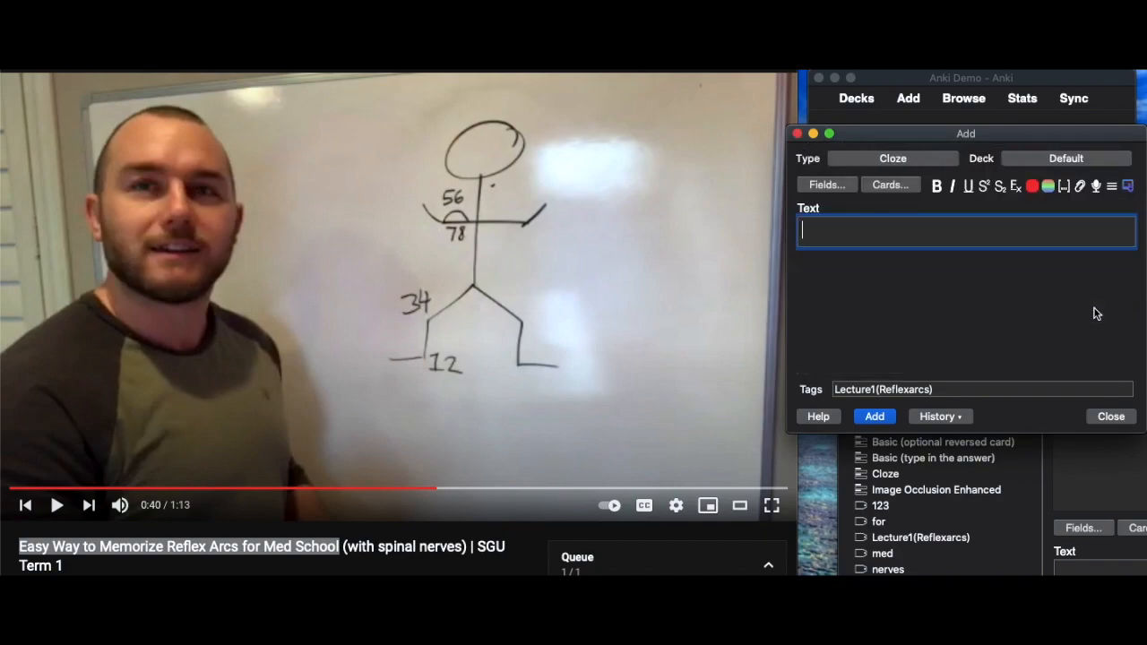
left_click(931, 160)
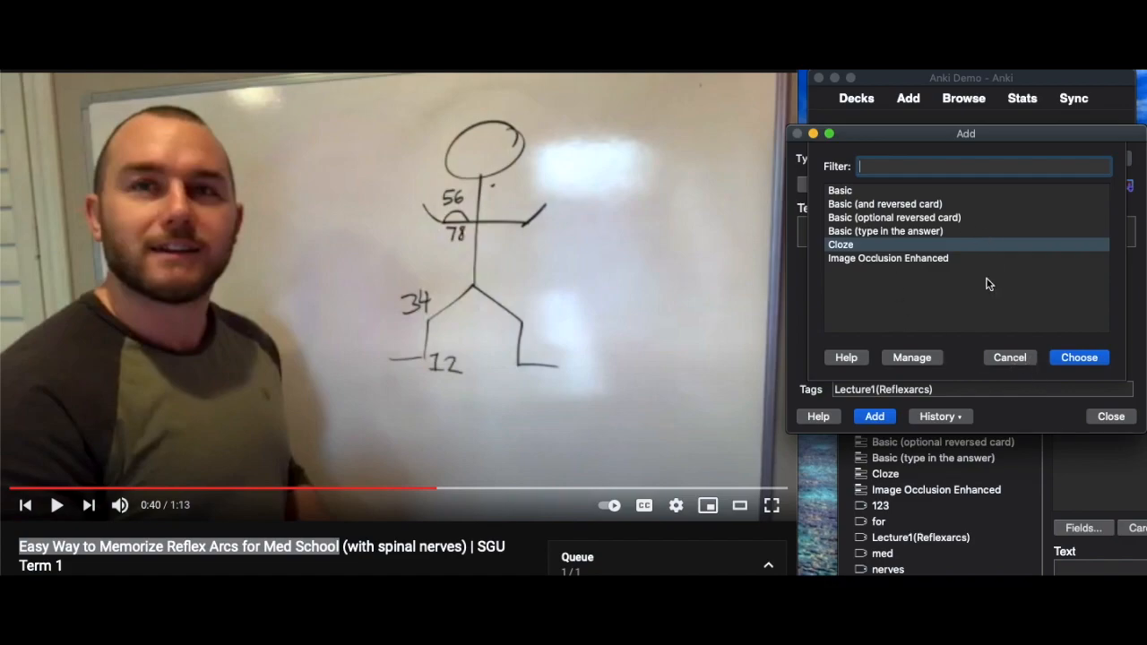
left_click(1015, 358)
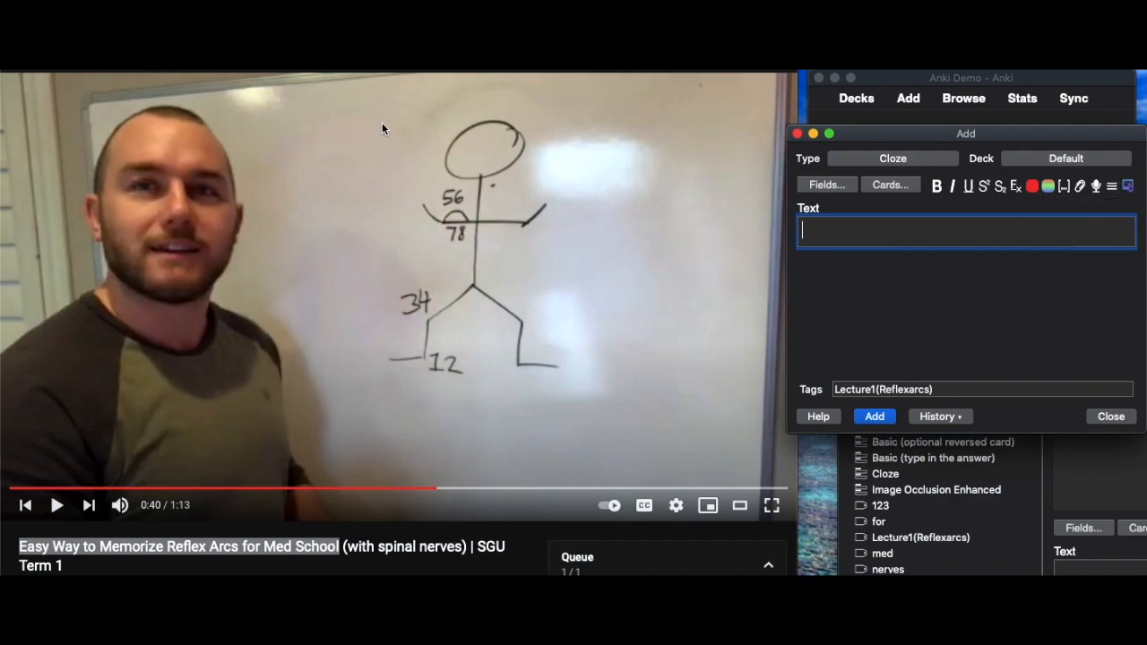
- Capture a screenshot of the whiteboard stick figure and load it from the Desktop into the image occlusion editor
key("super+shift+4")
left_click_drag(360, 102, 619, 415)
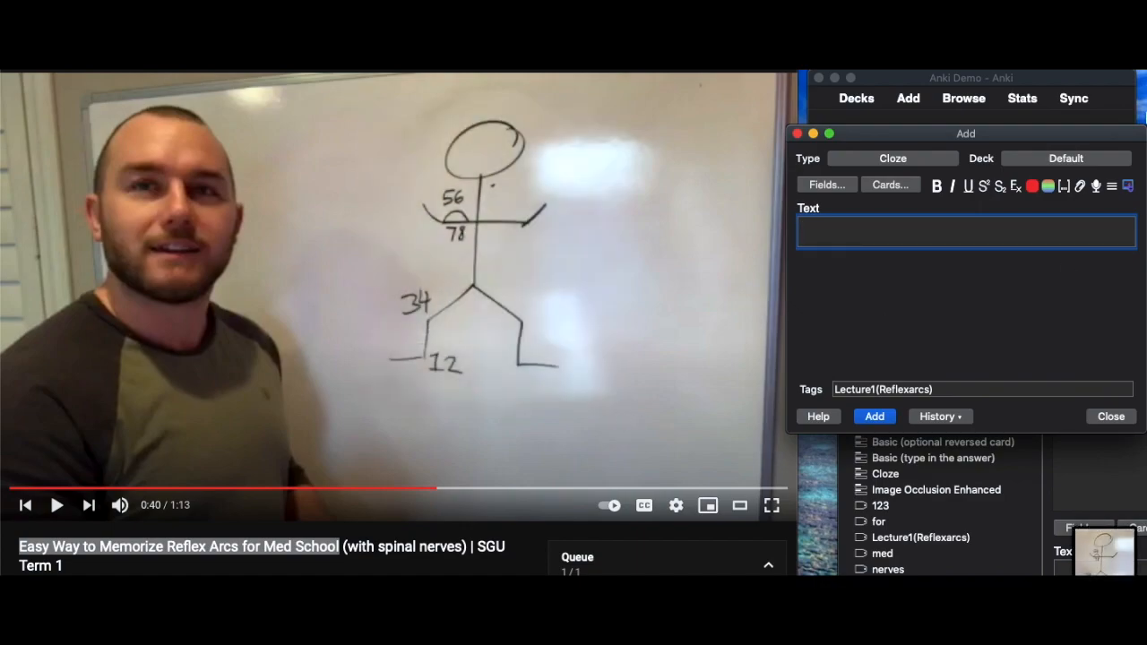
left_click(1128, 187)
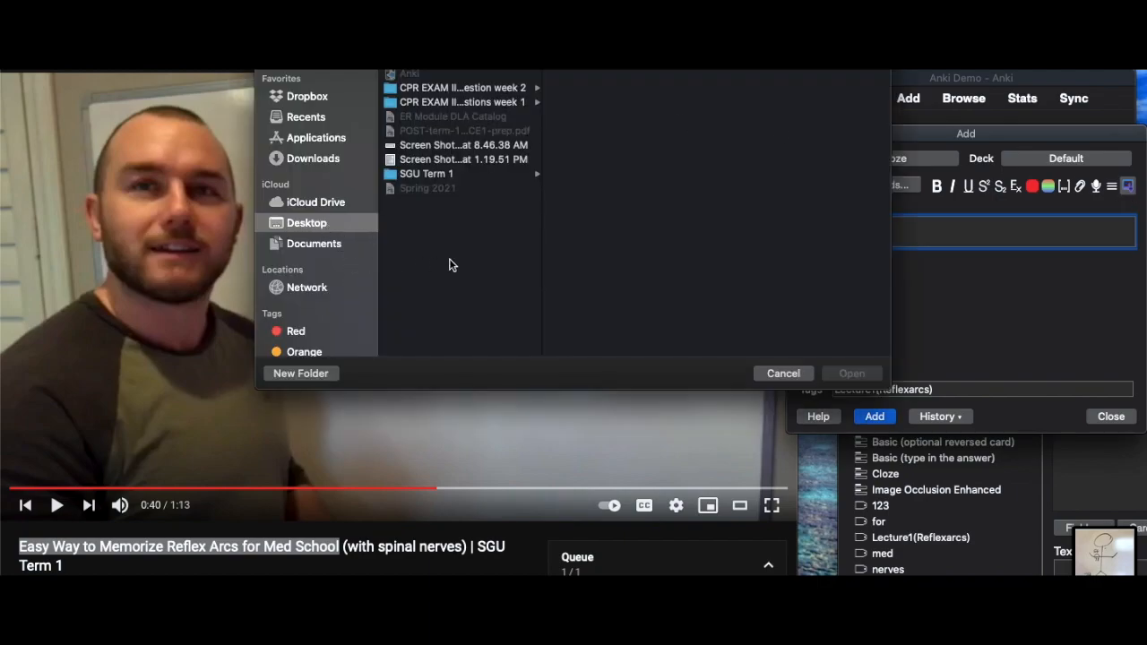
left_click(472, 173)
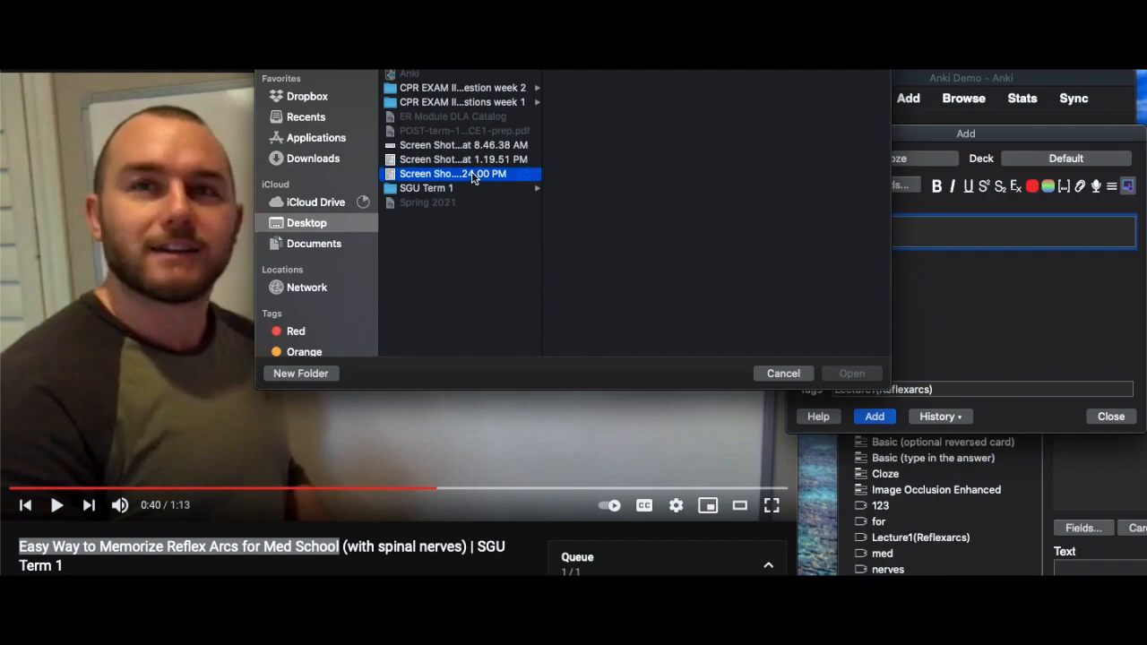
left_click(852, 373)
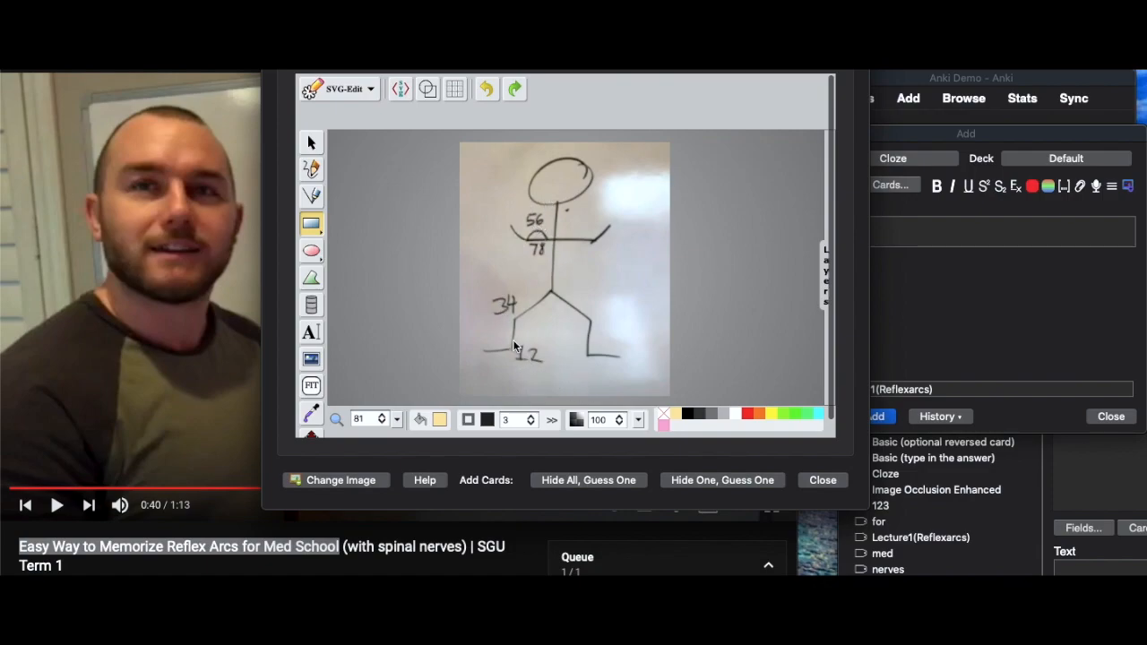
- Cover the stick figure's four numbers 12, 34, 78 and 56 with separate rectangular masks
left_click_drag(549, 368, 553, 368)
left_click_drag(487, 289, 520, 313)
left_click_drag(525, 240, 552, 255)
left_click_drag(522, 212, 555, 231)
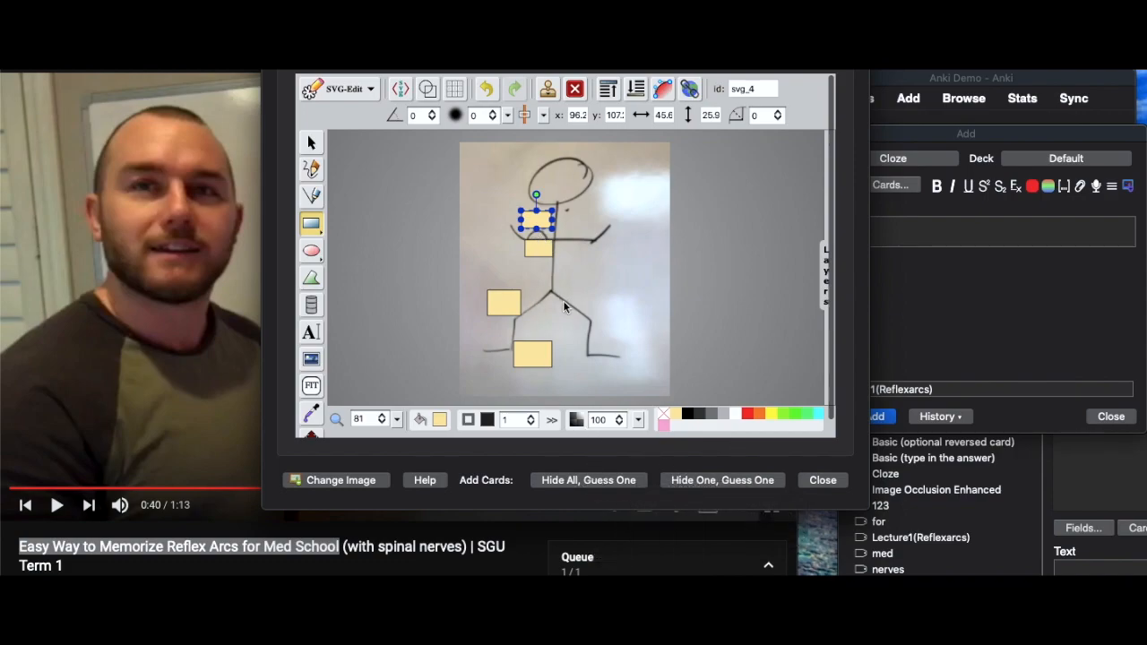
- Add the masked cards in both Hide All, Guess One and Hide One, Guess One modes, and close the occlusion editor
left_click(579, 482)
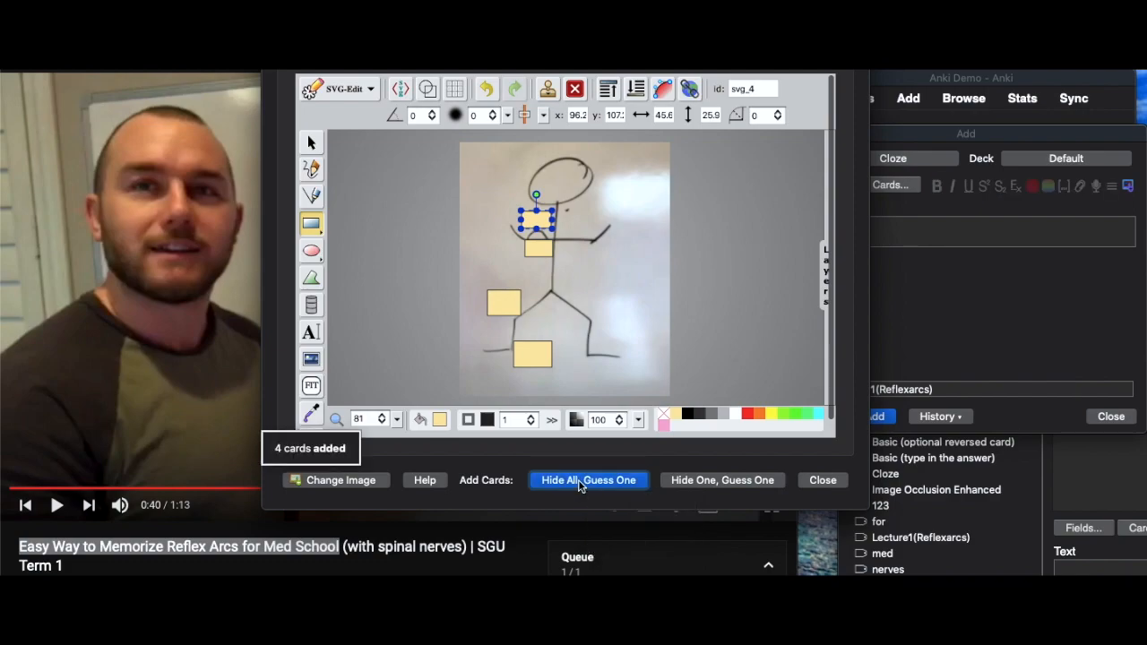
left_click(710, 483)
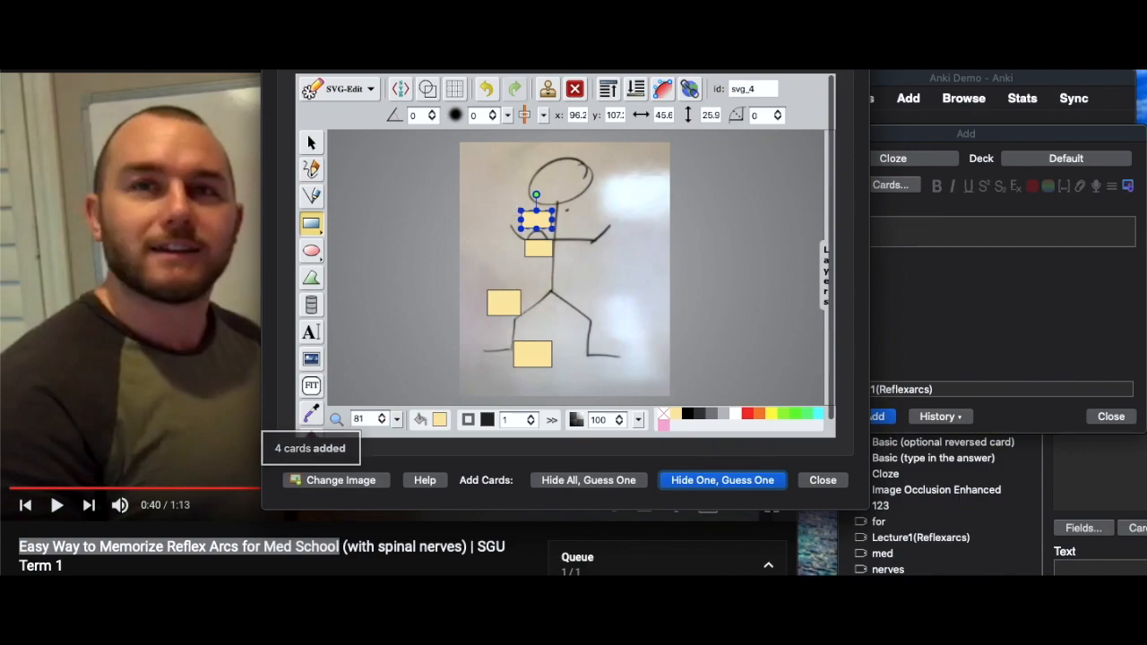
key("Escape")
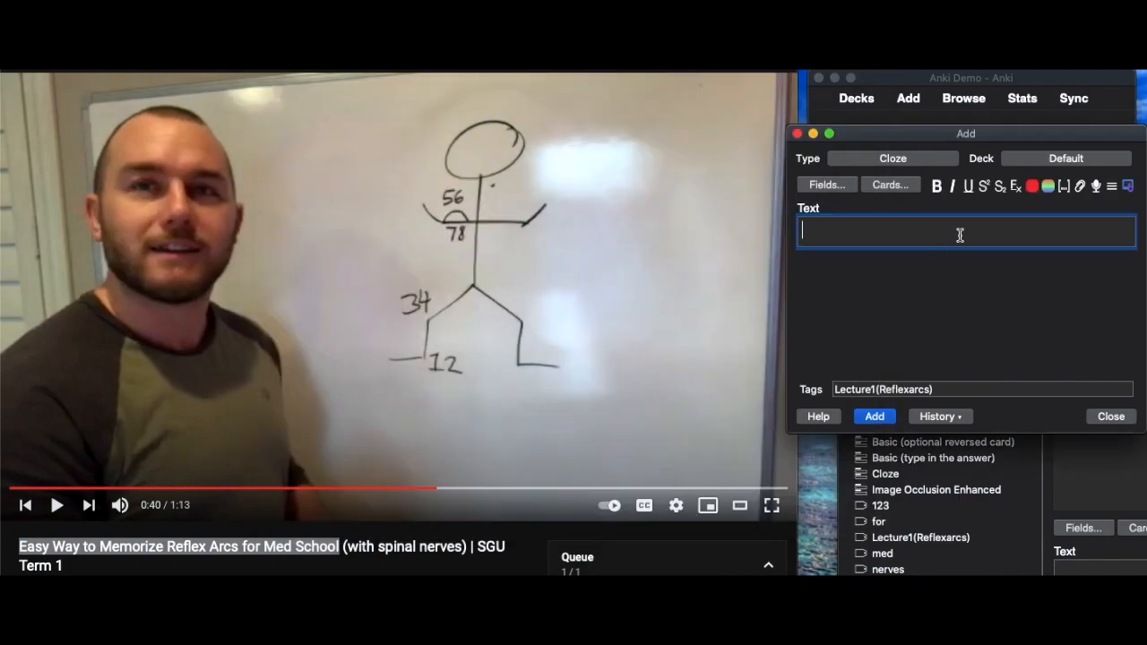
- Browse the cards tagged Lecture1(Reflexarcs) and select the first image occlusion card
left_click(955, 96)
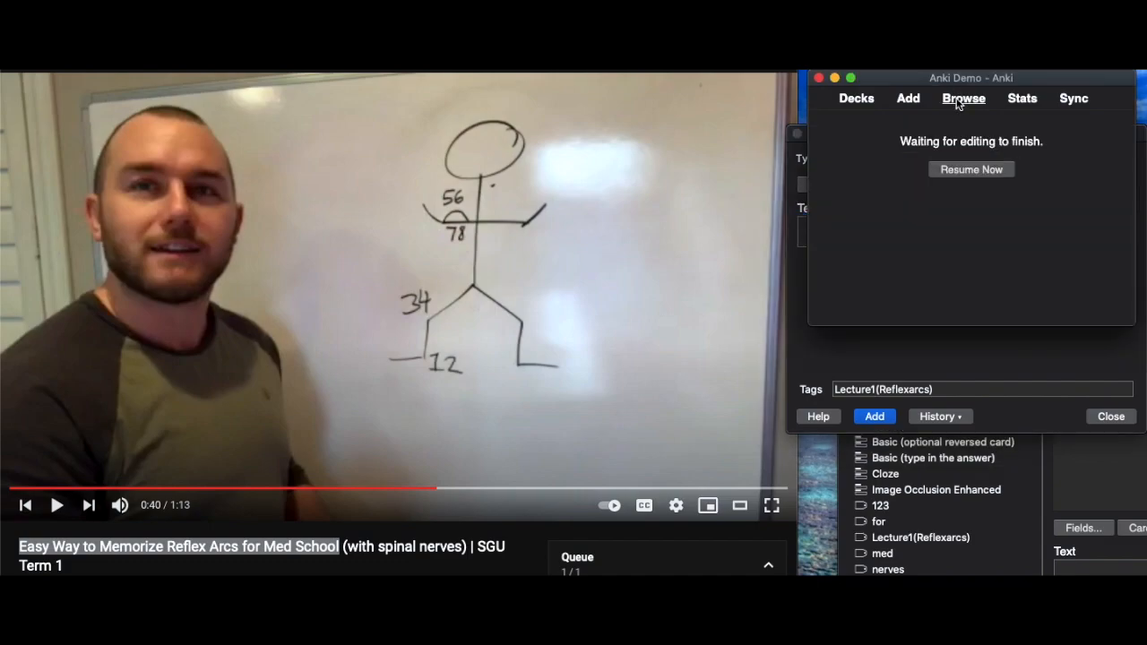
left_click_drag(940, 343, 692, 32)
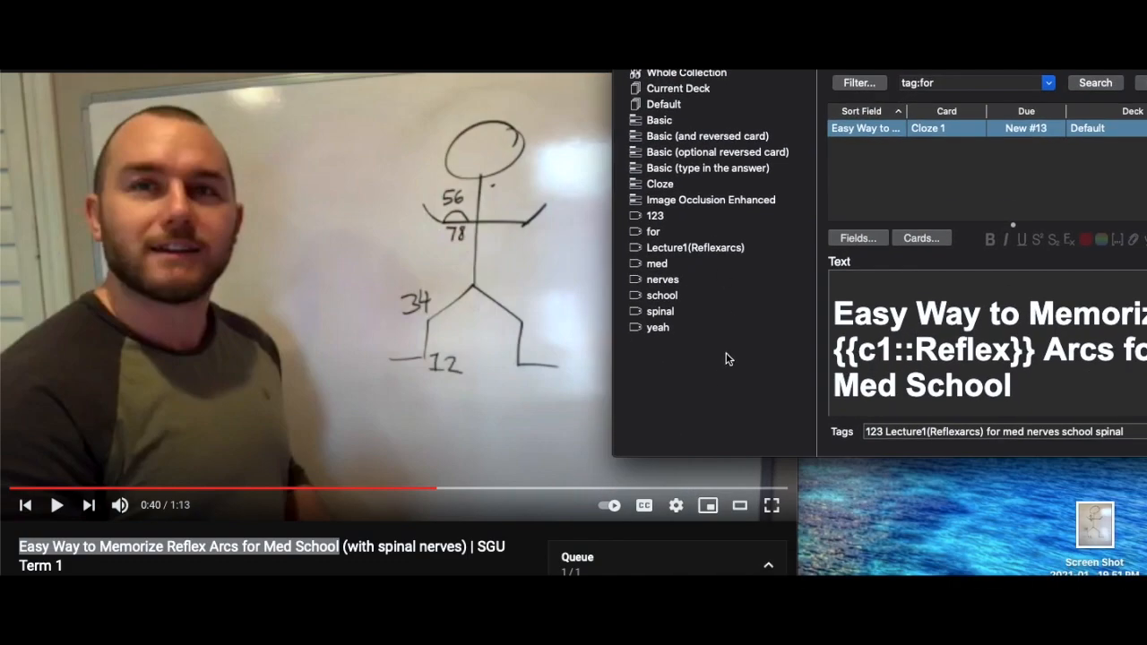
left_click(695, 246)
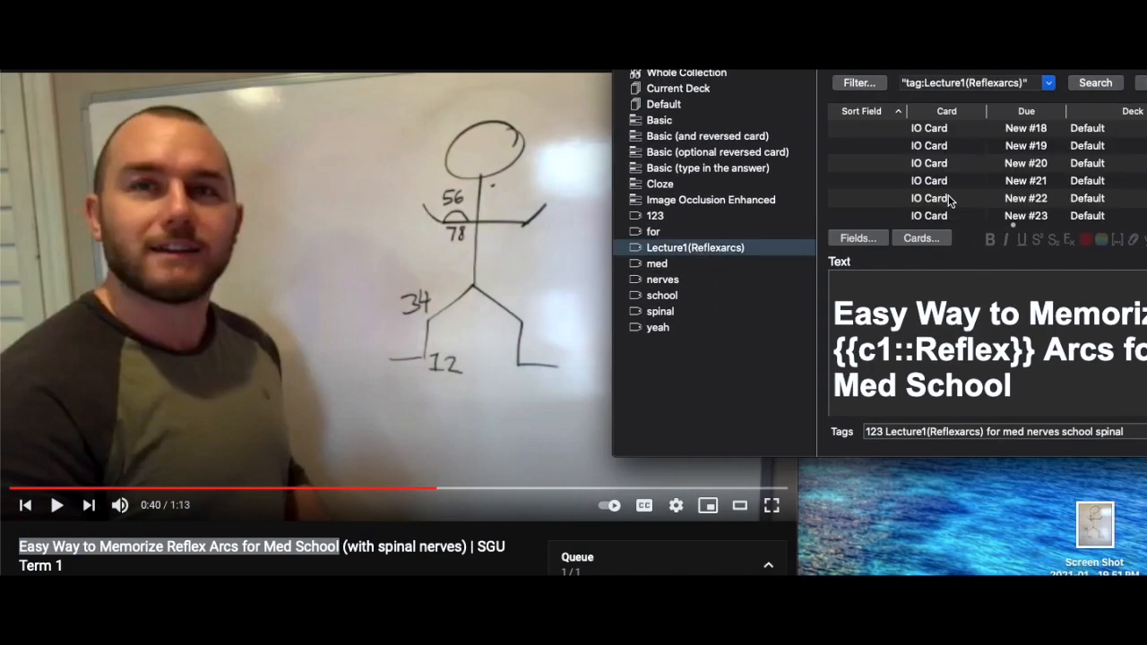
left_click_drag(779, 70, 646, 126)
left_click(778, 190)
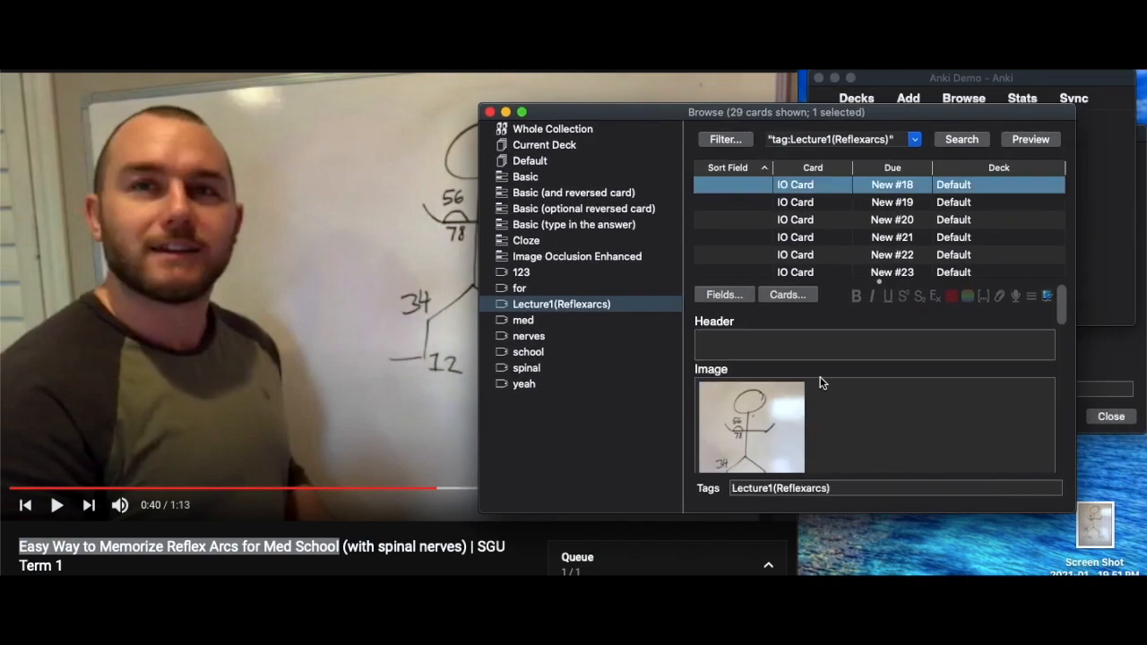
- Preview the question and answer sides of the stick-figure occlusion cards, comparing the Hide All and Hide One versions
left_click(1030, 139)
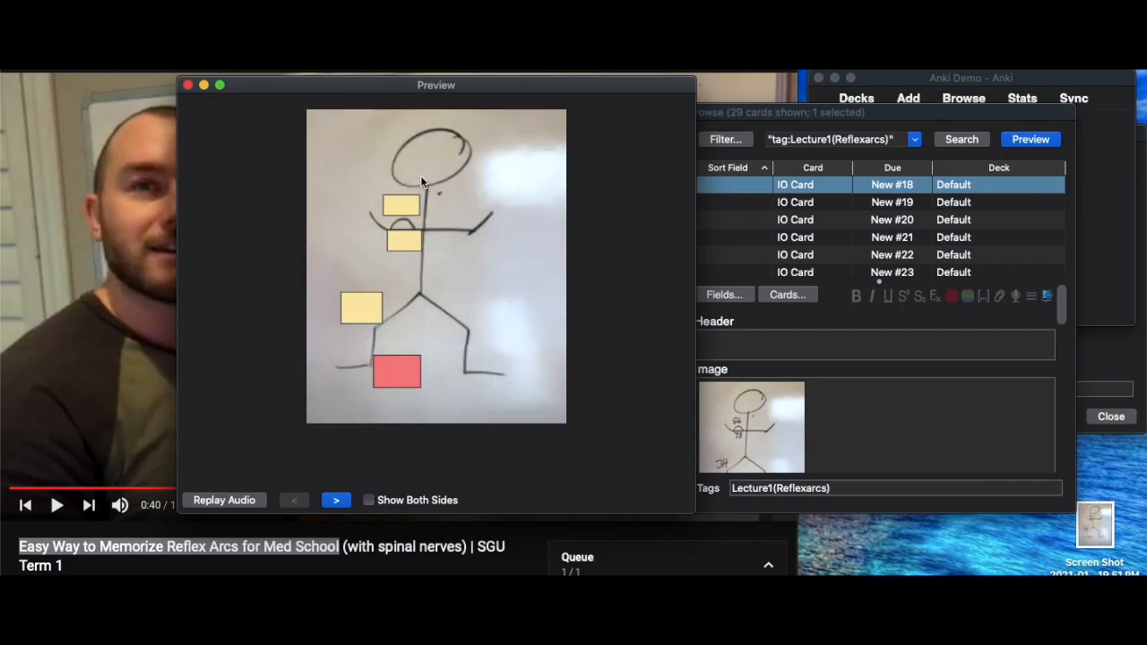
left_click(337, 501)
left_click(337, 502)
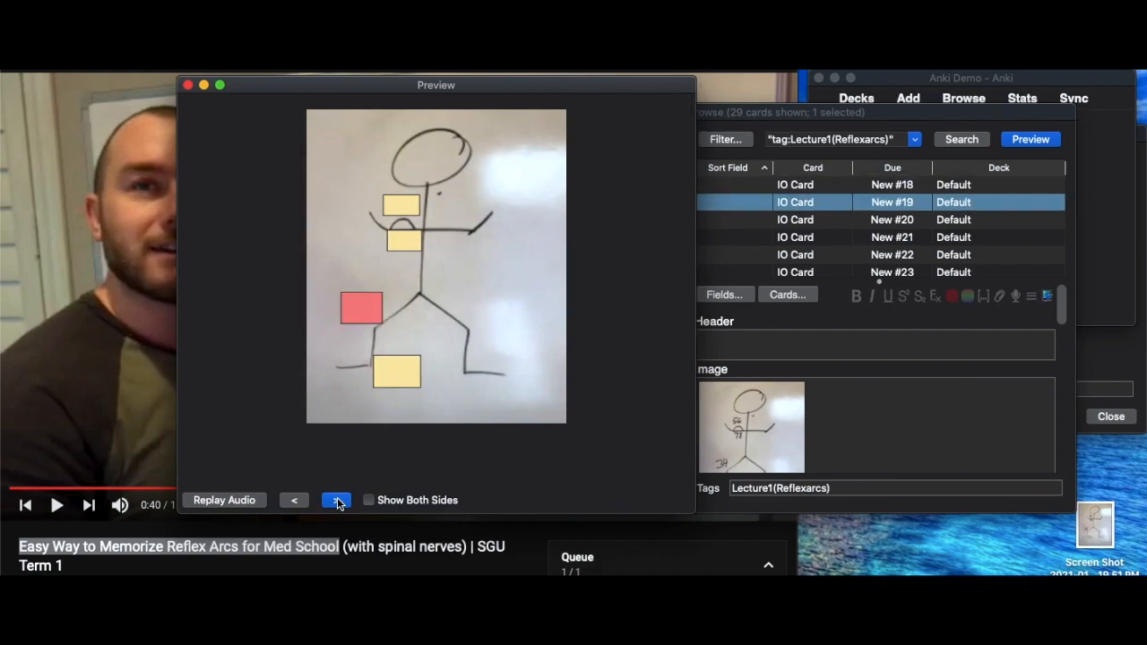
left_click(337, 502)
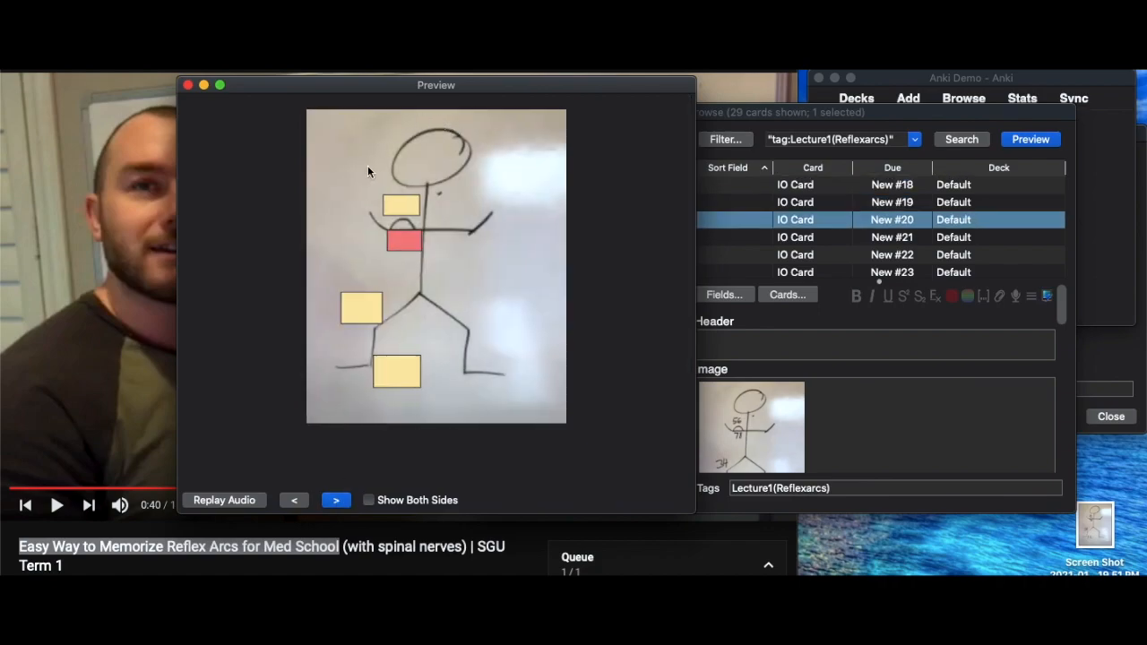
left_click(336, 502)
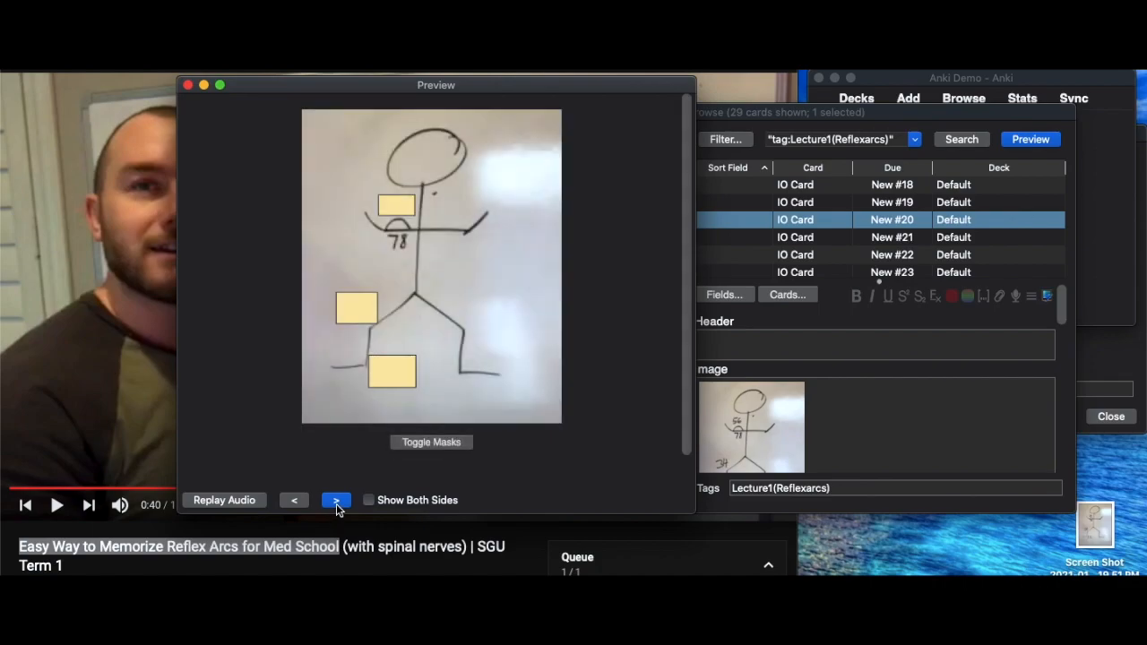
left_click(337, 502)
left_click(337, 501)
left_click(337, 502)
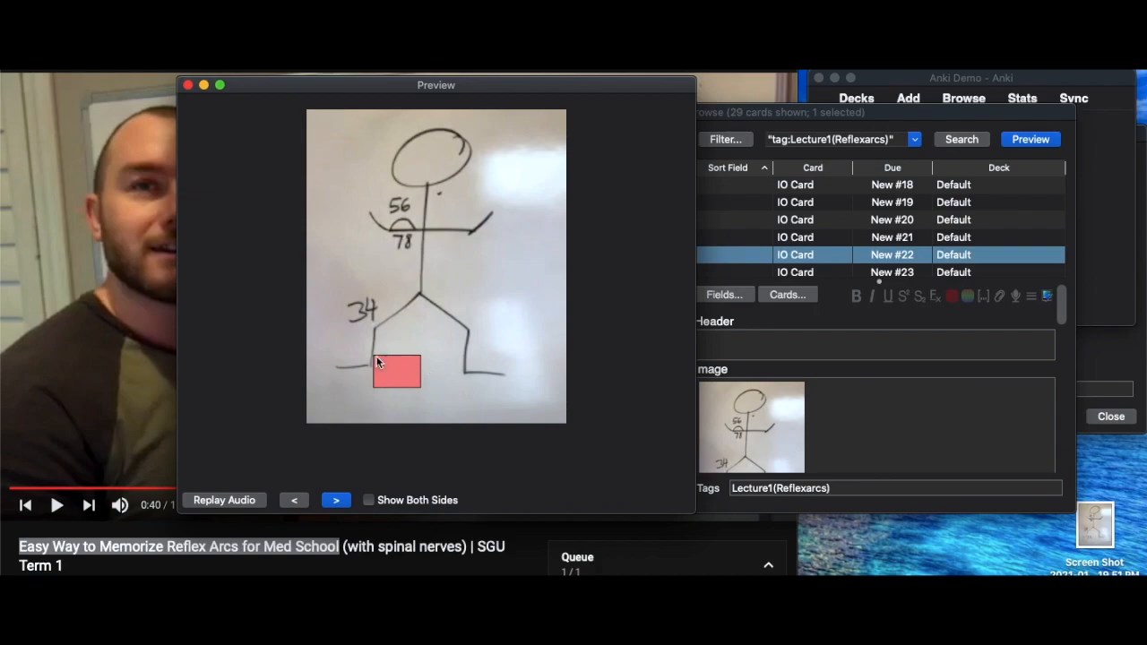
left_click(337, 501)
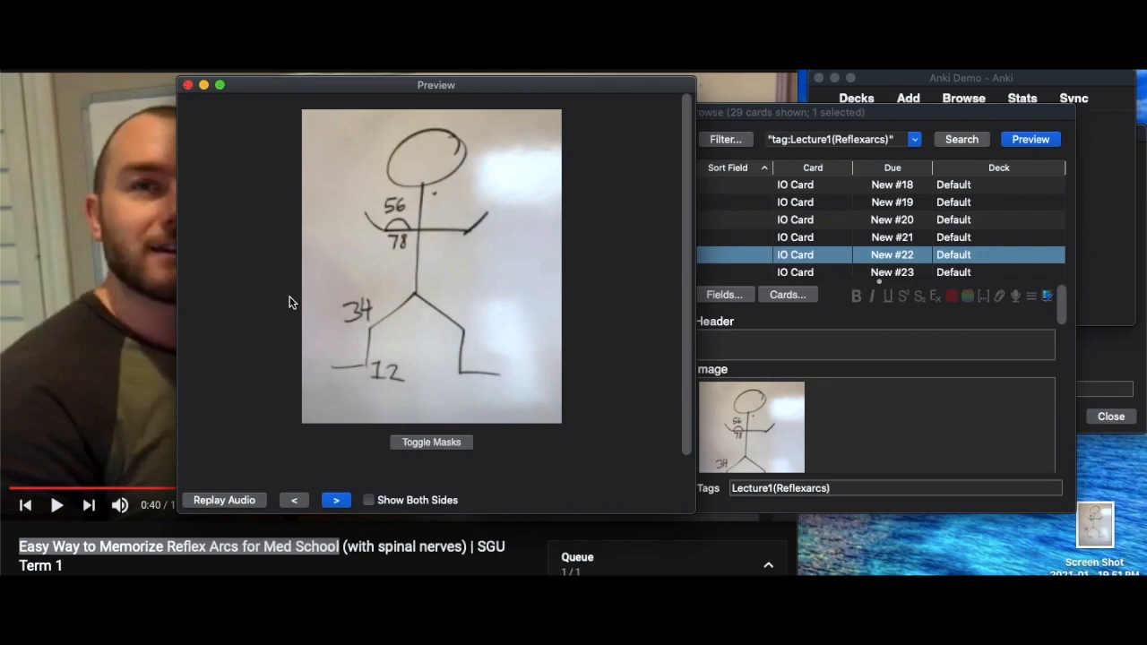
left_click(187, 84)
- Move the card browser window aside so that it no longer covers the video
left_click_drag(602, 107, 853, 139)
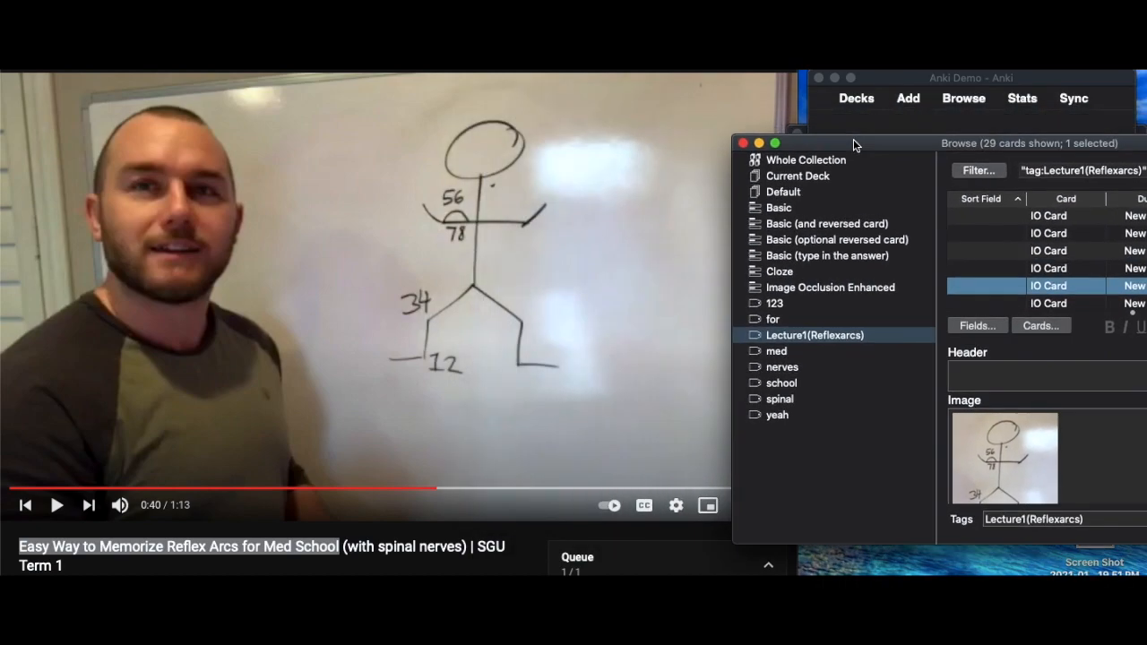
left_click(842, 158)
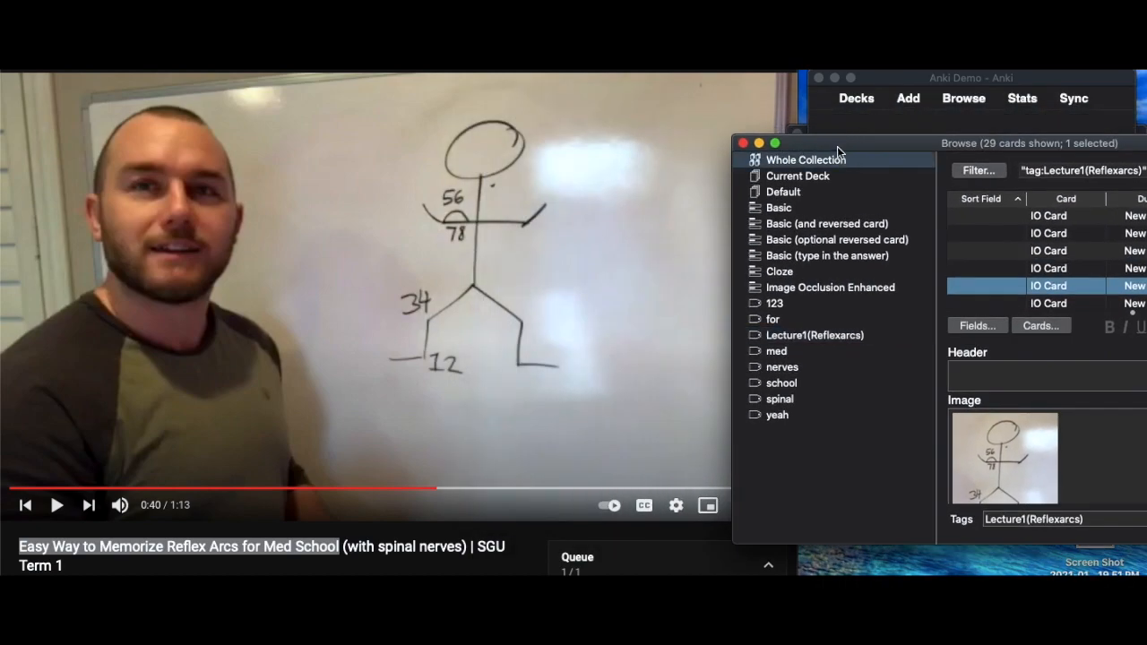
left_click_drag(859, 143, 982, 231)
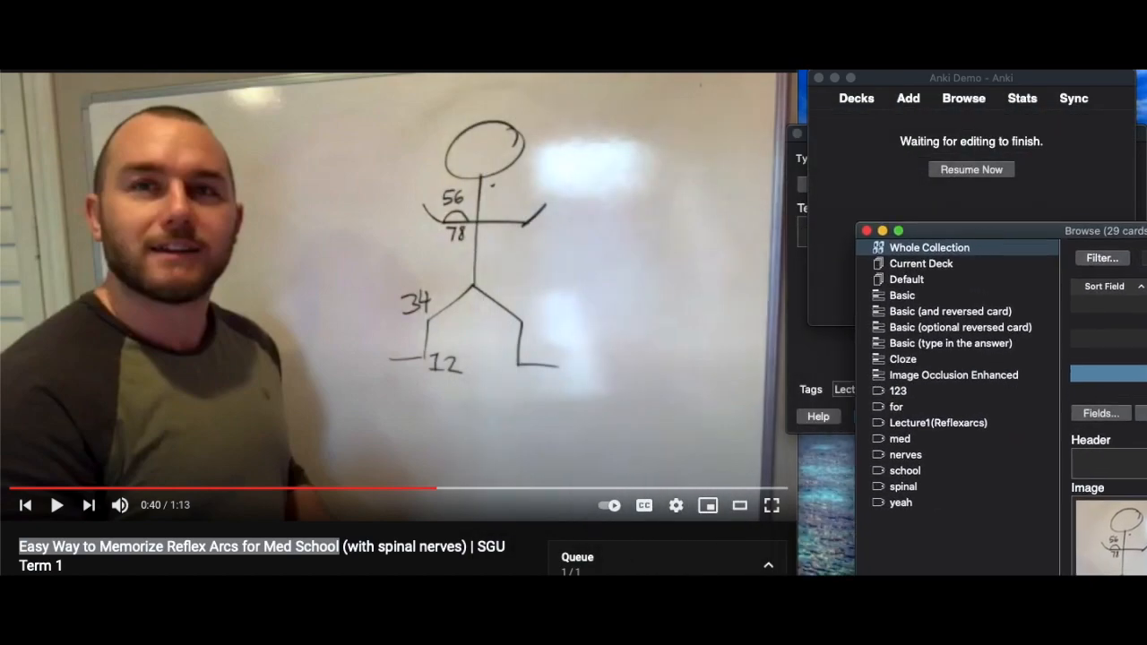
- Switch to the web browser, search for bicep anatomy in a new tab, and open the WebMD biceps picture from the image results
key("super+Tab")
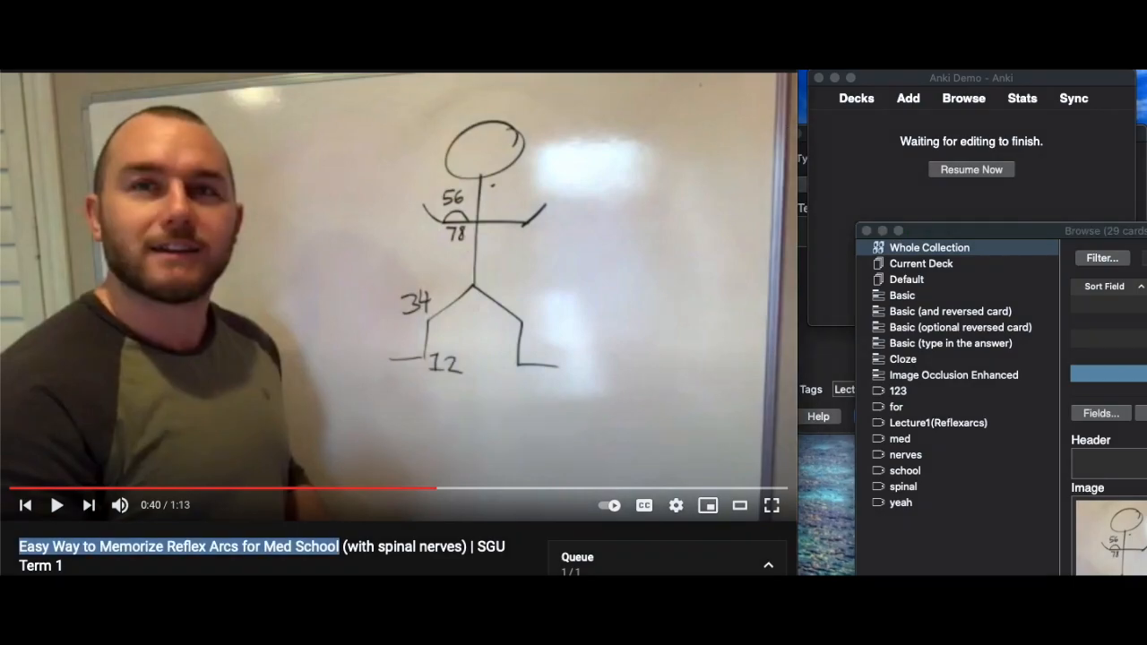
key("super+t")
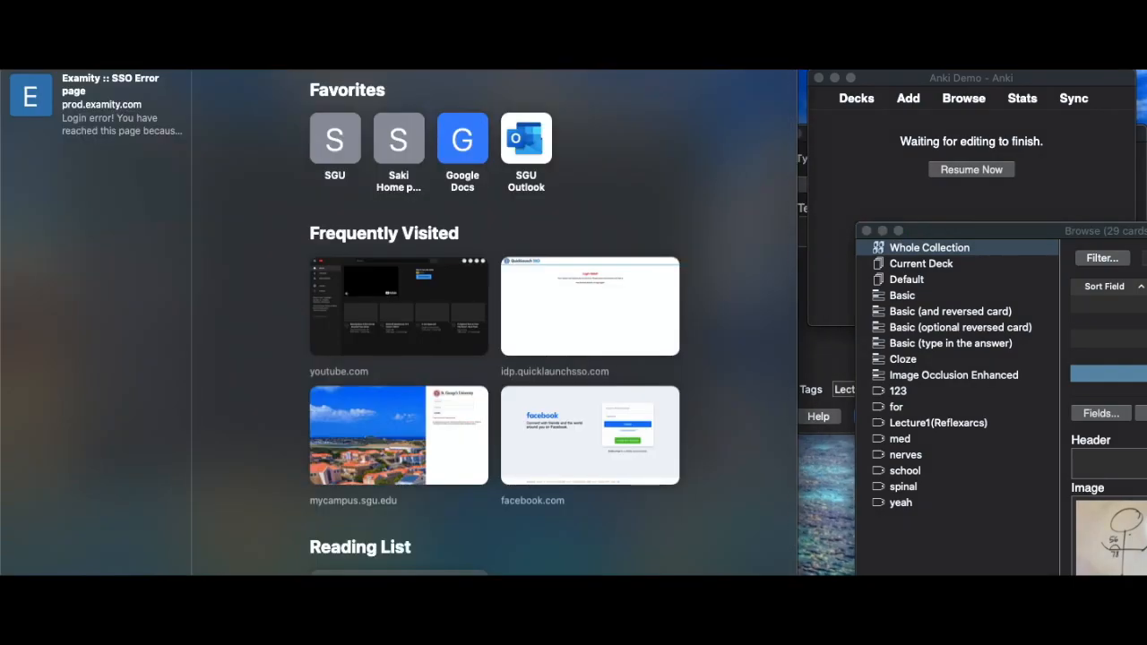
type("bicep")
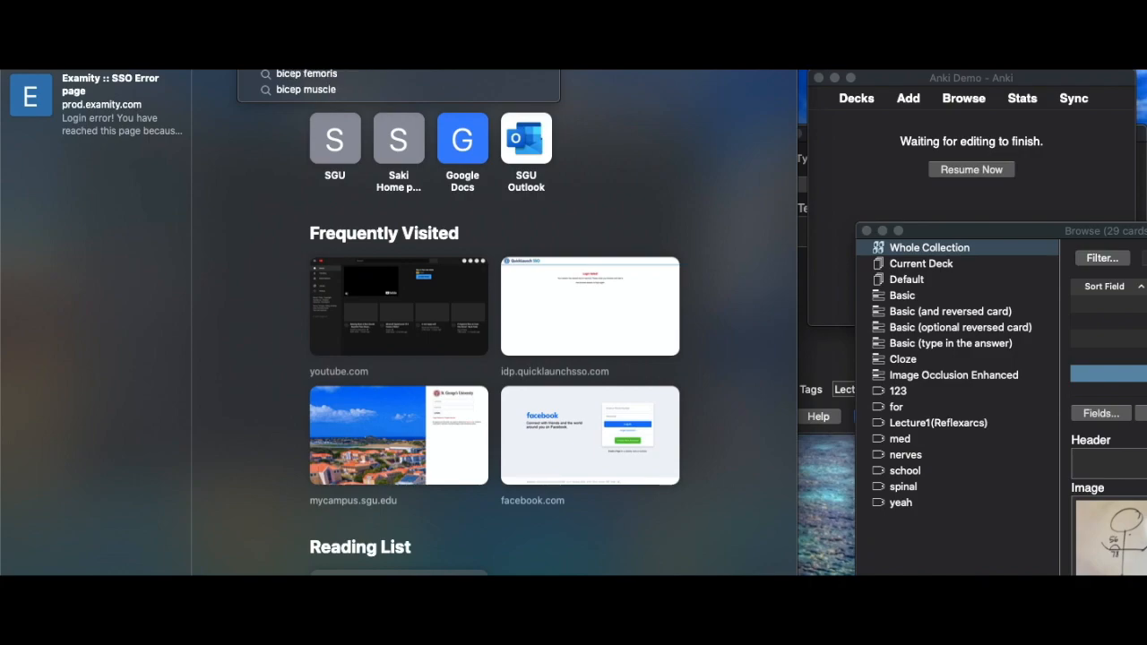
key("Return")
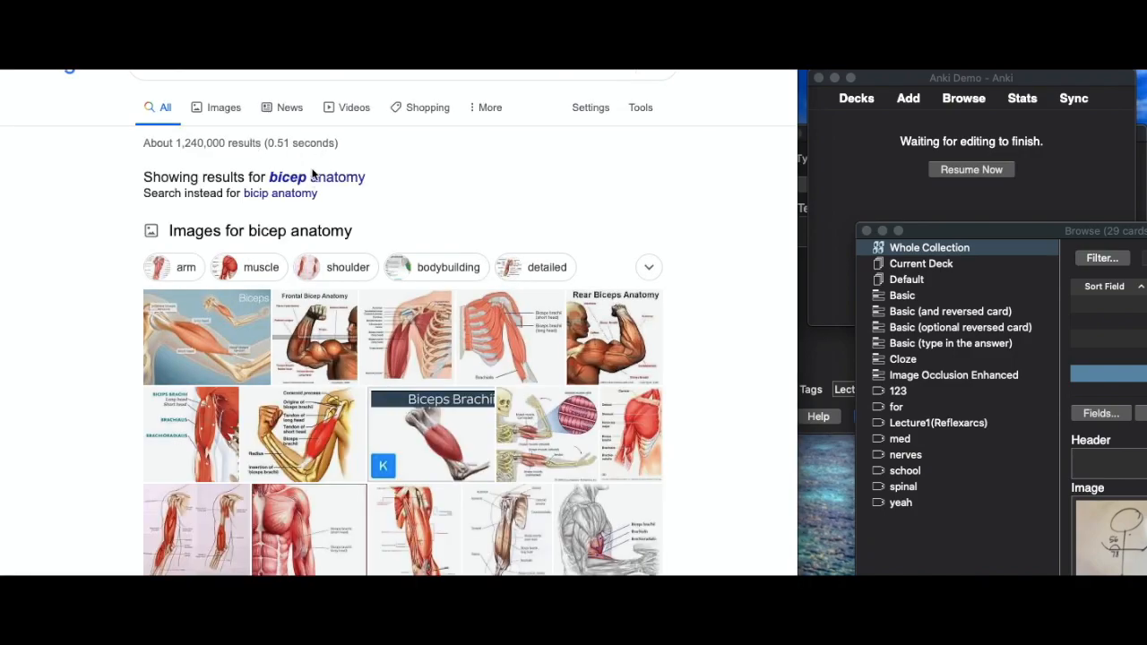
left_click(310, 176)
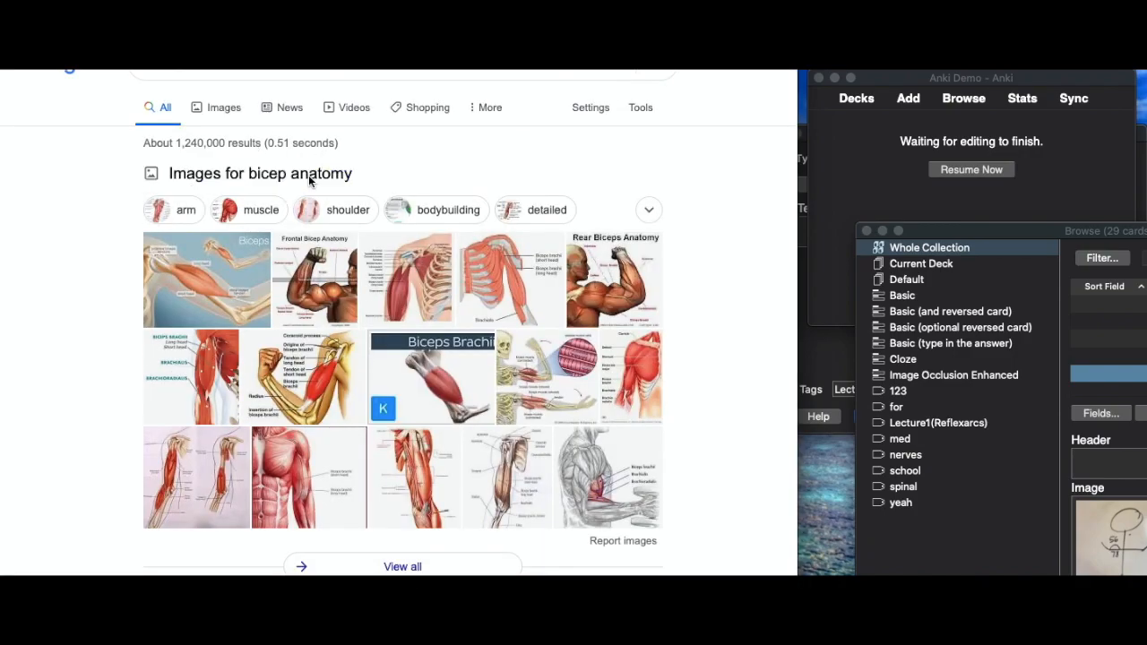
left_click(223, 110)
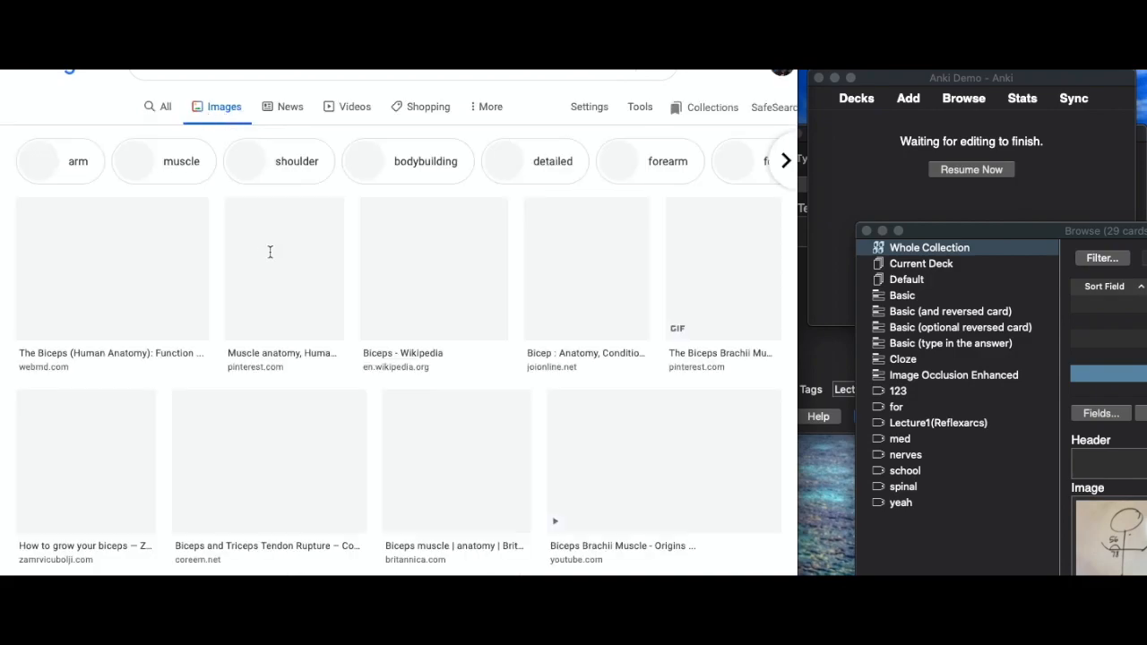
left_click(167, 303)
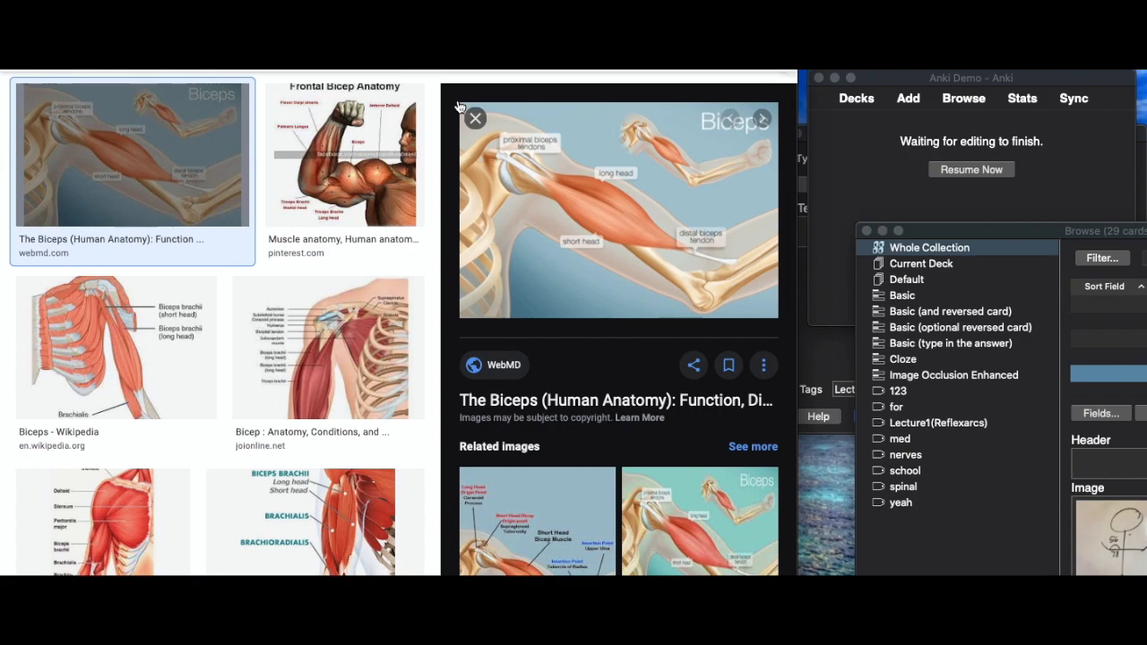
- Capture the WebMD biceps diagram and load Screen Shot 2021-01-09 at 1.26.31 PM into Anki's image occlusion editor
left_click_drag(458, 101, 780, 320)
left_click(832, 361)
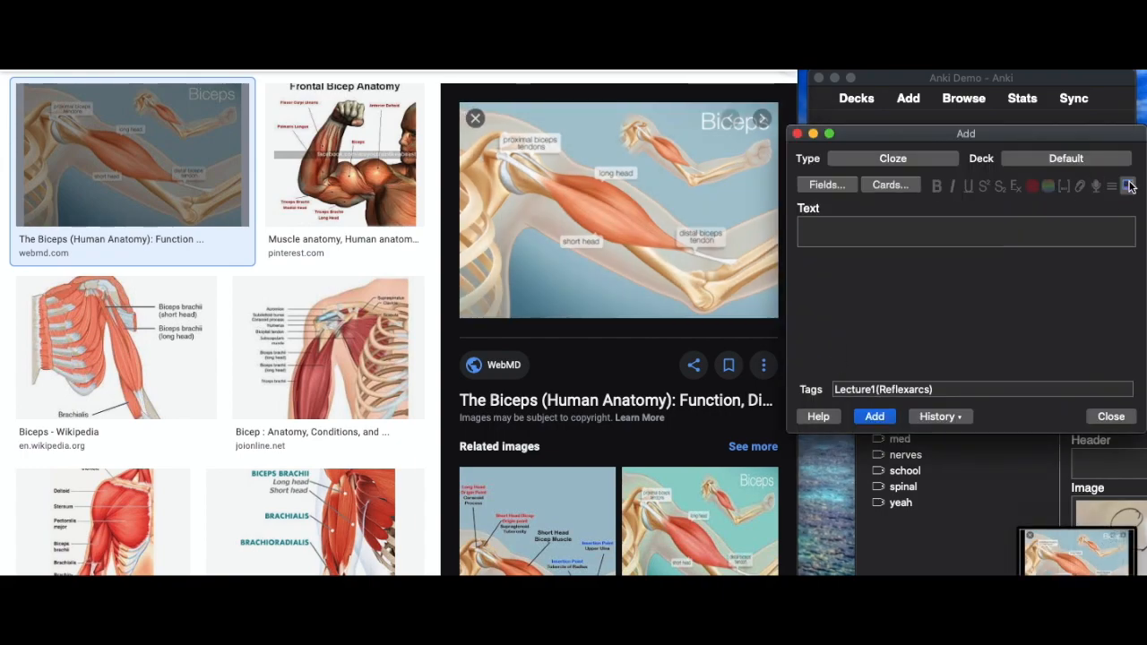
left_click(1079, 186)
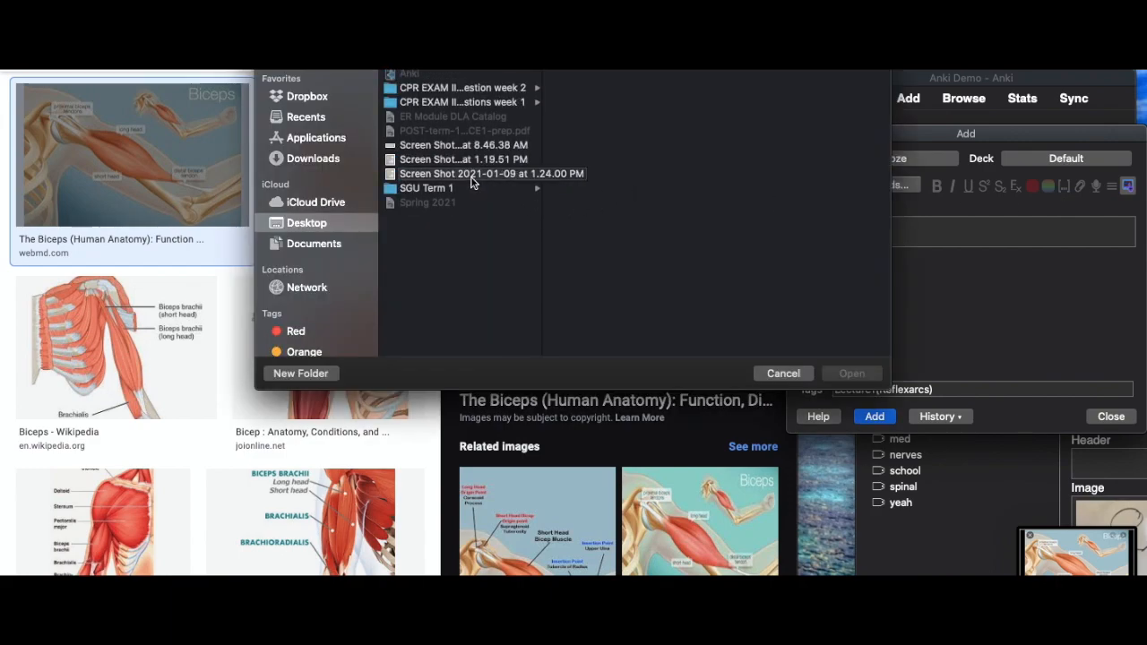
left_click(475, 188)
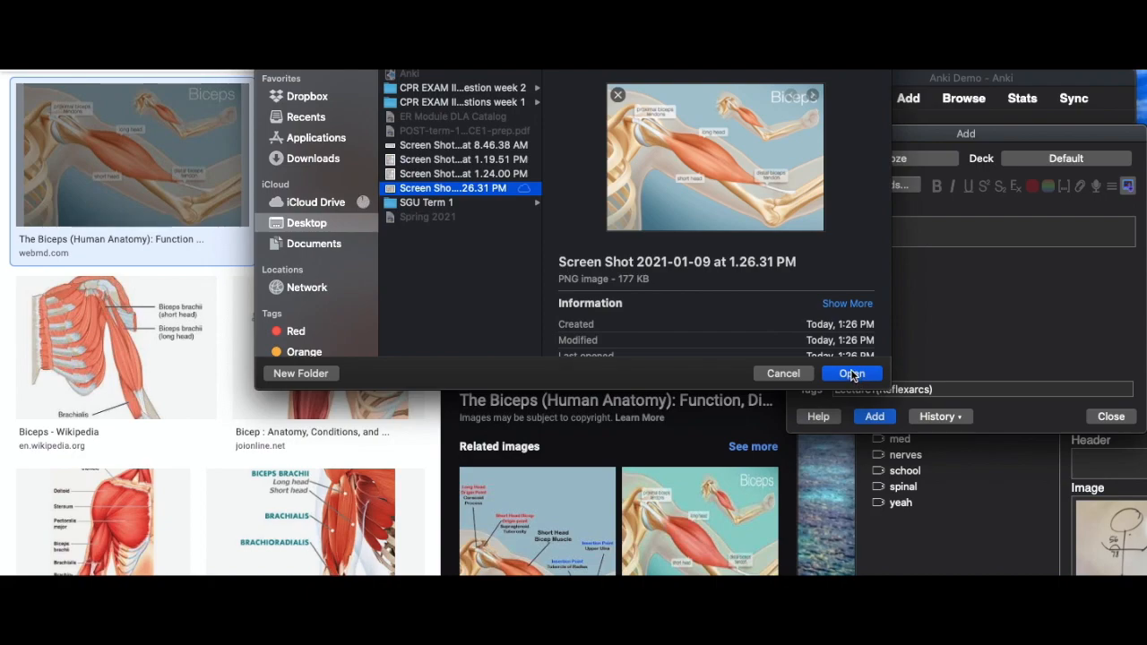
left_click(852, 375)
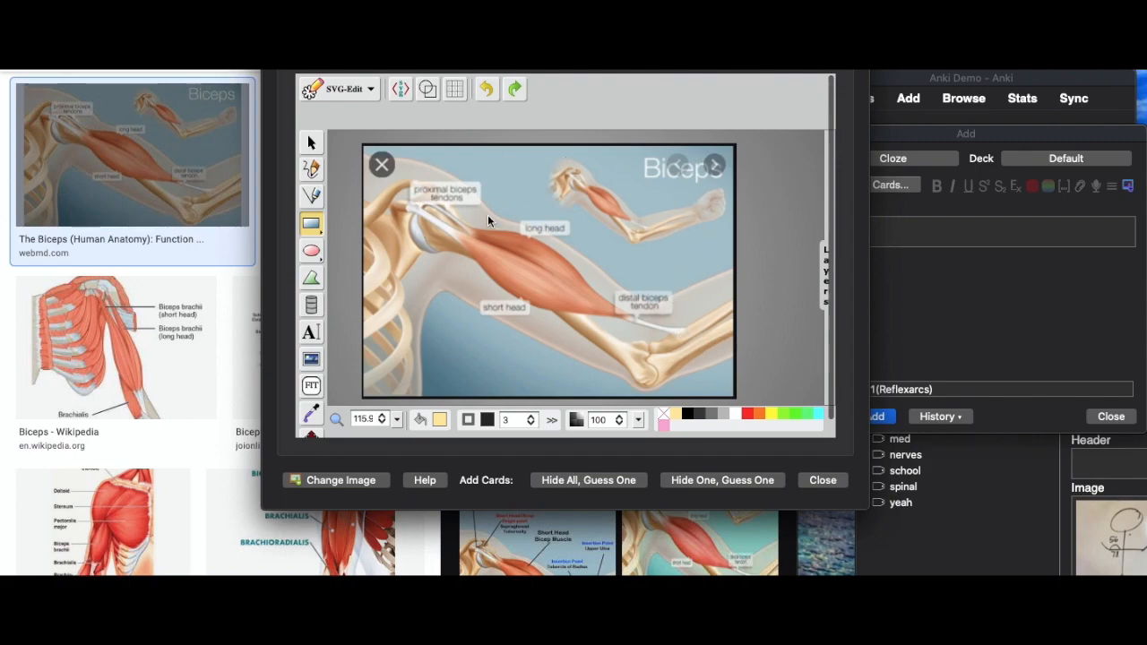
- Mask the biceps diagram's labels: proximal biceps tendons, long head, short head and distal biceps tendon
mouse_move(410, 180)
left_mouse_down()
mouse_move(466, 214)
mouse_move(484, 207)
mouse_move(577, 237)
left_mouse_up()
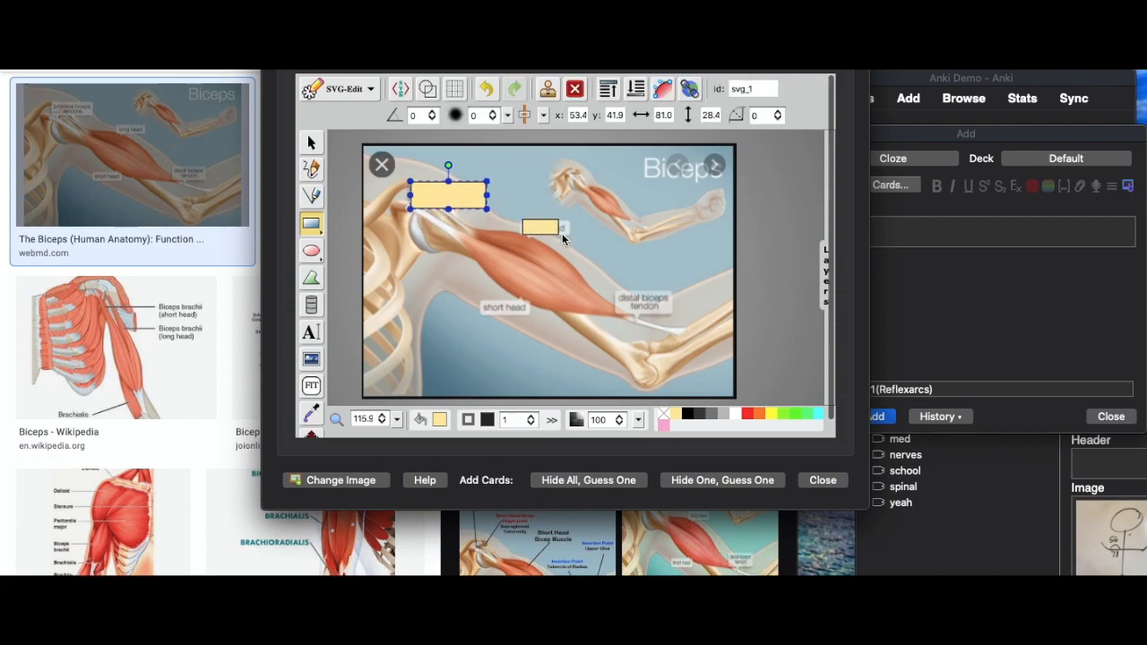
left_click_drag(530, 320, 531, 320)
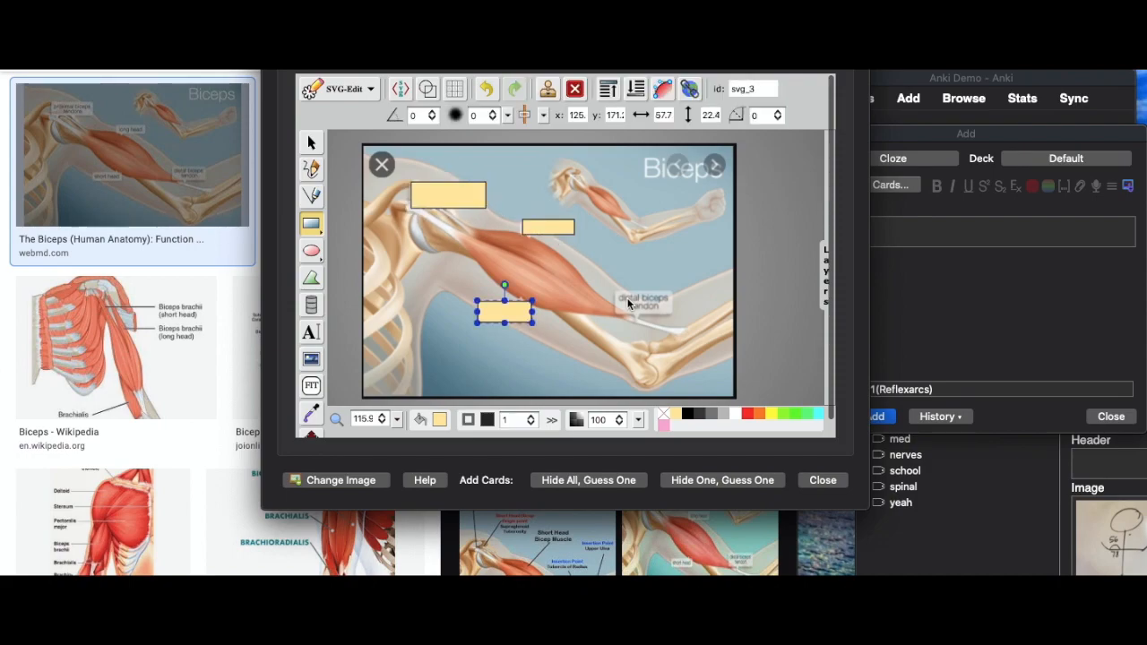
left_click_drag(615, 290, 672, 315)
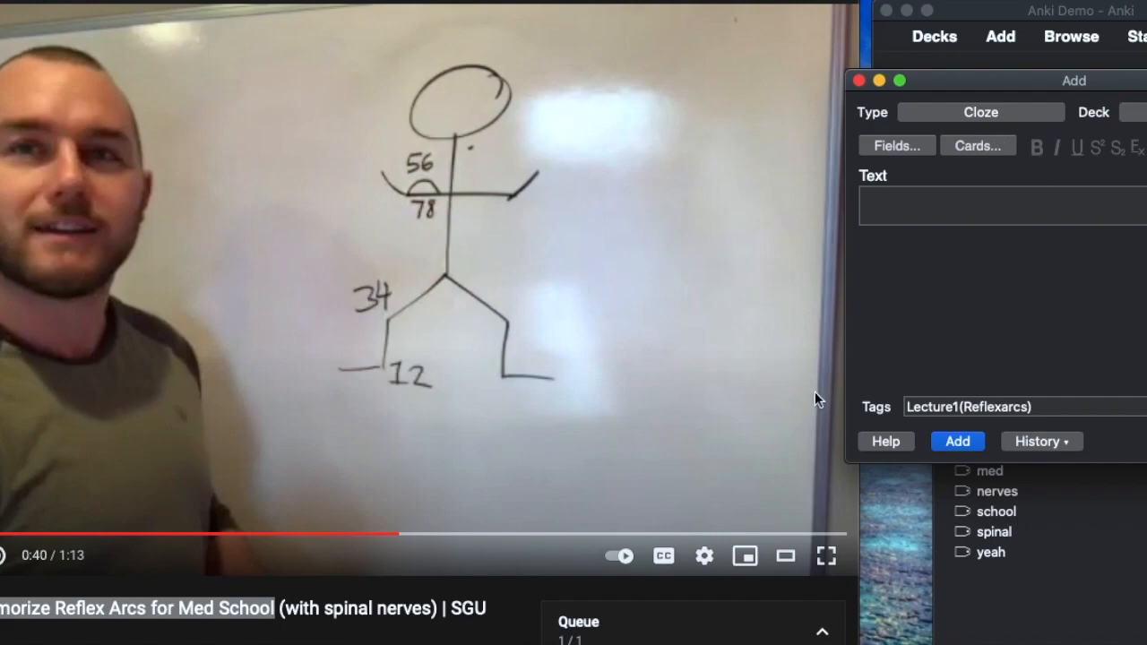
- Clear the highlighted text in the video title, and reposition and narrow the Add window so it no longer covers the video
left_click(322, 624)
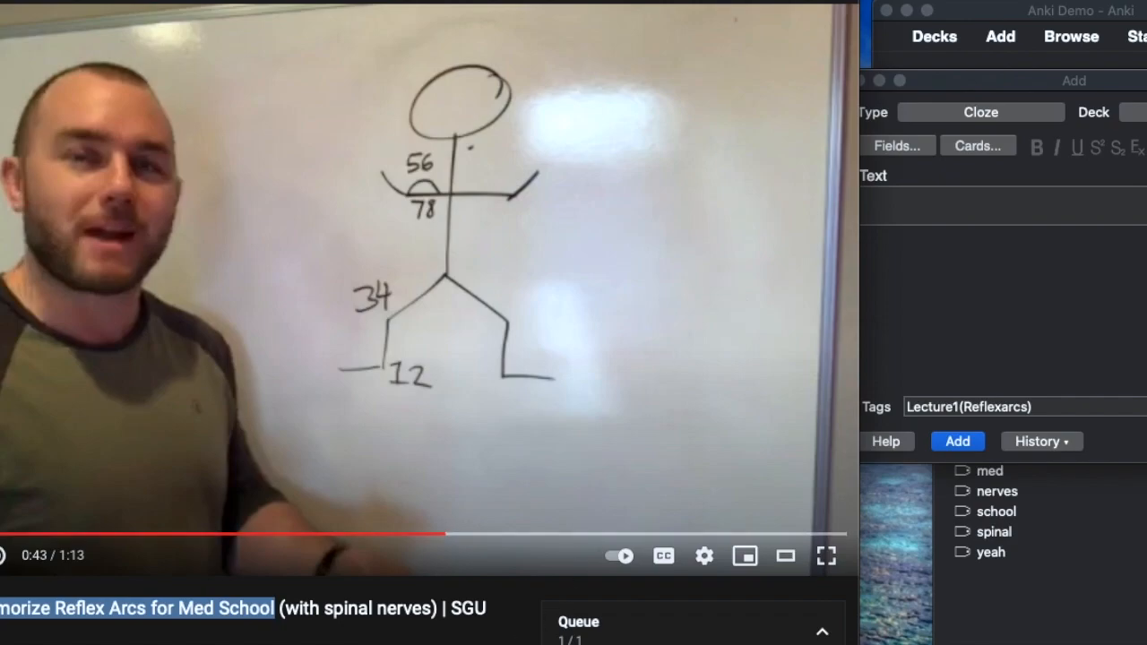
left_click(496, 643)
left_click(172, 643)
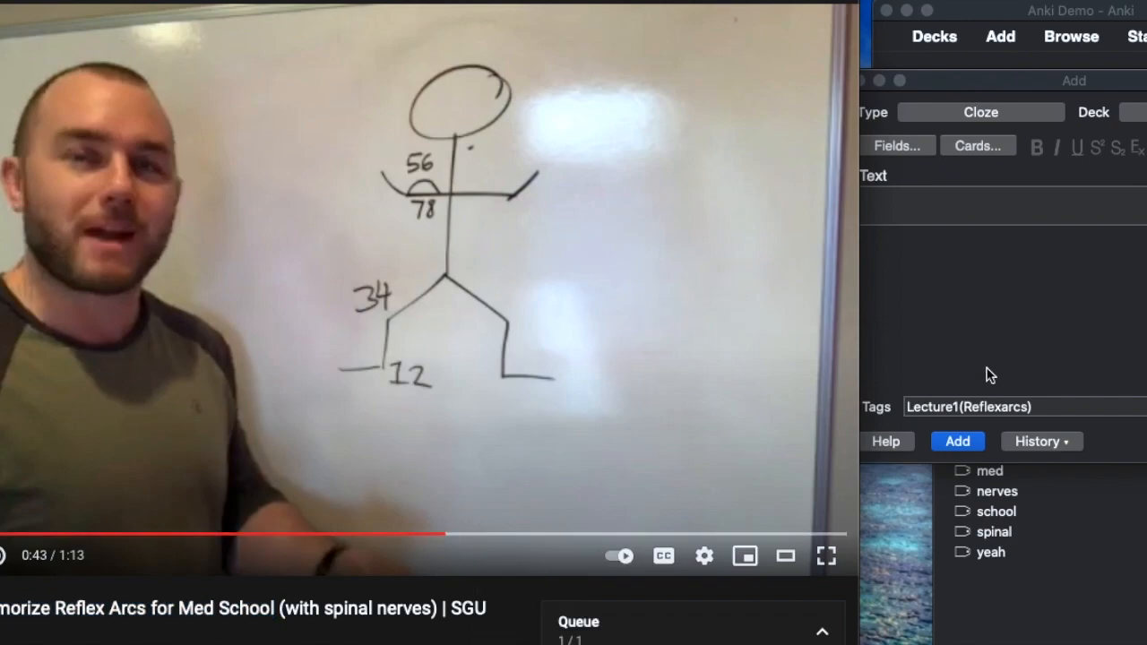
mouse_move(999, 85)
left_mouse_down()
mouse_move(1040, 80)
mouse_move(914, 80)
mouse_move(1003, 80)
mouse_move(984, 85)
left_mouse_up()
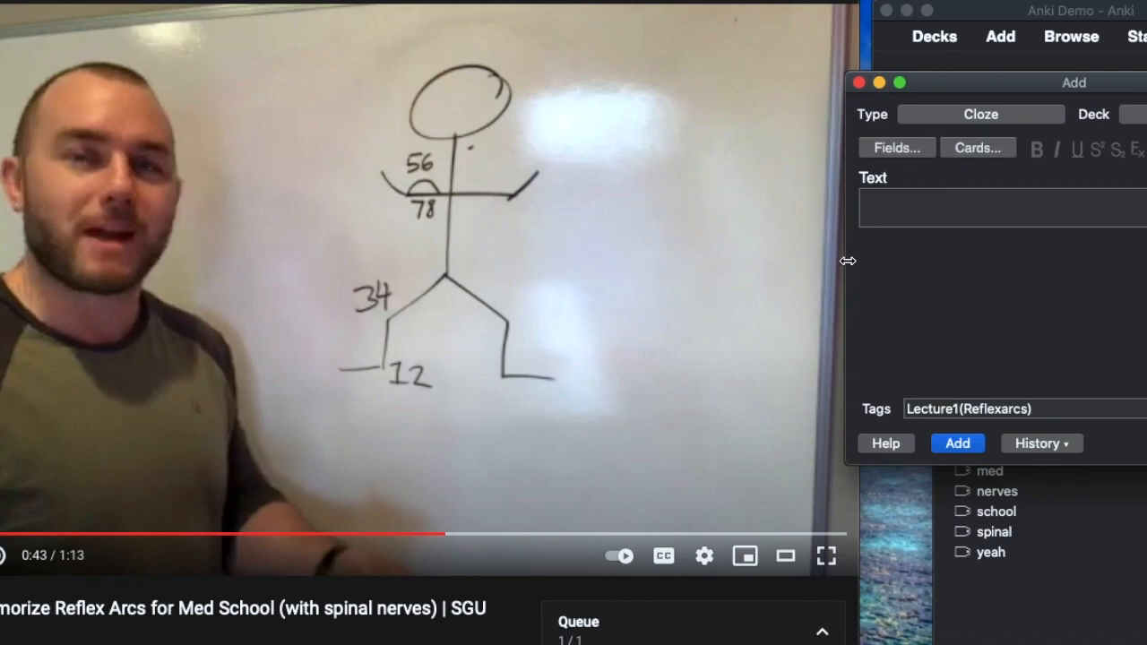
left_click_drag(847, 260, 862, 261)
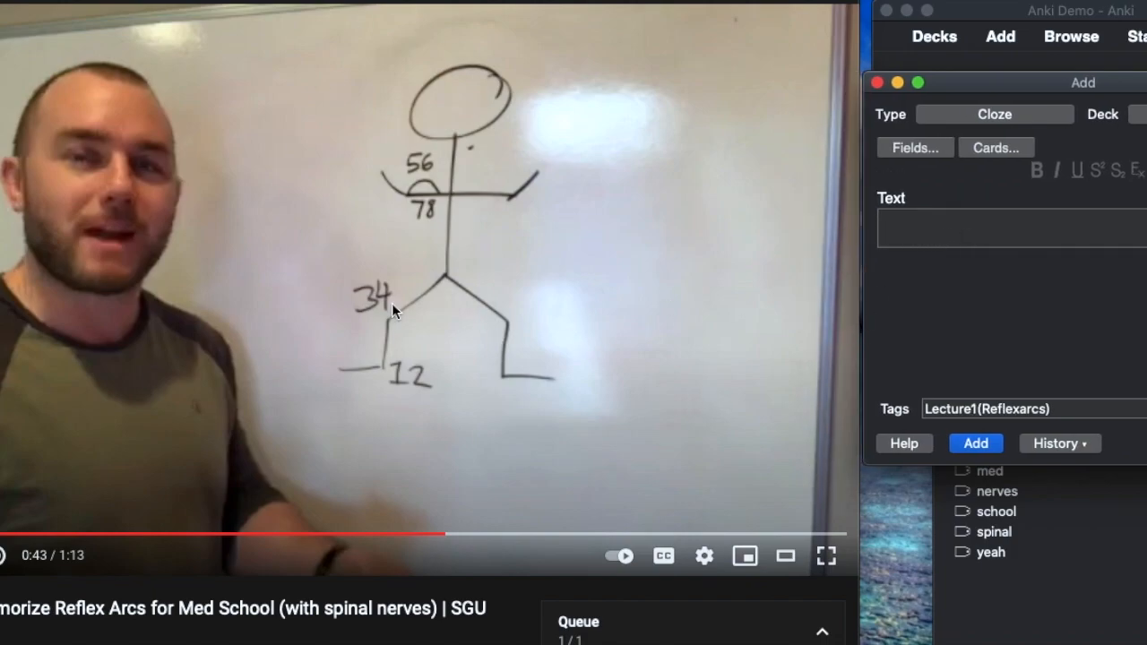
- Enter the question "What are the spinal nerves for the Biceps?" with options A. 1,2; B. 3,4; C. 4,5; D. 5,6; E. 7,8; F. 9,10
left_click(918, 230)
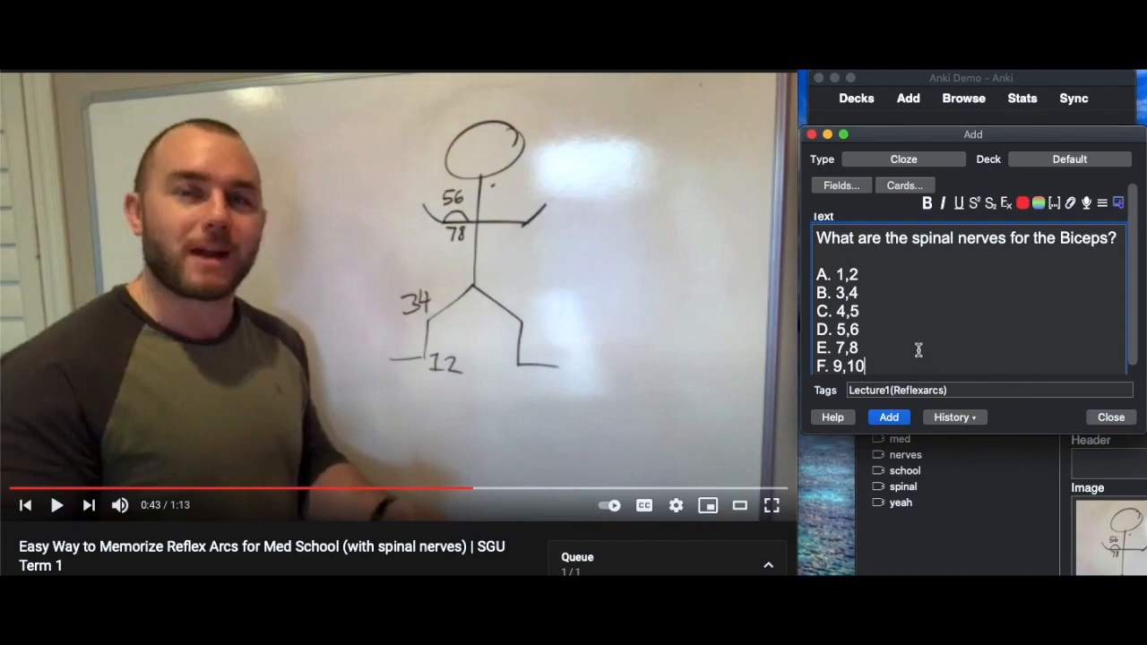
scroll(918, 347, "down", 1)
key("Return")
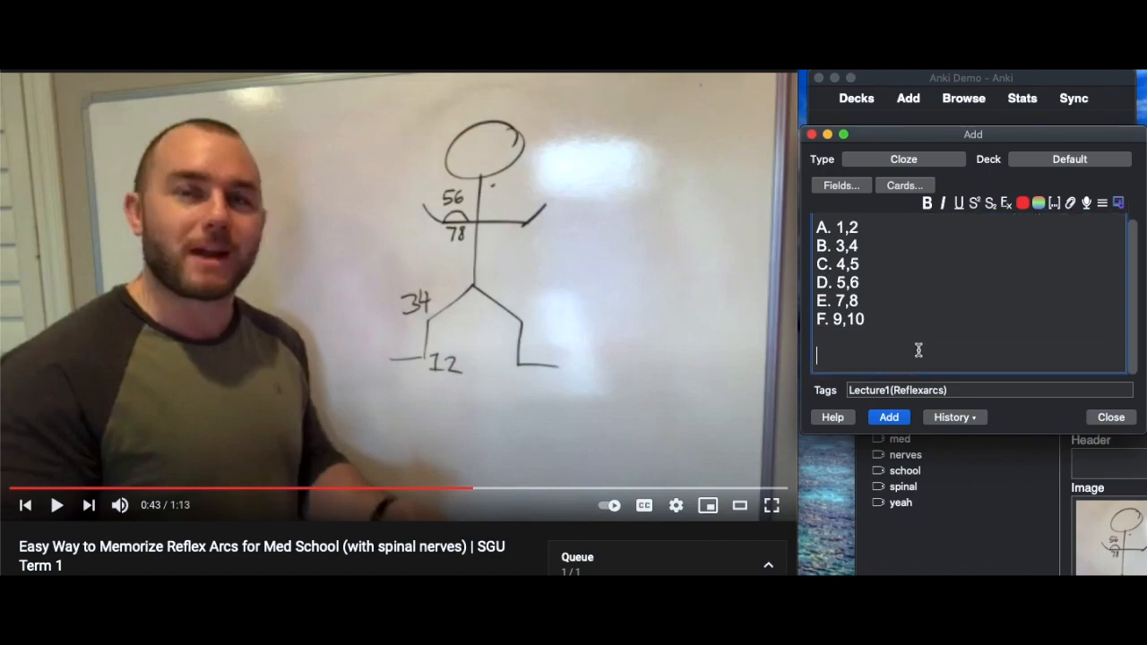
scroll(910, 262, "up", 2)
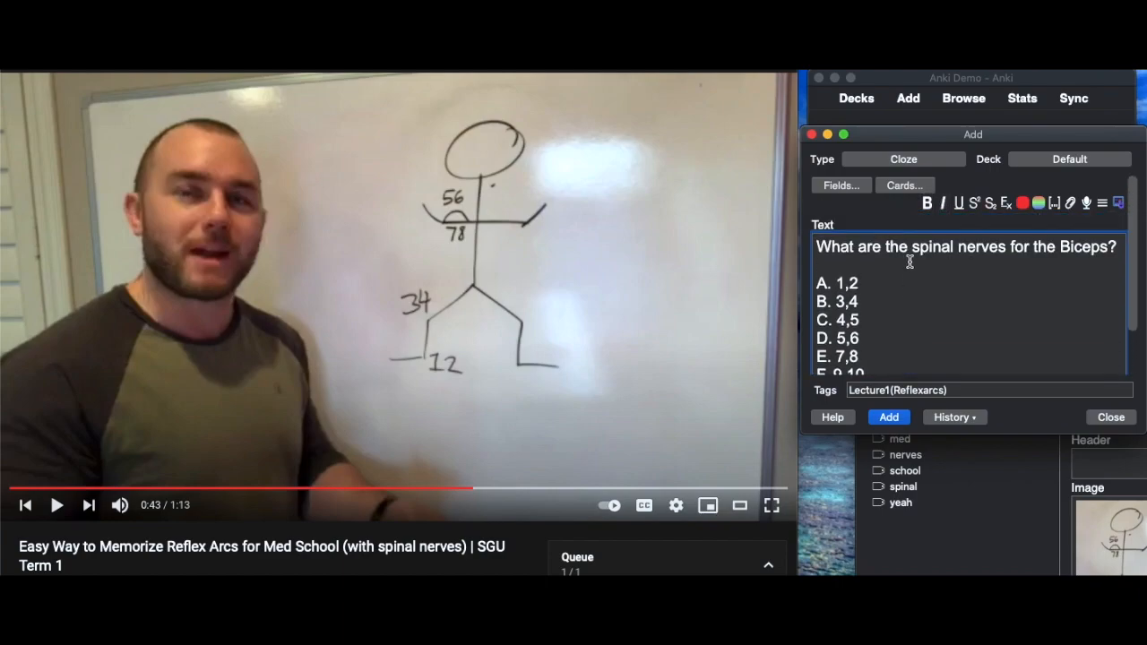
- Add the answer "D. because it is!" below the options as a c1 cloze deletion
scroll(911, 328, "down", 3)
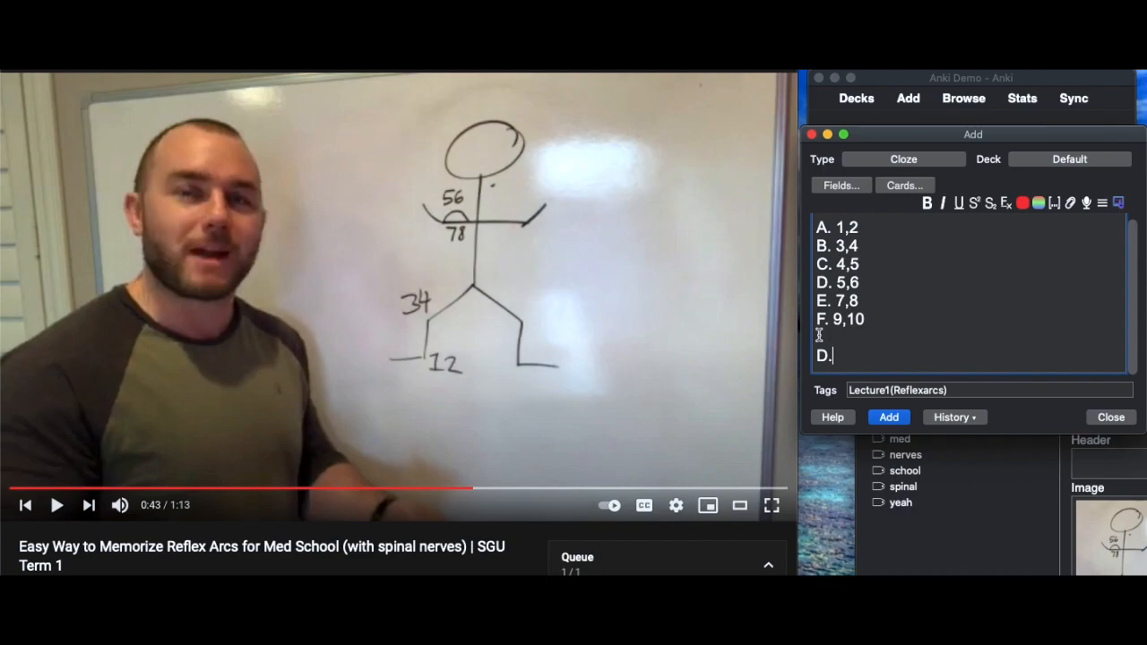
left_click_drag(840, 356, 817, 356)
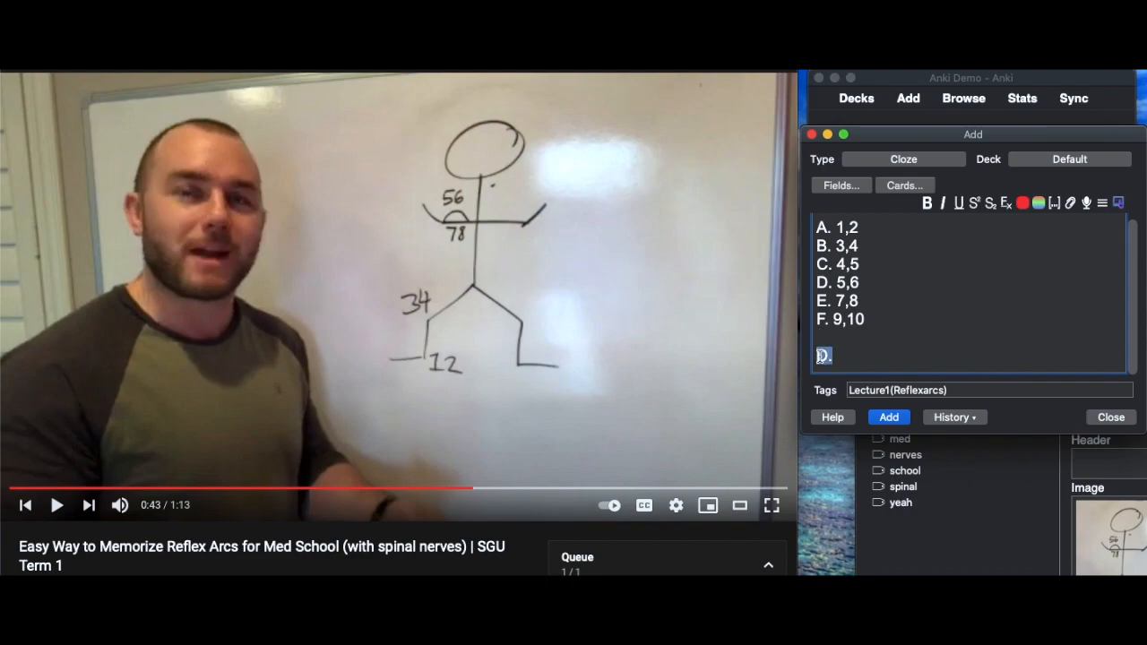
left_click(1056, 202)
type("because it is!")
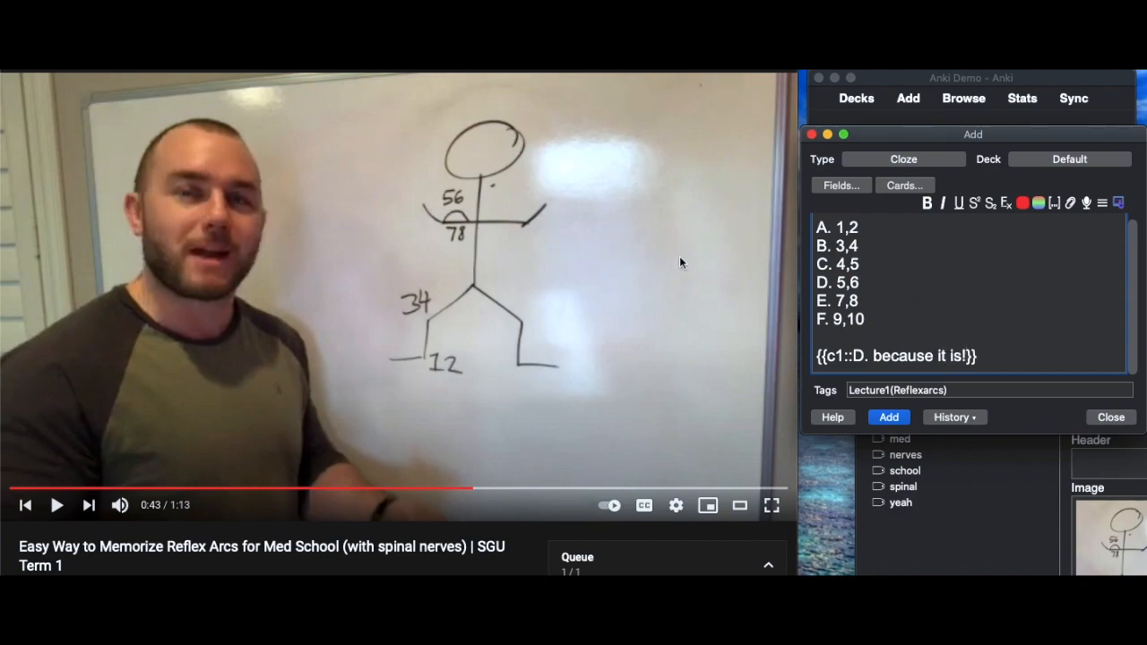
- Capture the stick figure from the video and insert the screenshot inside the cloze after the answer text
key("super+shift+4")
left_click_drag(370, 97, 628, 416)
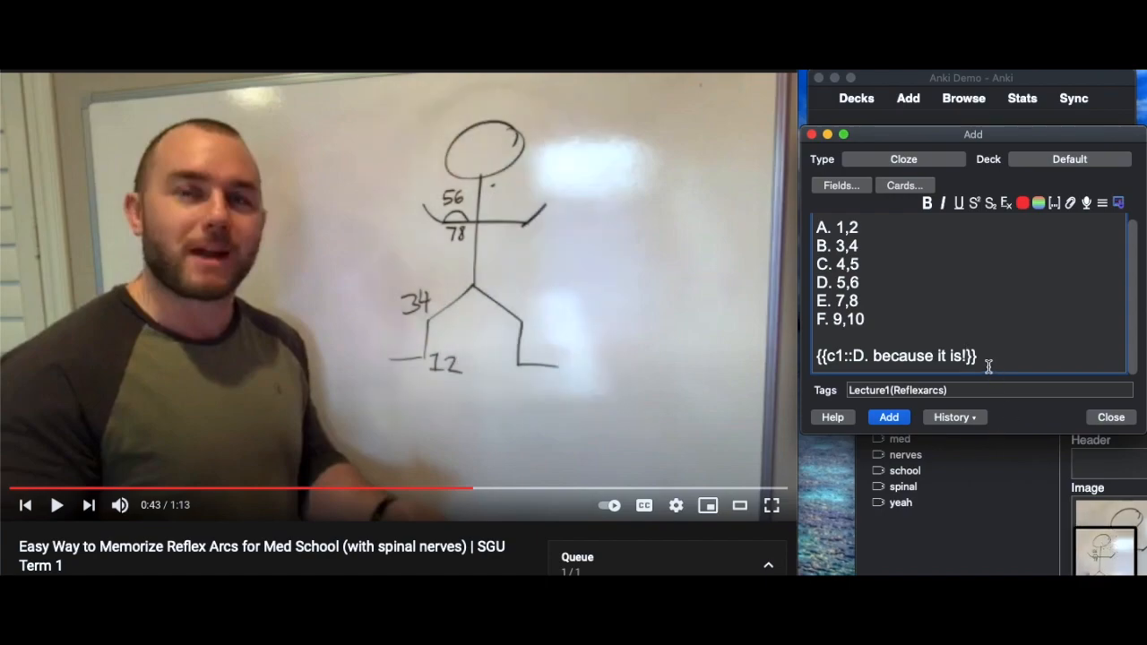
left_click_drag(1095, 553, 959, 339)
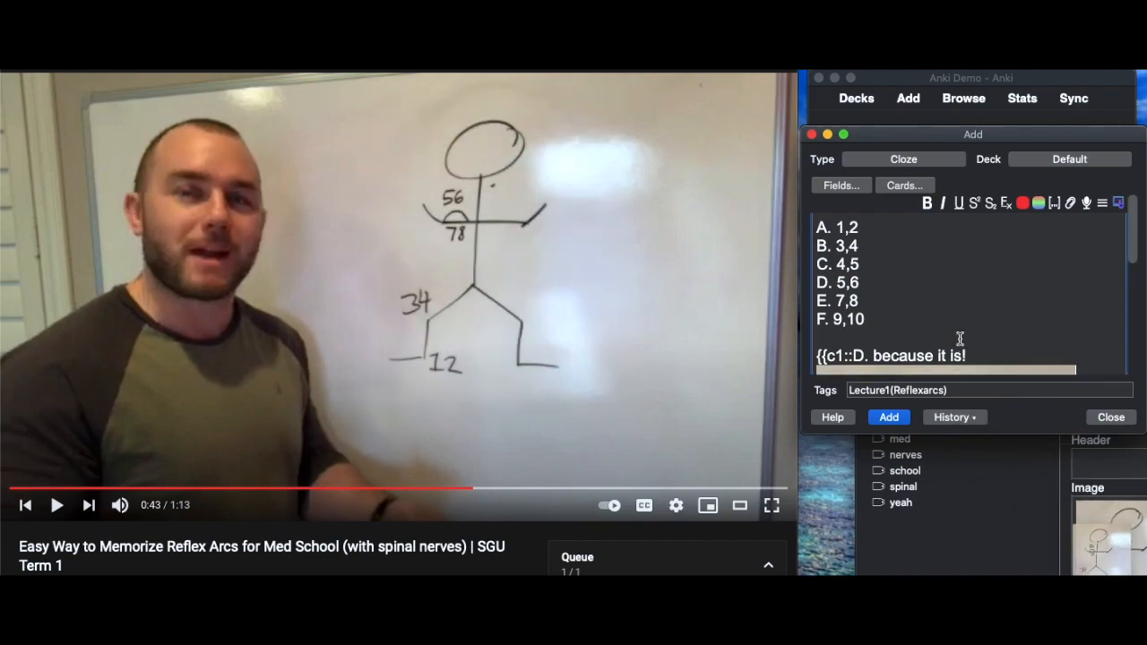
- Review the cloze note from the question and answer options through to the stick figure image
scroll(1045, 359, "up", 5)
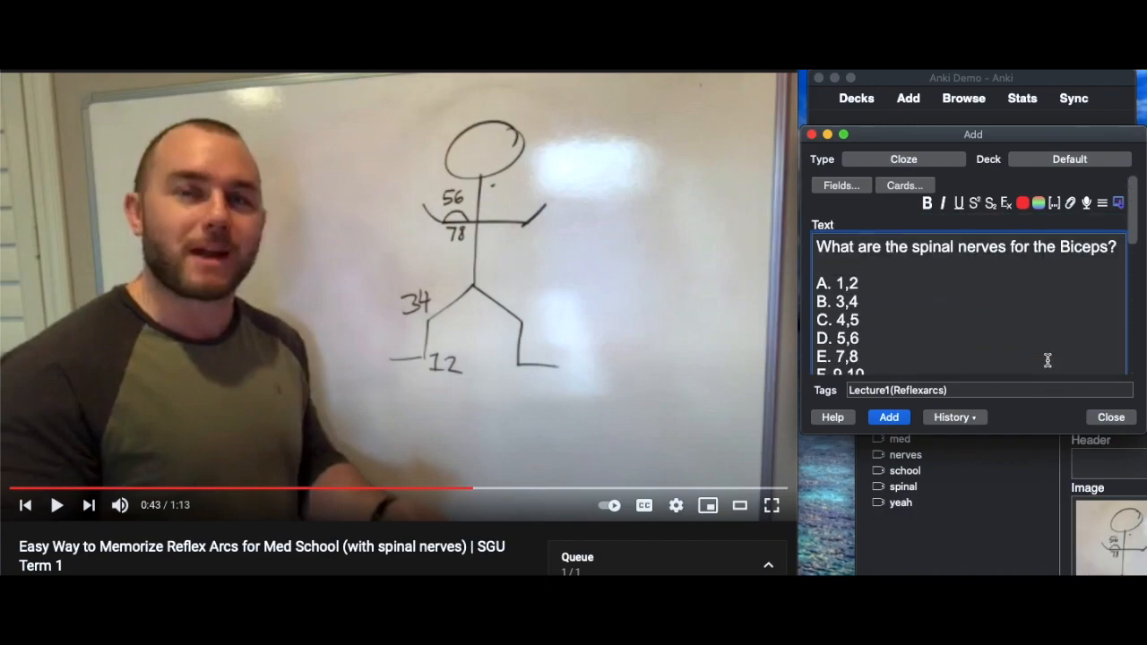
scroll(1040, 354, "down", 3)
scroll(959, 319, "down", 5)
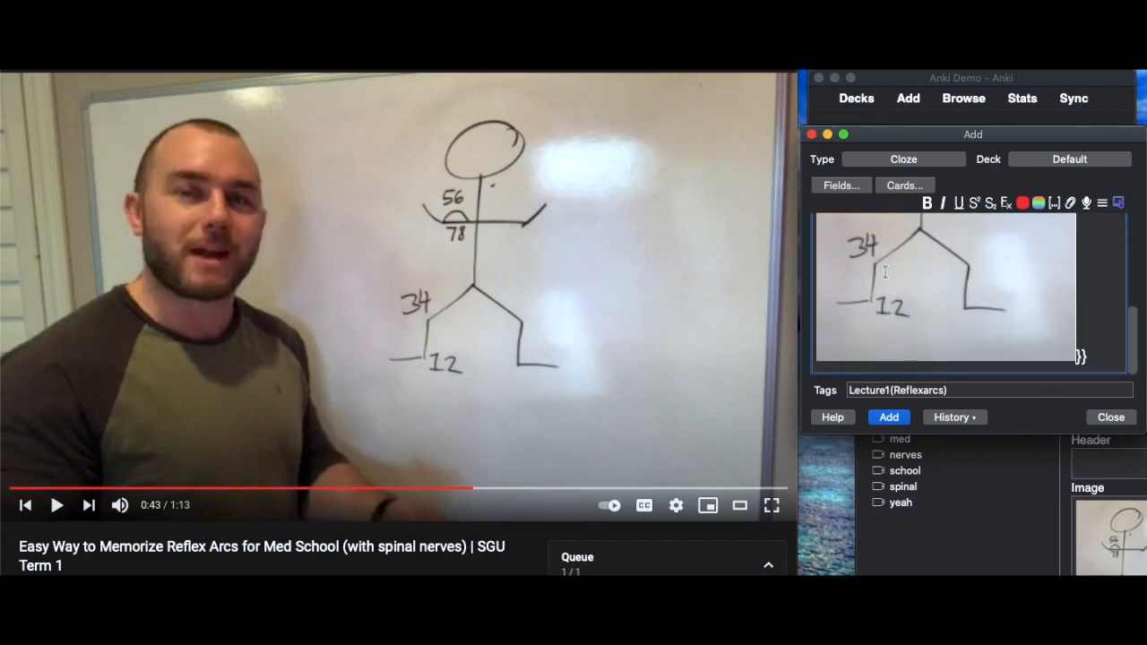
scroll(893, 315, "up", 10)
scroll(934, 284, "down", 3)
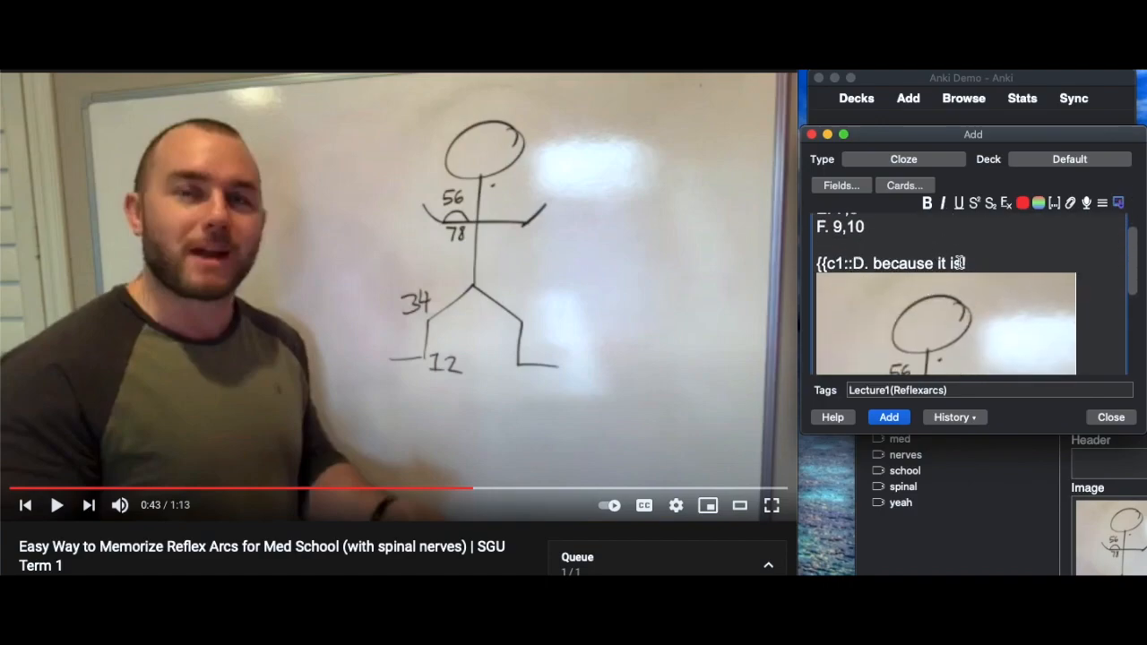
scroll(954, 318, "down", 5)
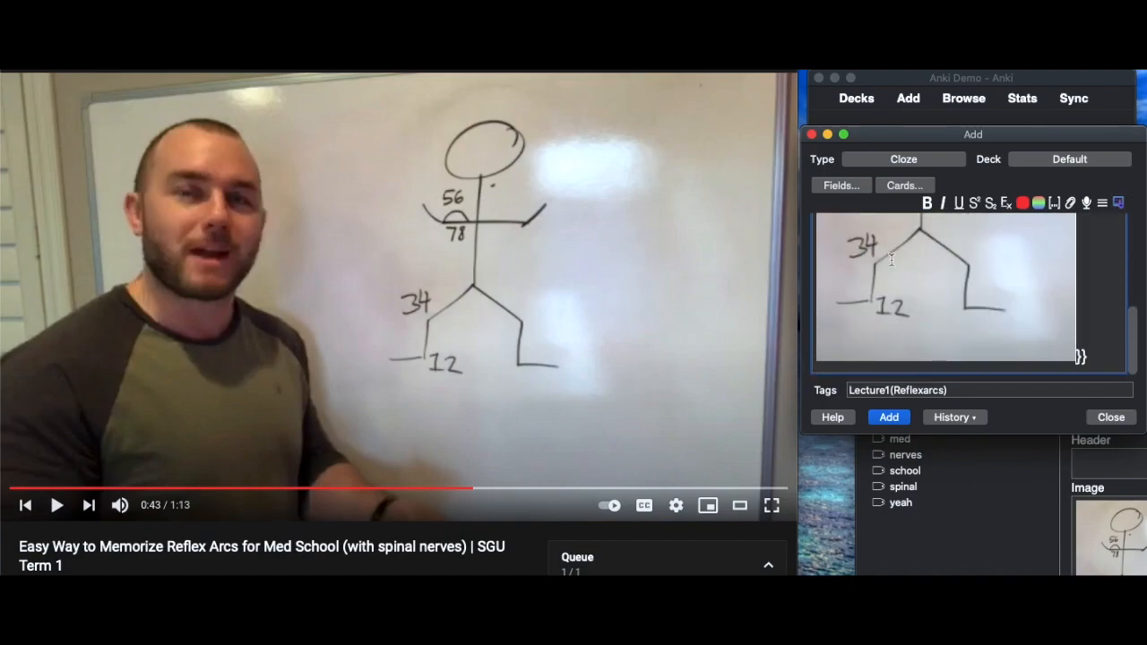
scroll(878, 304, "up", 2)
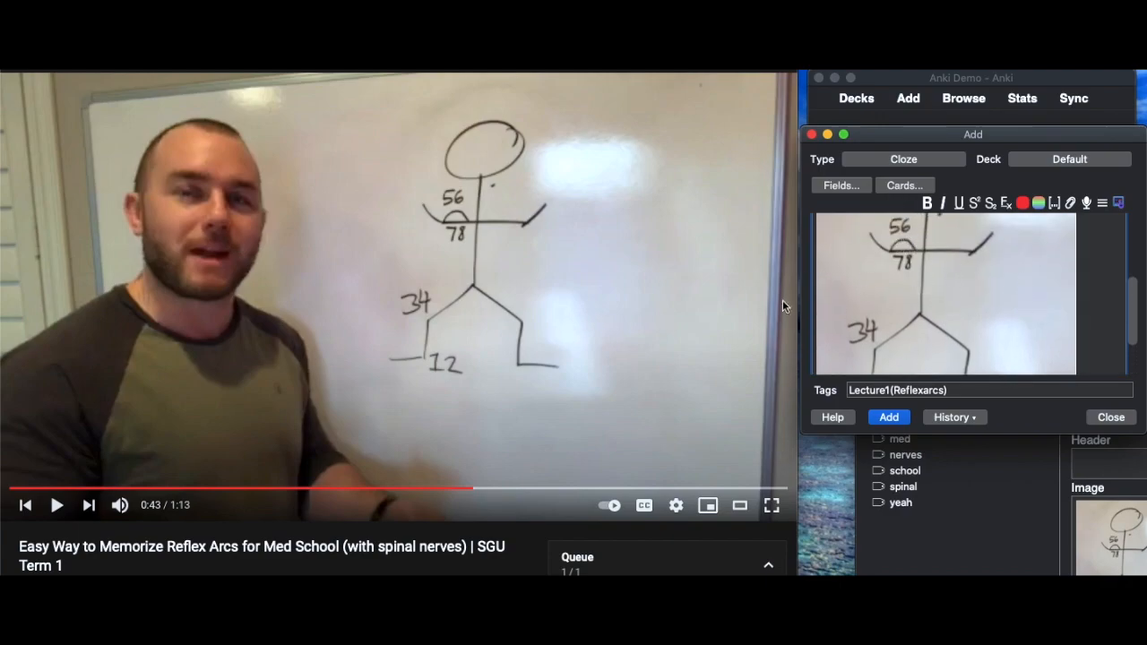
scroll(903, 303, "up", 2)
scroll(903, 303, "up", 5)
scroll(905, 301, "down", 3)
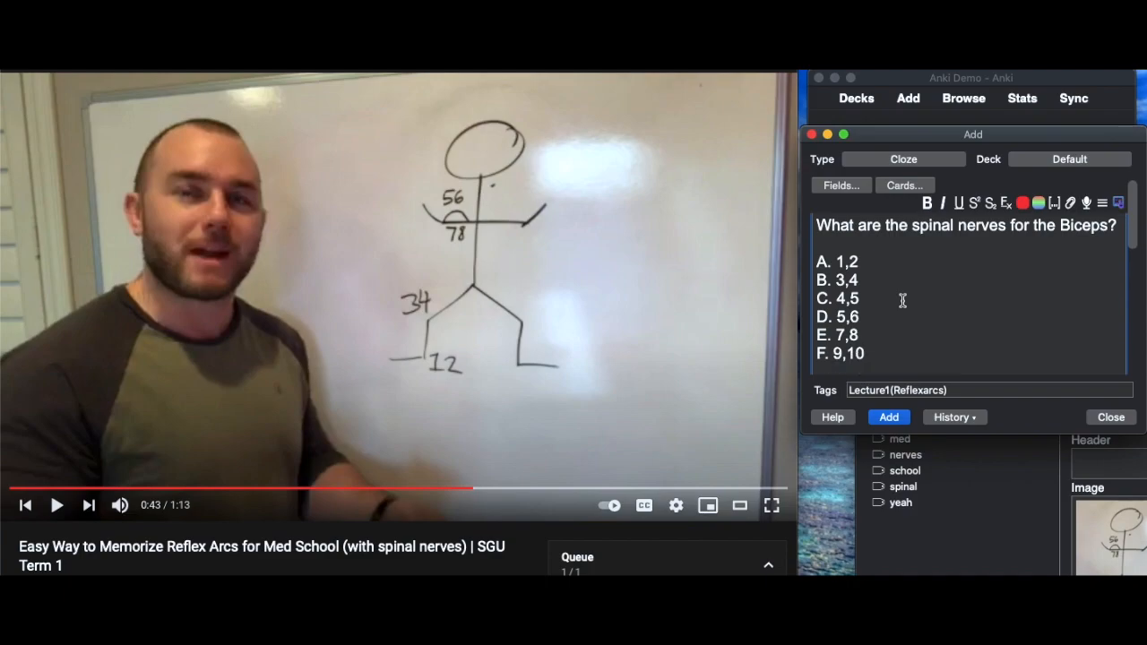
scroll(903, 304, "up", 3)
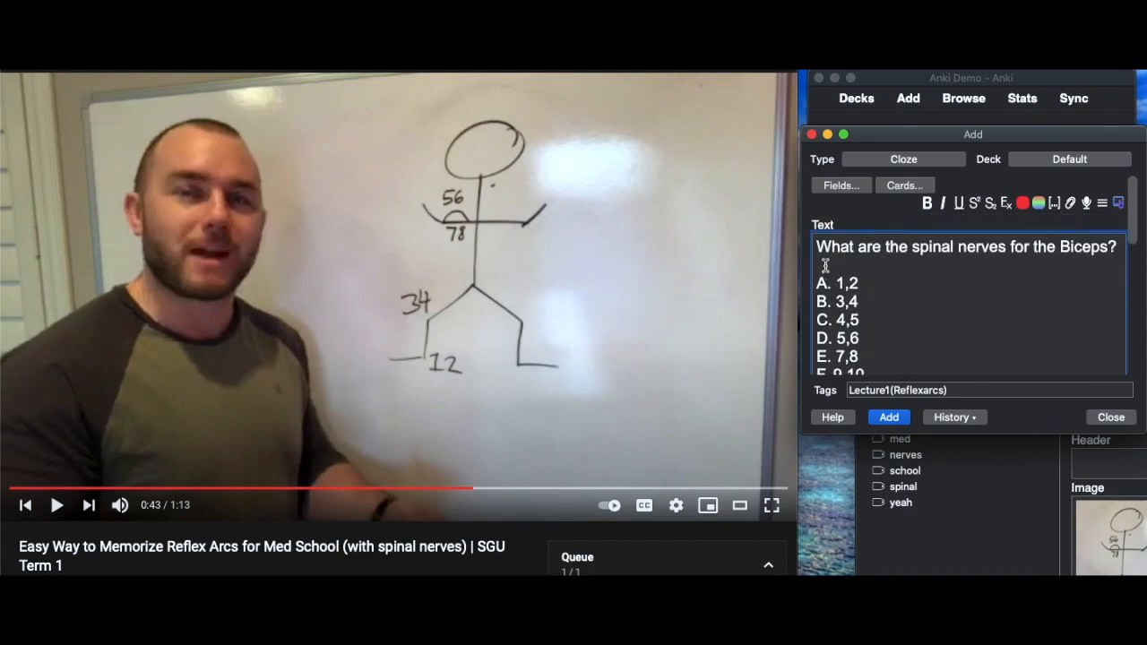
scroll(950, 258, "down", 6)
- Extend the question so that it ends with "Biceps relfex?"
scroll(968, 318, "up", 6)
left_click(1110, 247)
type("ref")
key("BackSpace")
key("BackSpace")
type("eflex")
- Make the Add window taller and move it up so that more of the note is visible
scroll(992, 314, "down", 3)
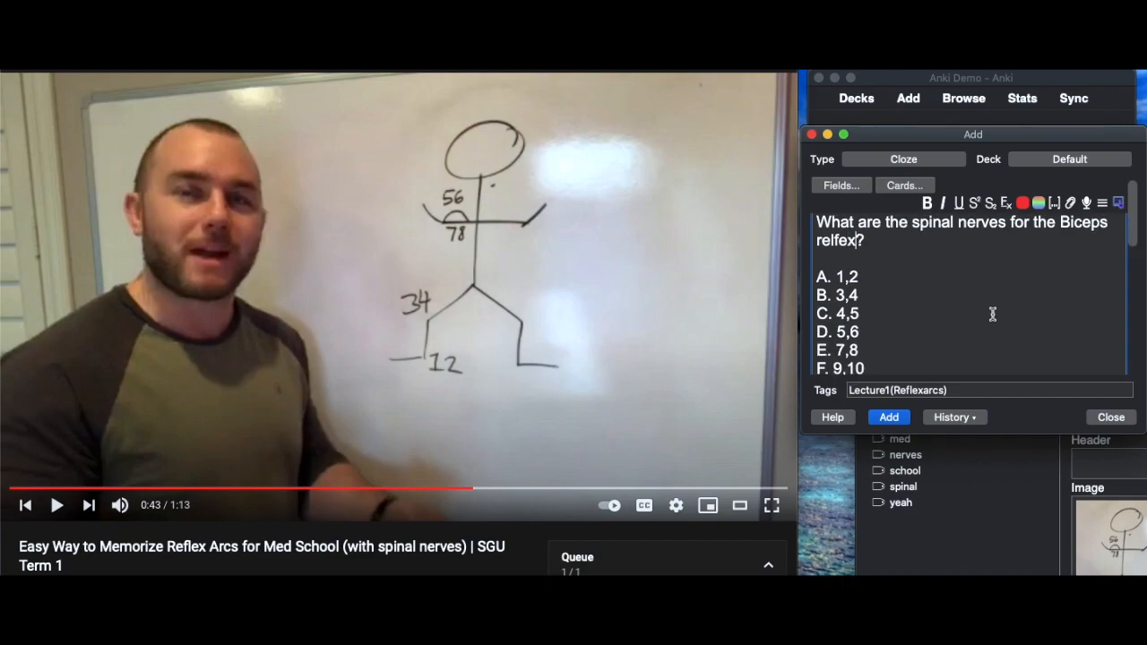
scroll(950, 274, "down", 1)
scroll(950, 273, "up", 2)
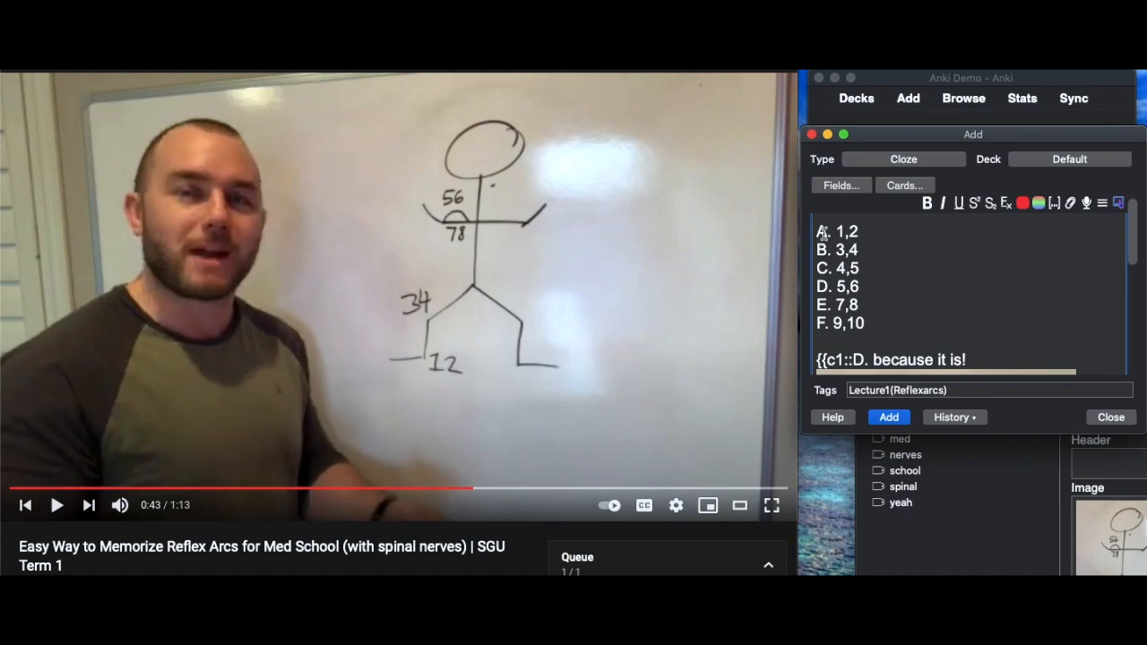
left_click_drag(980, 440, 979, 619)
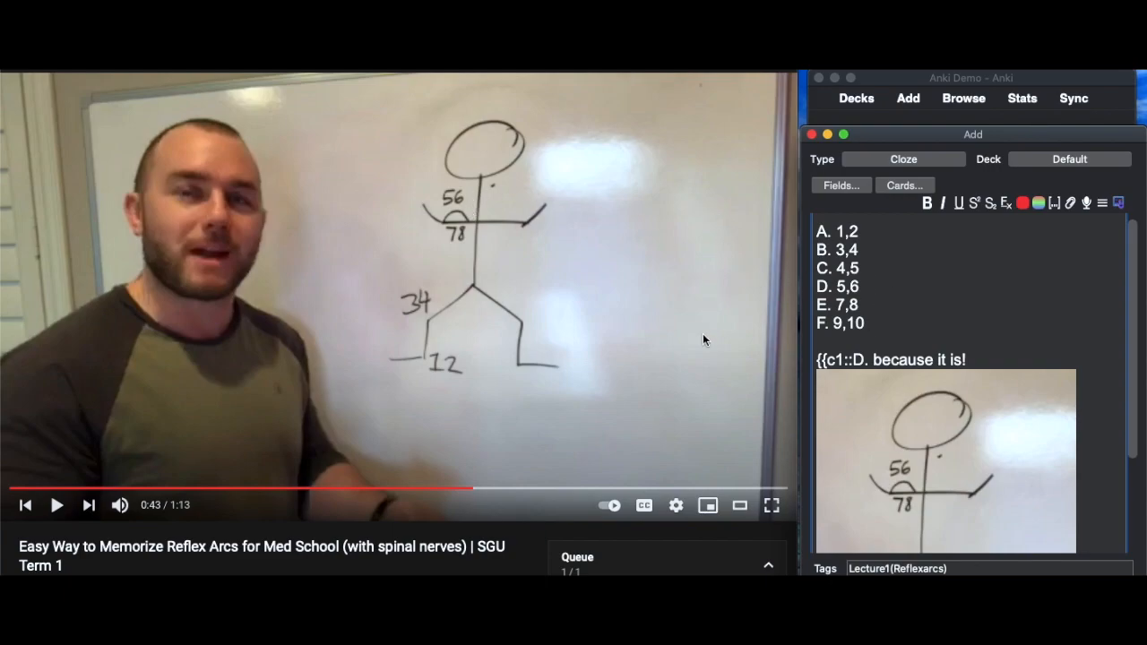
scroll(959, 267, "up", 2)
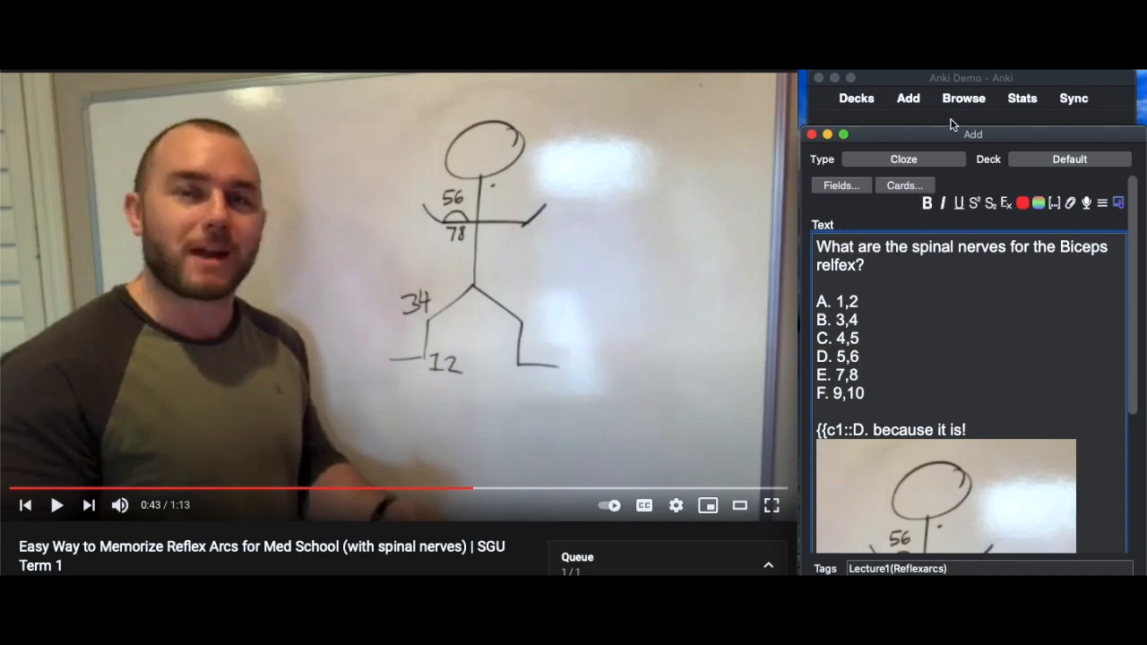
left_click_drag(937, 140, 932, 77)
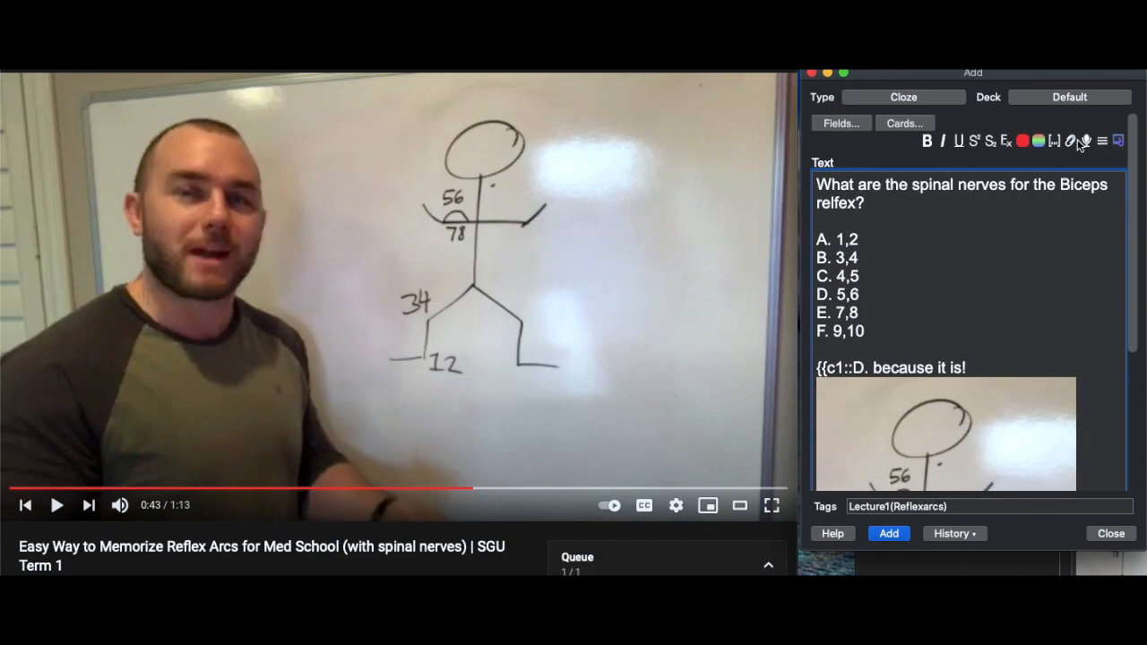
- Attach the biceps diagram screenshot taken at 1.26.31 PM on a new line after the cloze
scroll(1051, 255, "down", 5)
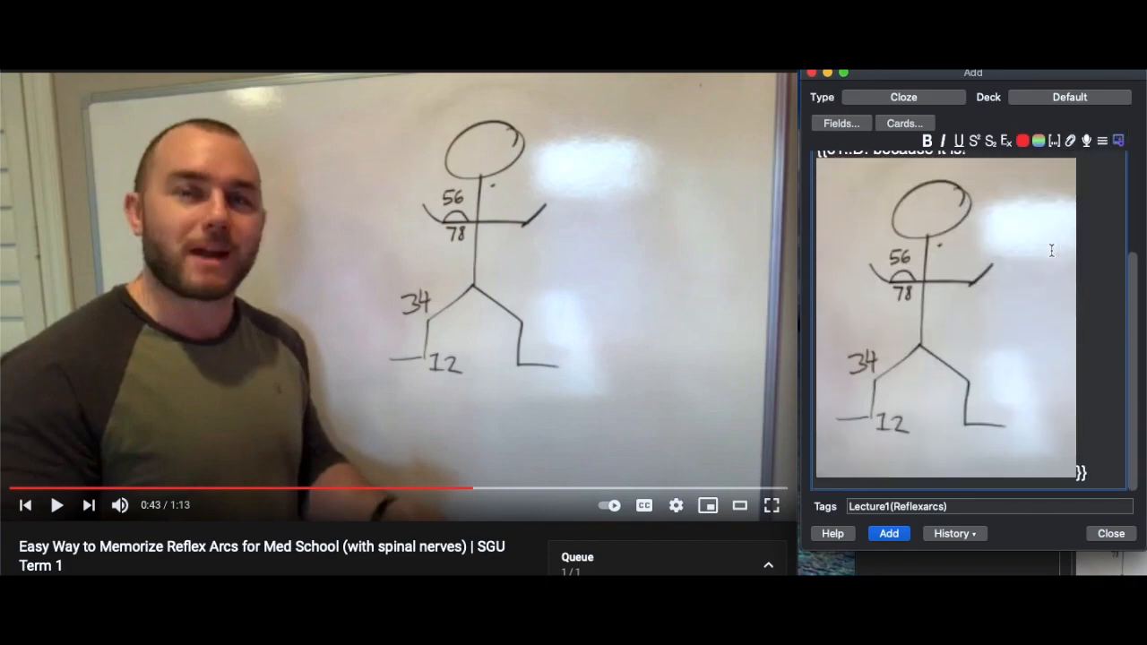
left_click(1096, 477)
key("Return")
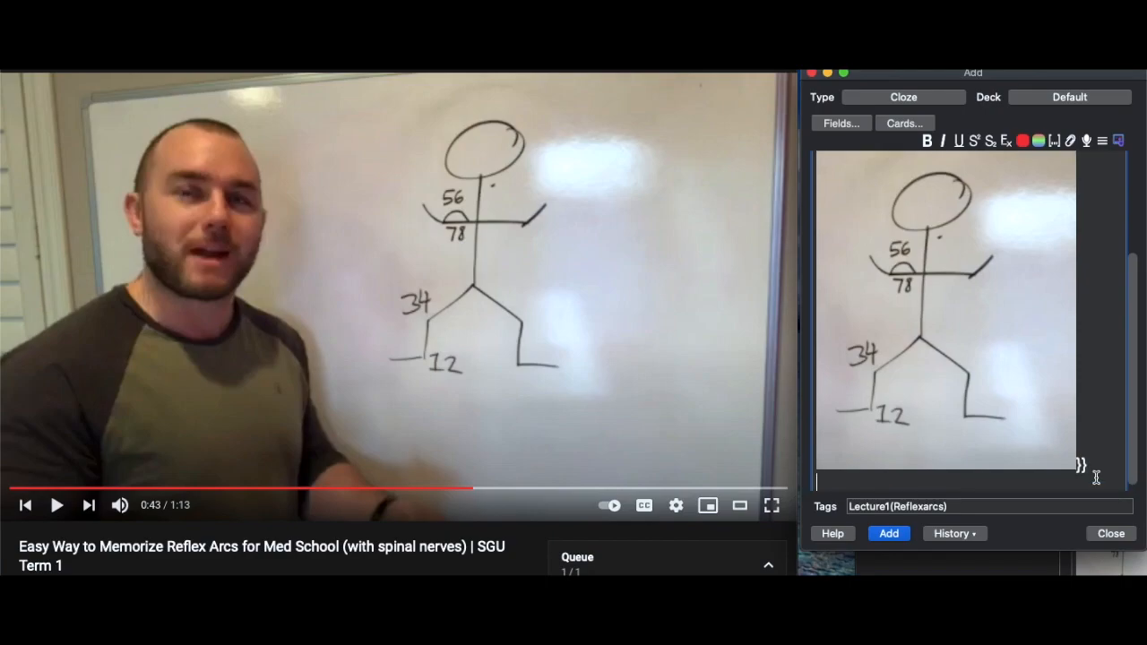
left_click(1067, 147)
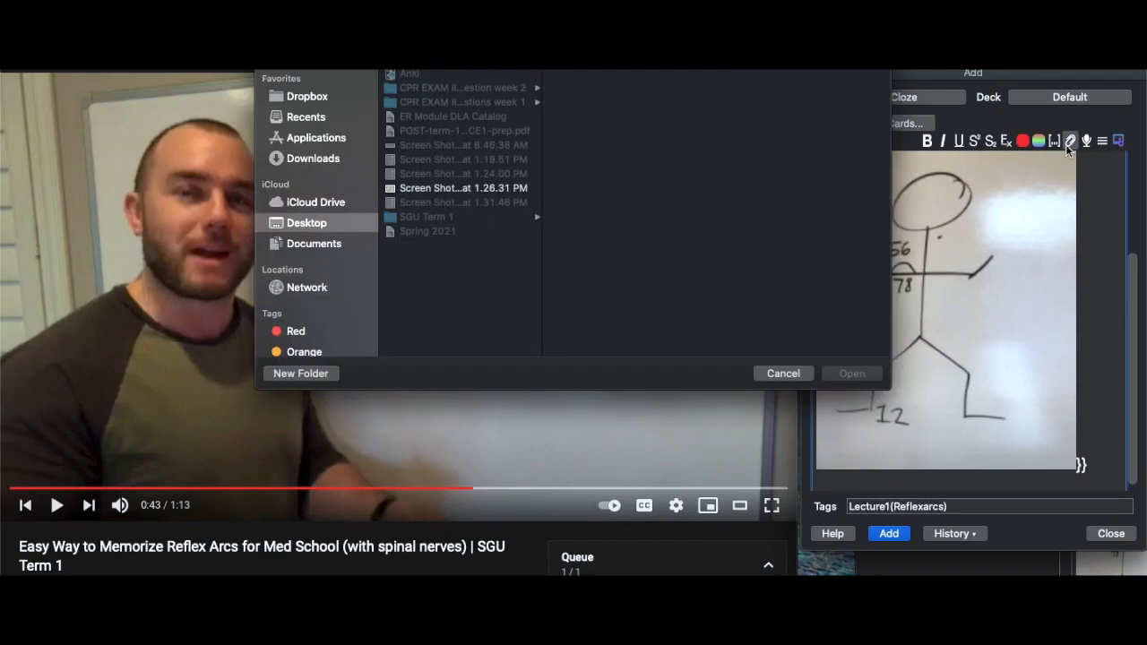
left_click(471, 187)
left_click(833, 372)
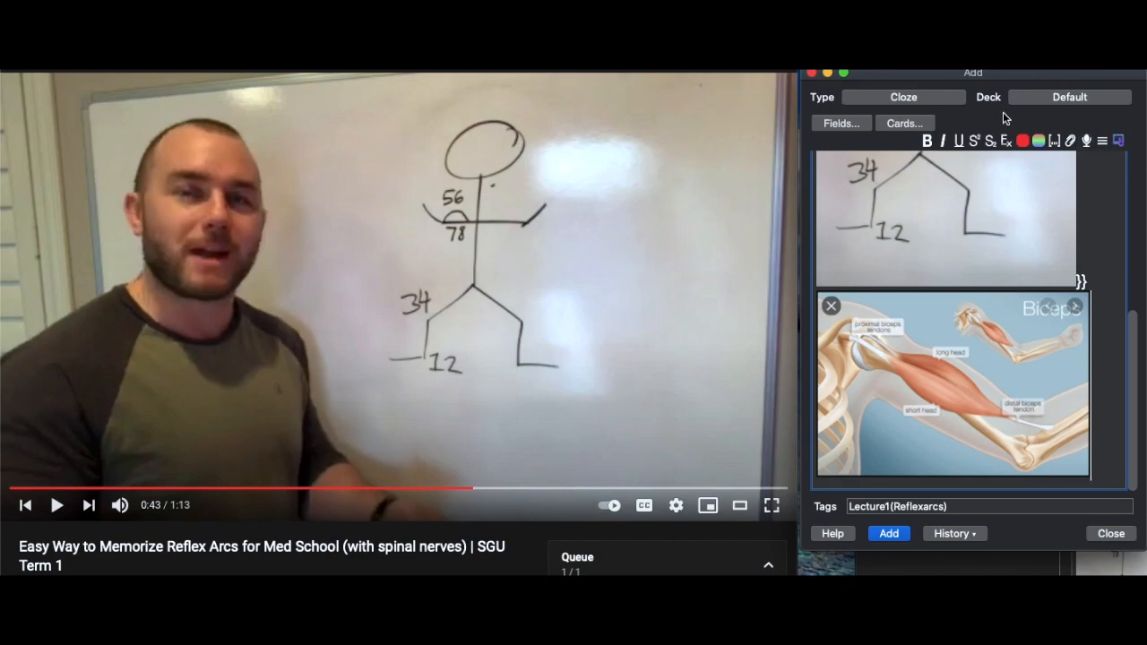
- Check the list of available note types without changing the Cloze type, and look over the note from question to images
left_click(936, 103)
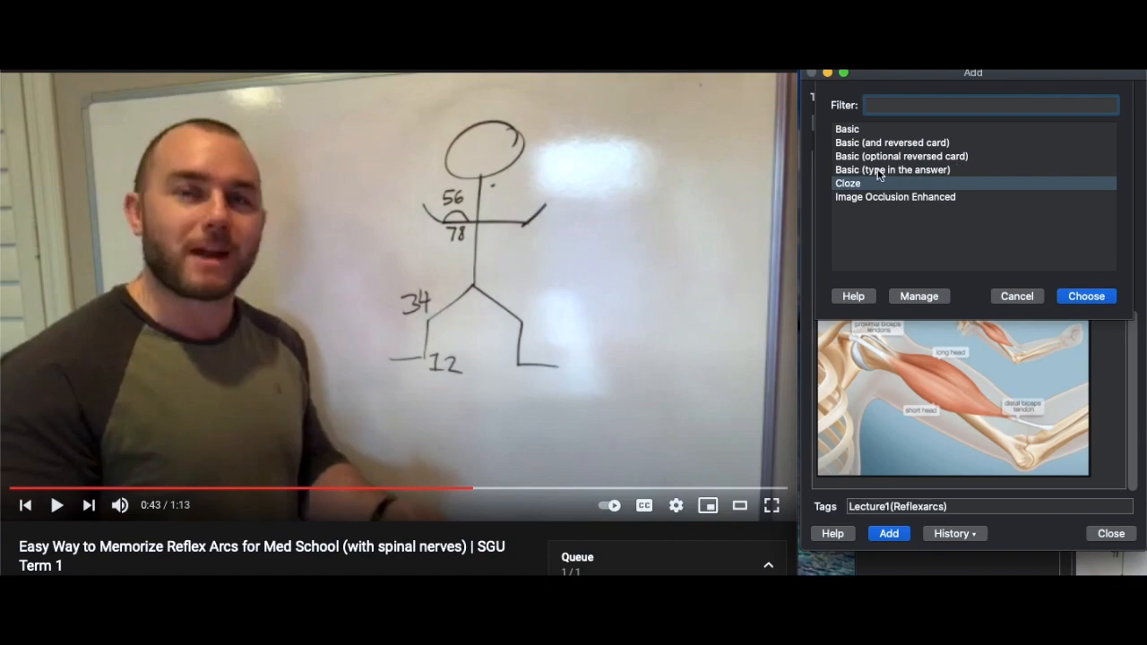
left_click(1036, 298)
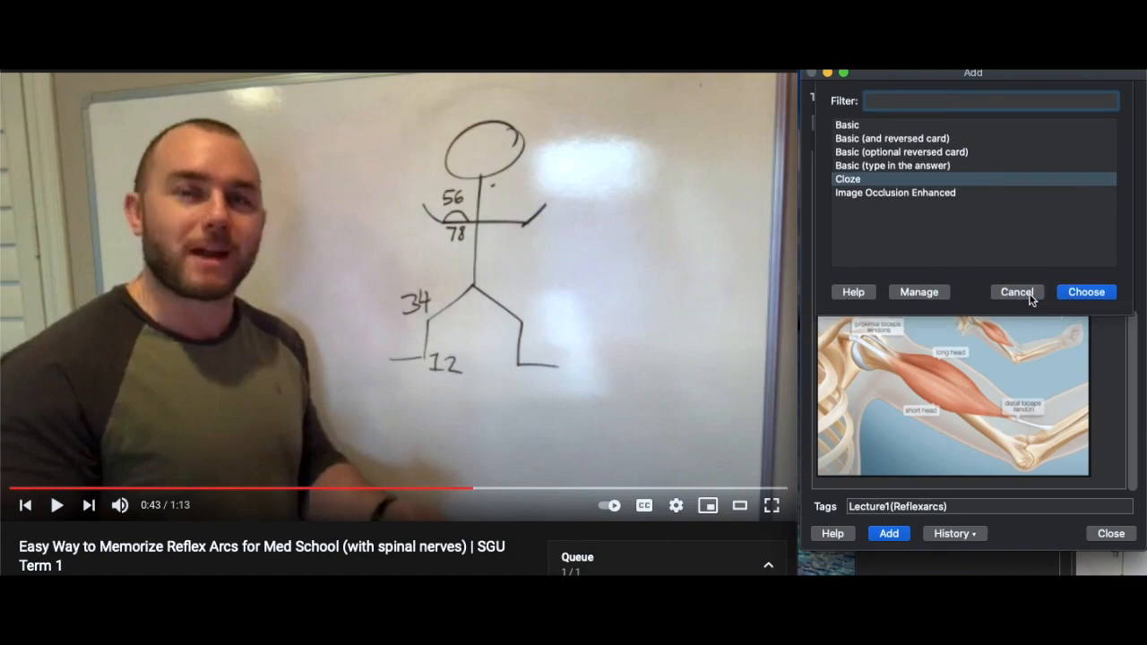
scroll(944, 244, "up", 5)
scroll(944, 244, "down", 8)
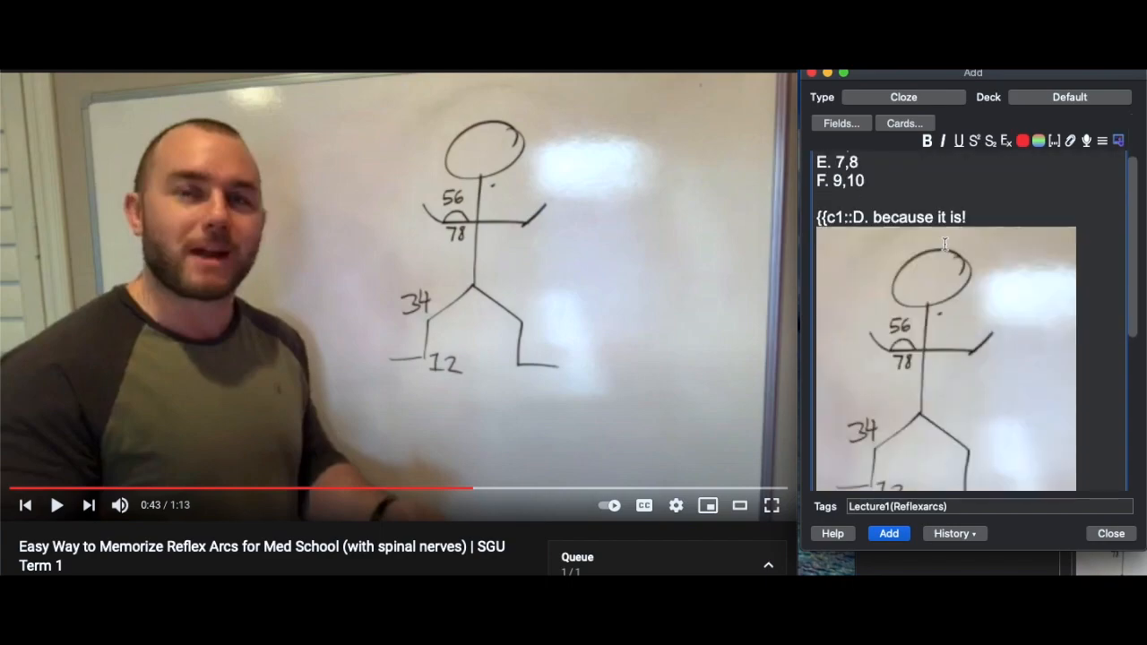
scroll(944, 243, "up", 8)
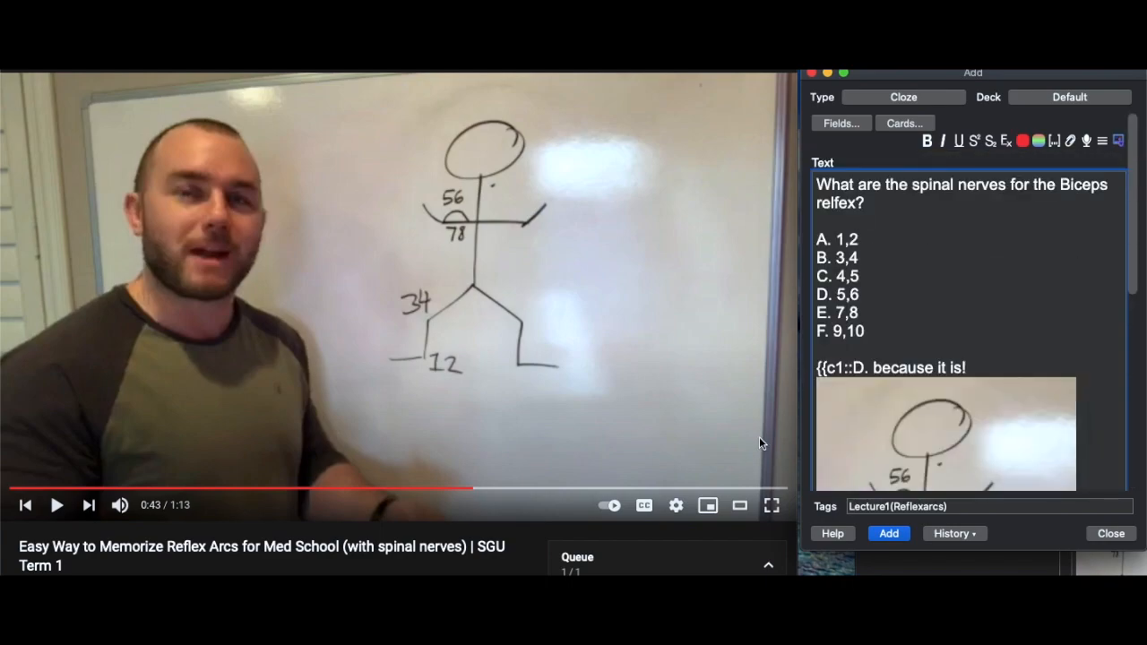